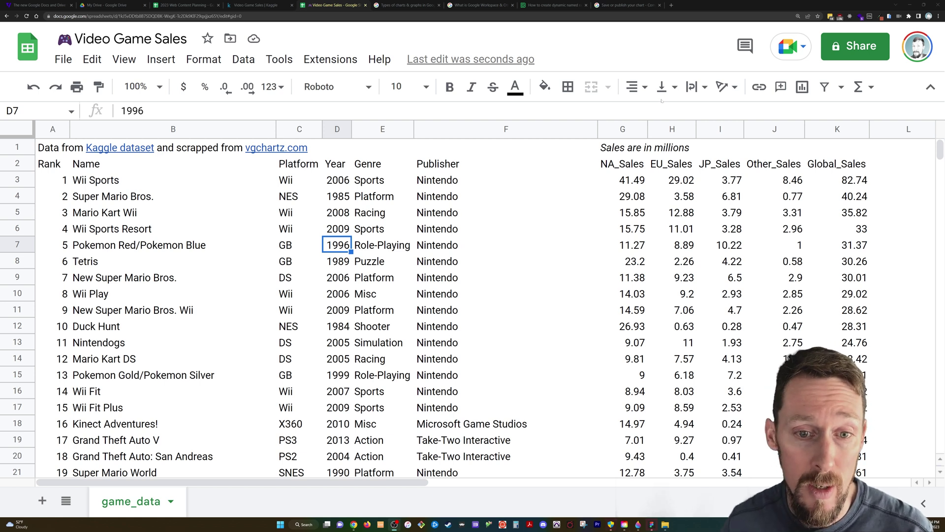
Preview the source links in row 1, then return to the Rank header cell.
left_click(53, 163)
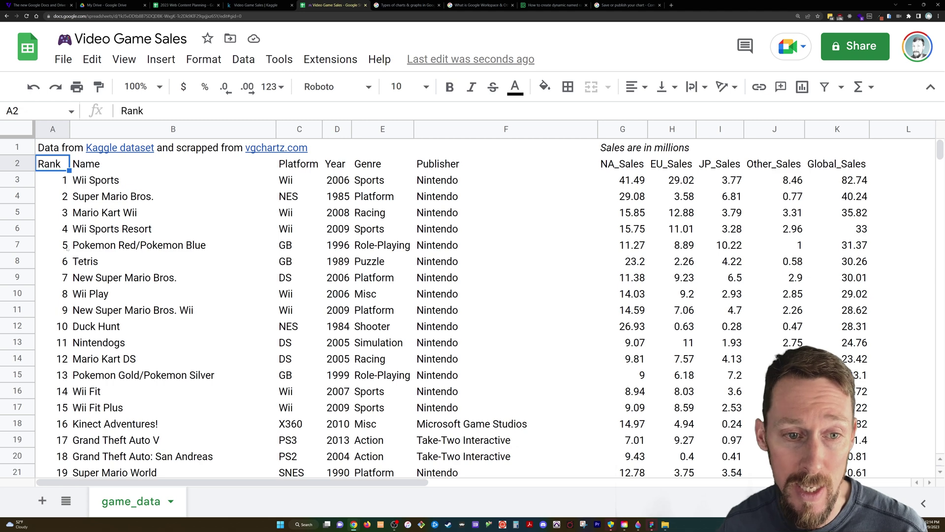
left_click(188, 146)
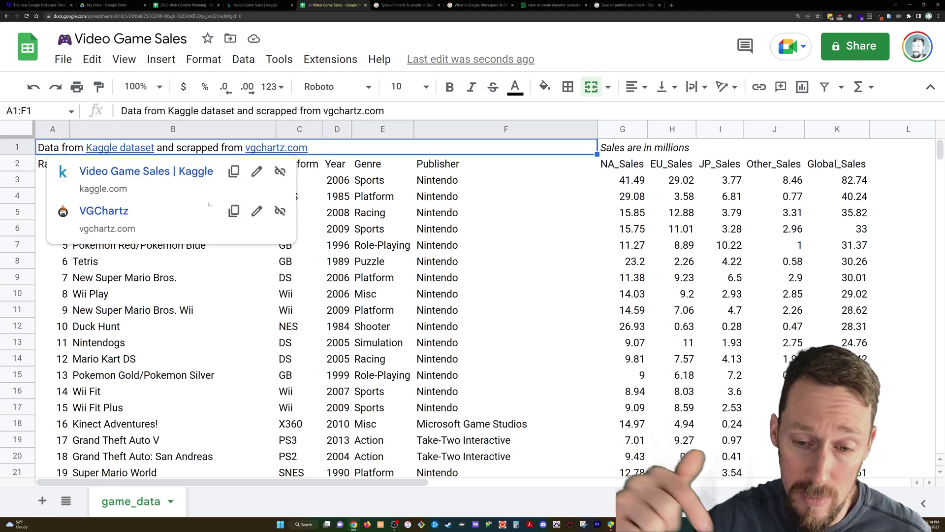
left_click(409, 202)
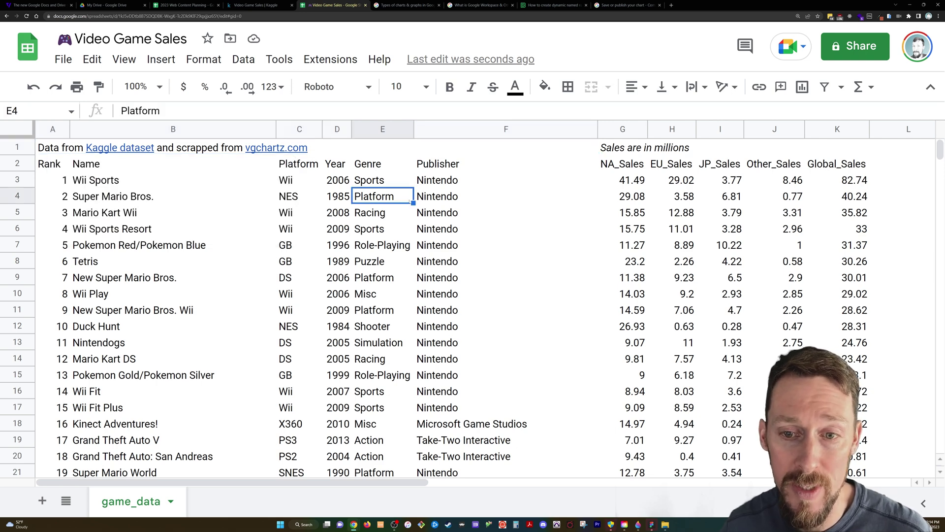
left_click(51, 166)
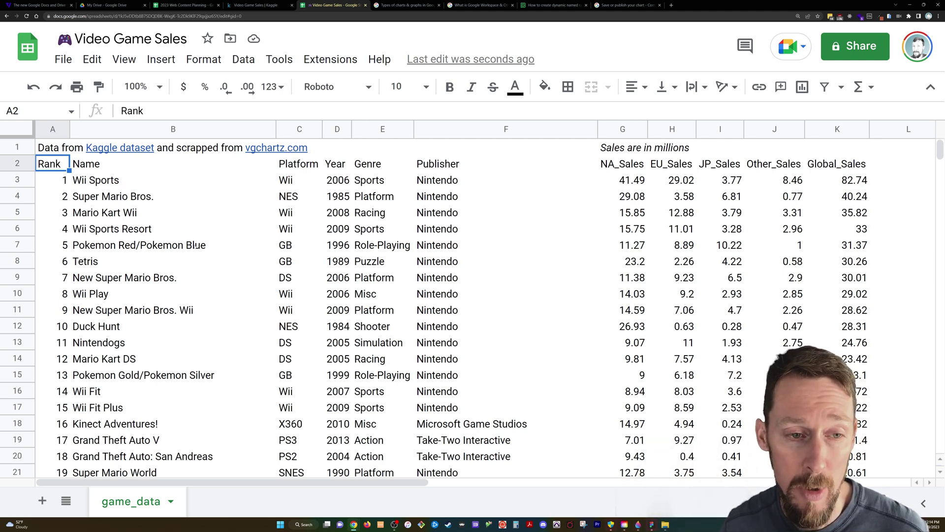
Select the table from Rank down to the last row and across to Global_Sales, and create a filter.
key("ctrl+shift+Down")
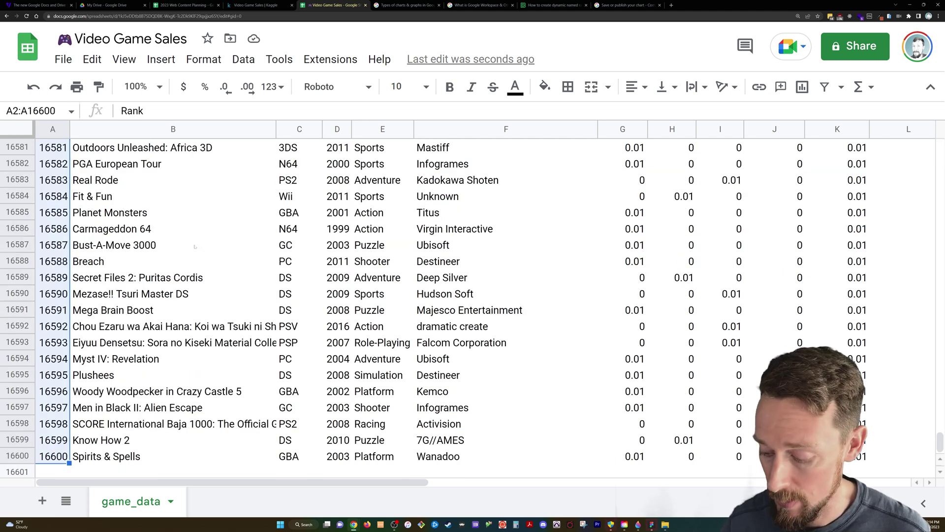
key("ctrl+shift+Right")
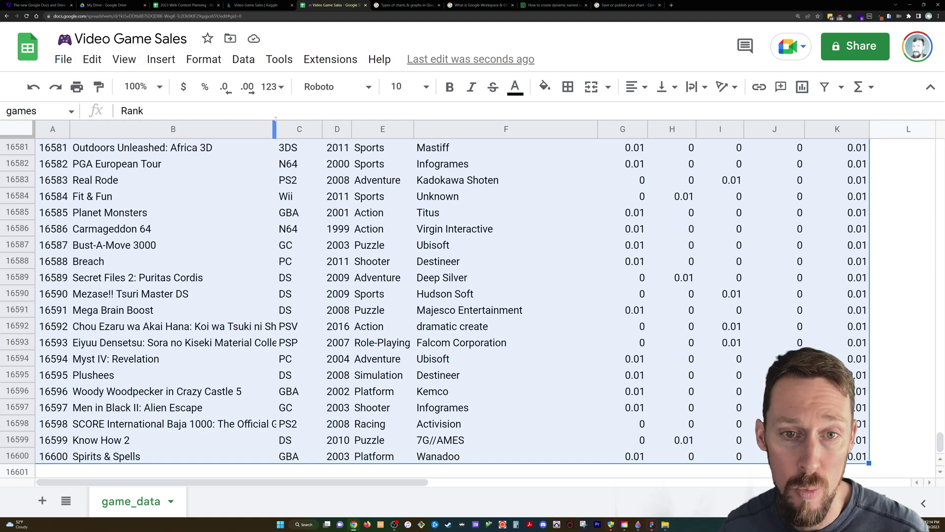
left_click(238, 64)
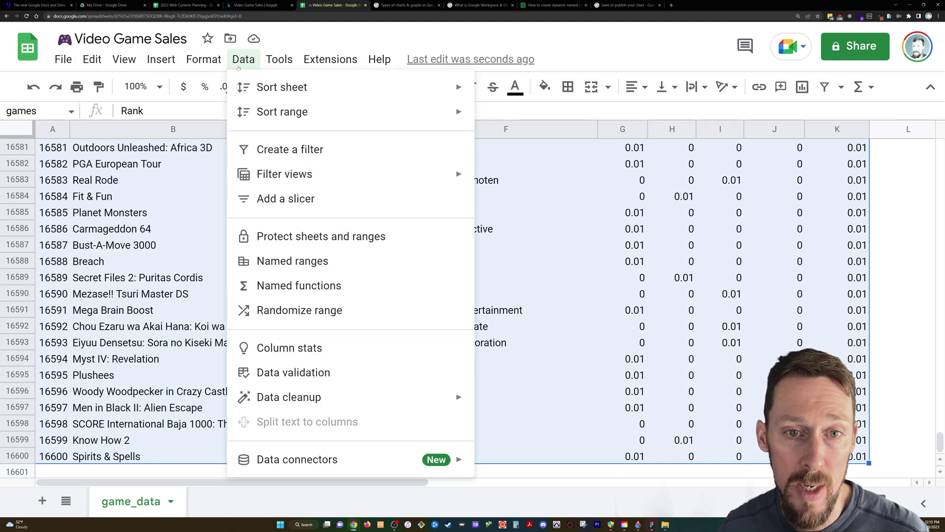
left_click(309, 153)
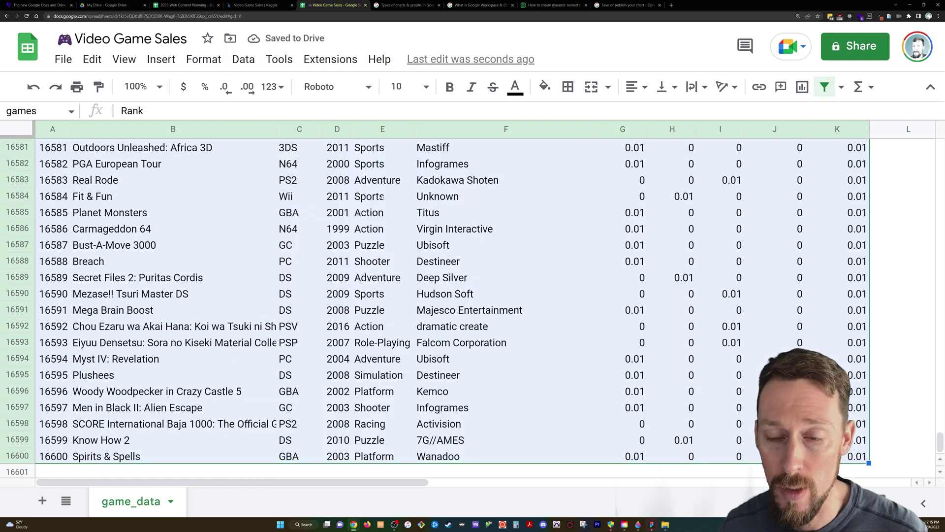
Inspect the filter menus for Platform, Year, Genre and Publisher.
key("ctrl+Home")
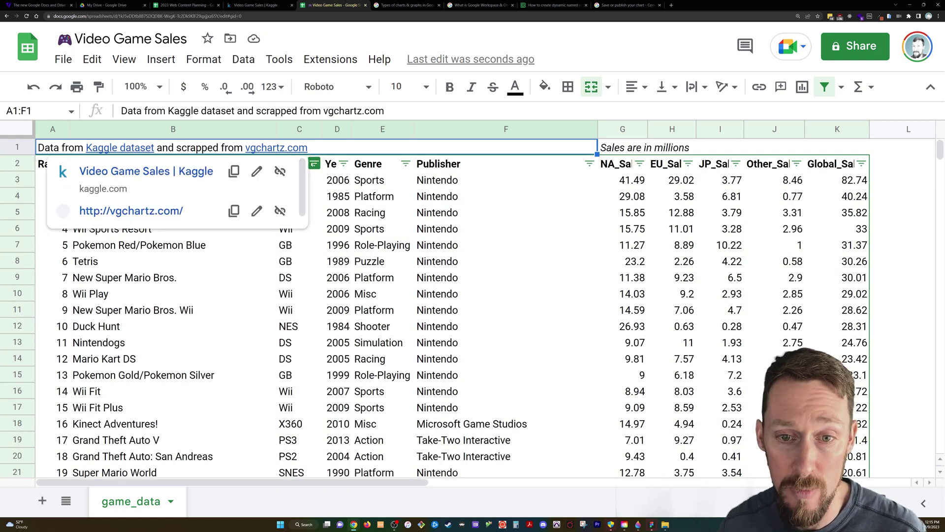
left_click(315, 164)
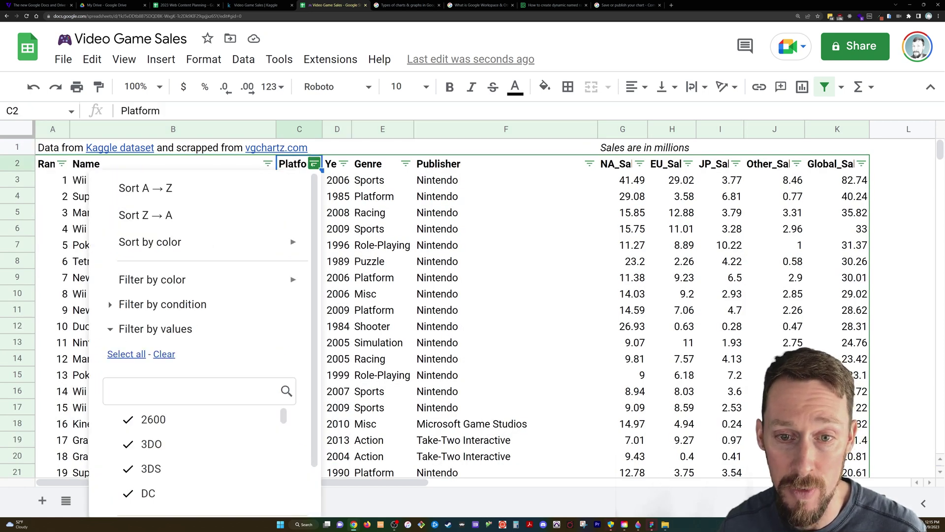
left_click(343, 163)
left_click(405, 163)
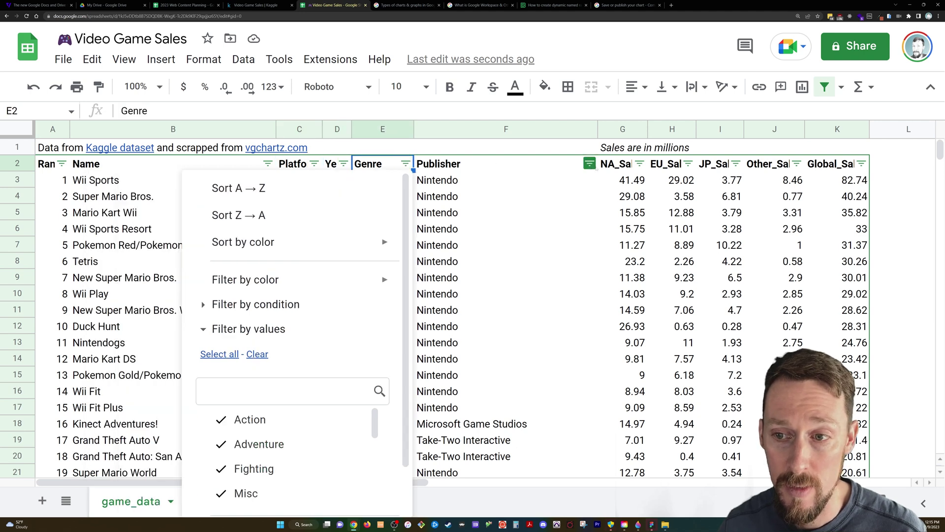
left_click(589, 163)
left_click(344, 215)
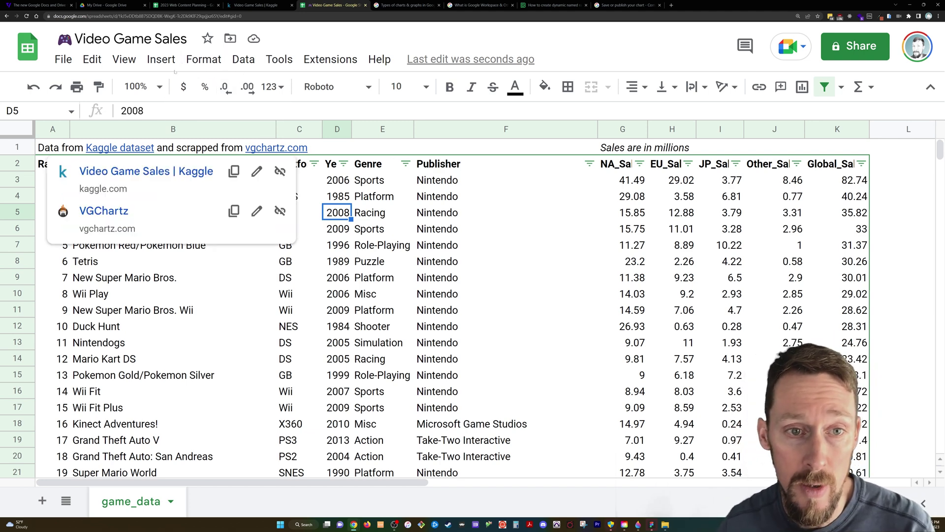
Insert a chart and set its data range to A2:K16602.
left_click(161, 59)
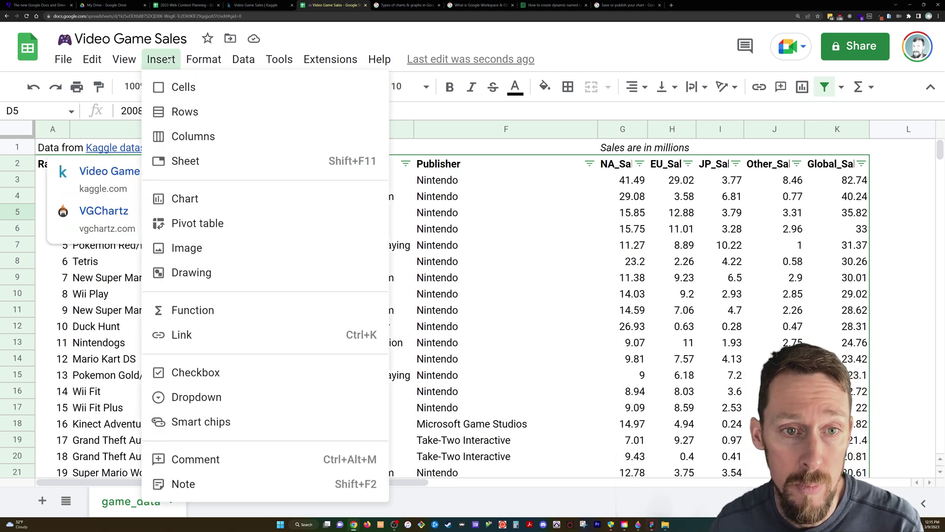
left_click(223, 203)
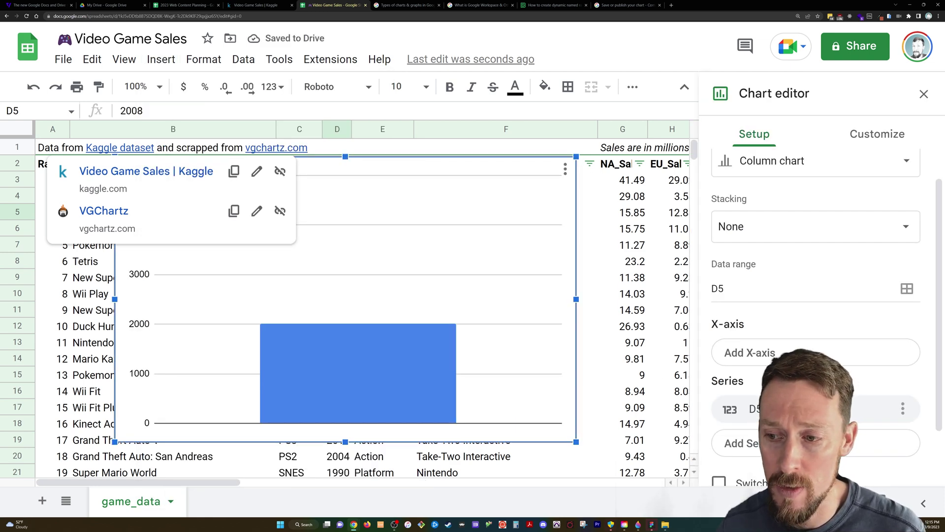
left_click(768, 289)
left_click_drag(749, 289, 703, 286)
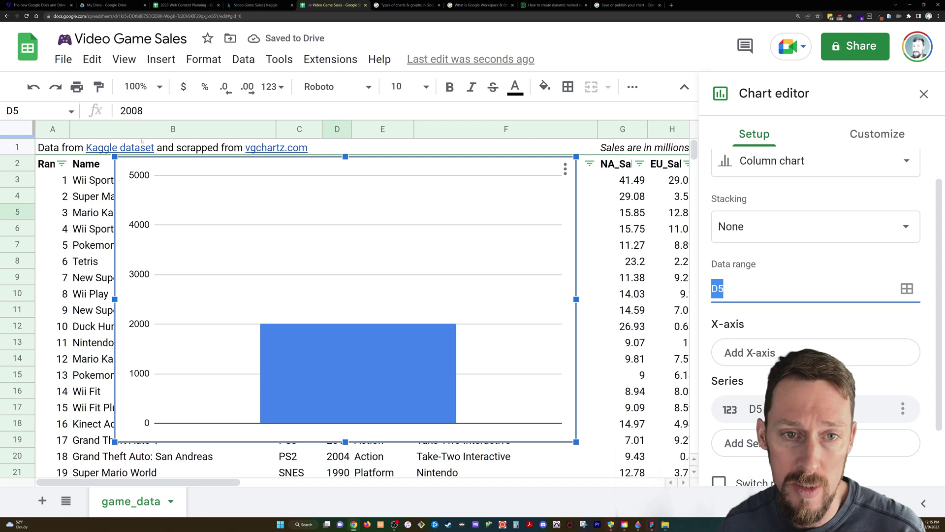
mouse_move(182, 155)
type("A2")
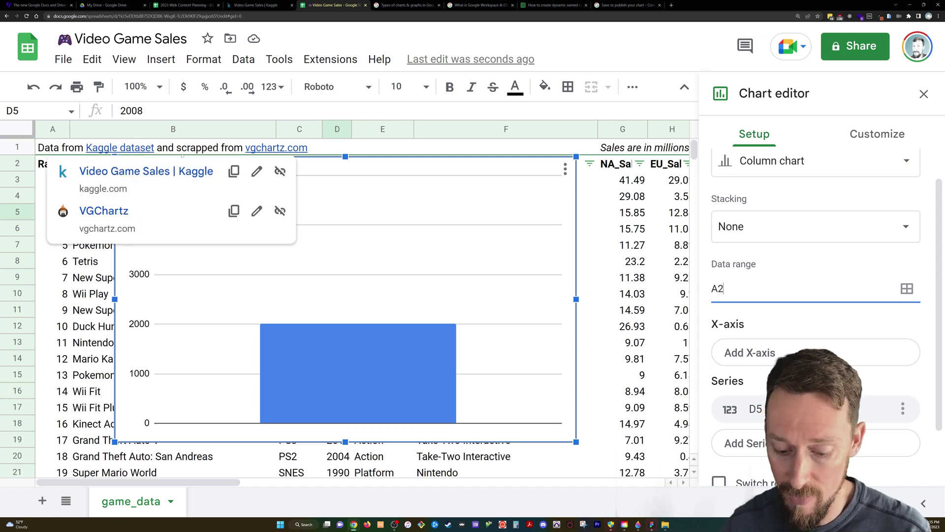
type(":K")
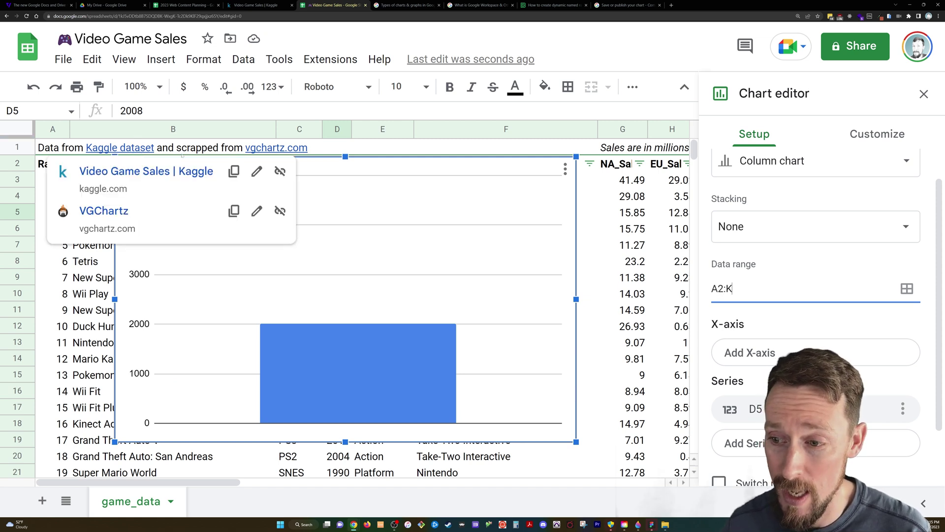
type("16602")
key("Return")
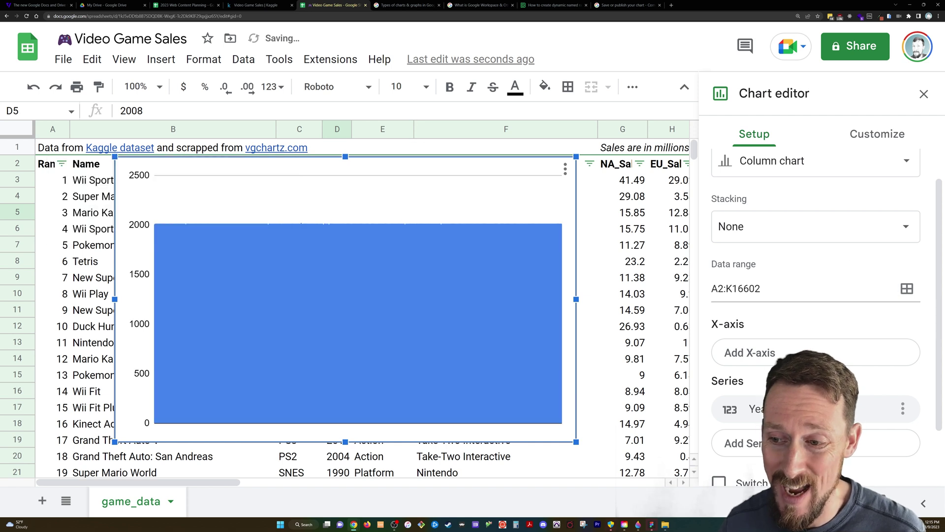
Select and review the A2:K16602 data range value in the Chart editor.
left_click_drag(761, 288, 711, 288)
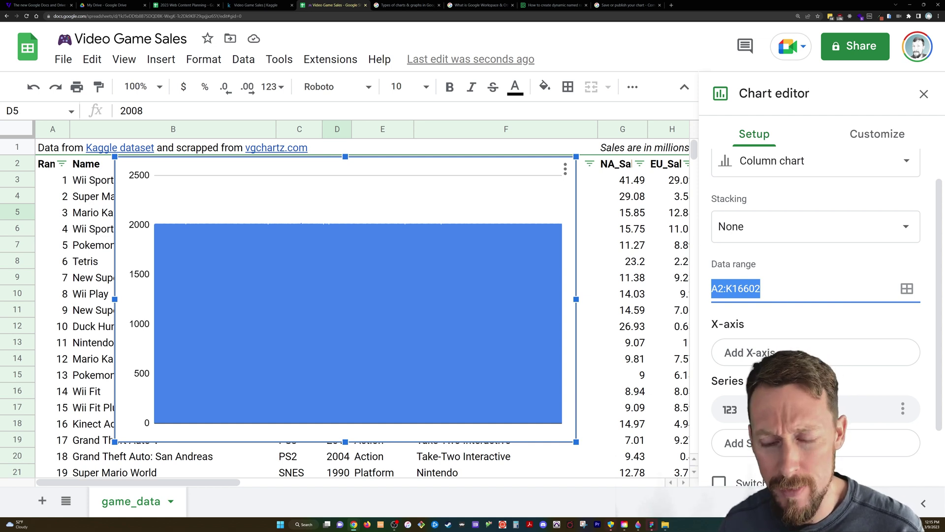
left_click_drag(761, 288, 710, 288)
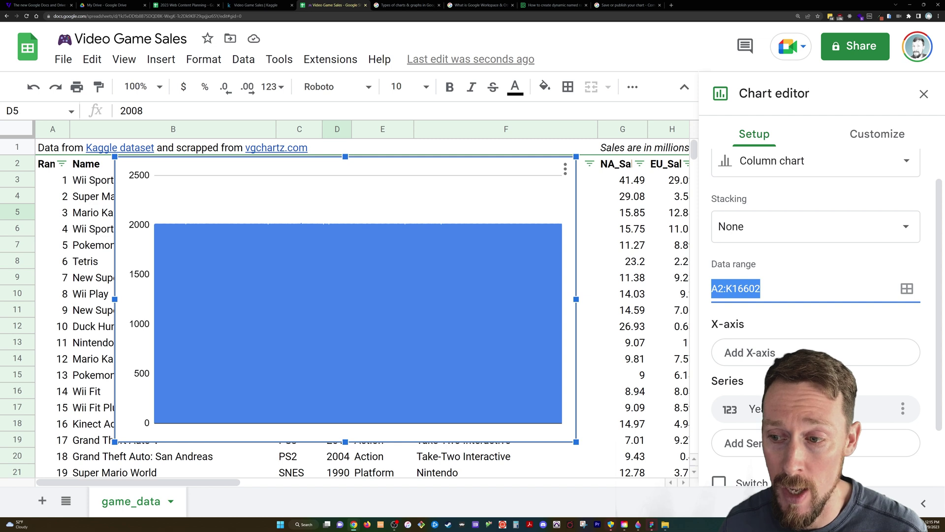
left_click(755, 289)
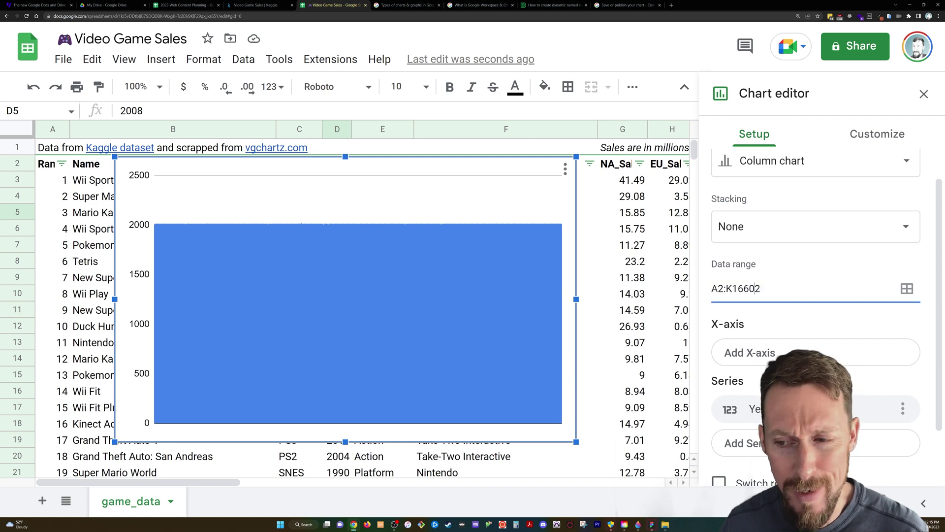
left_click_drag(761, 289, 707, 287)
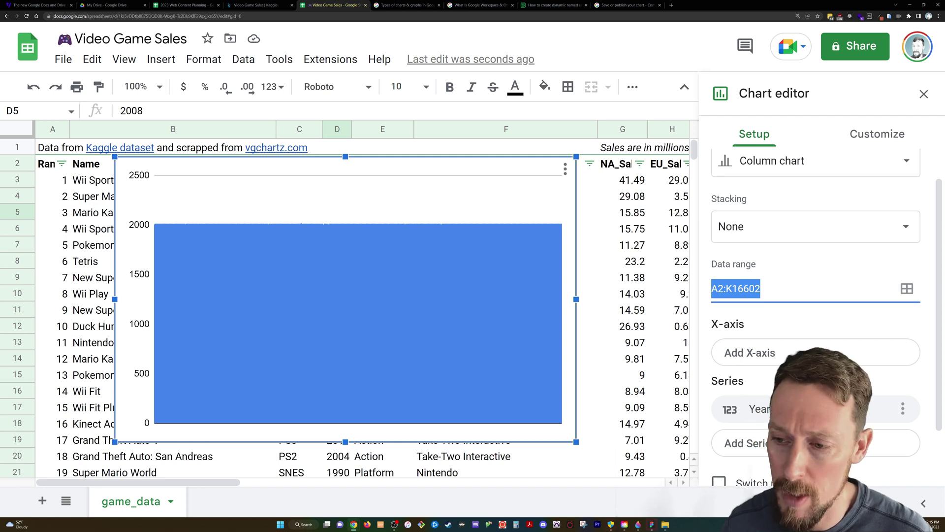
left_click(761, 288)
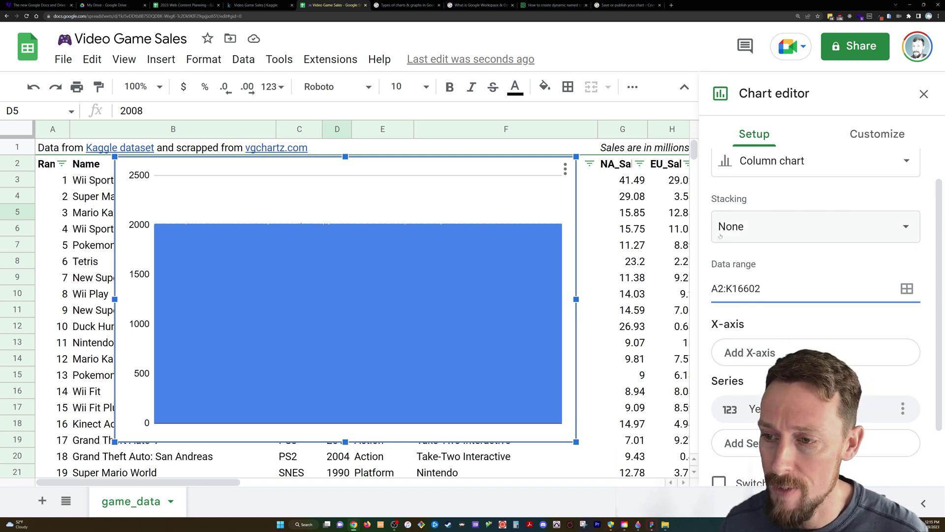
Keep Column chart as the chart type with stacking set to None.
left_click(821, 162)
scroll(785, 212, "down", 4)
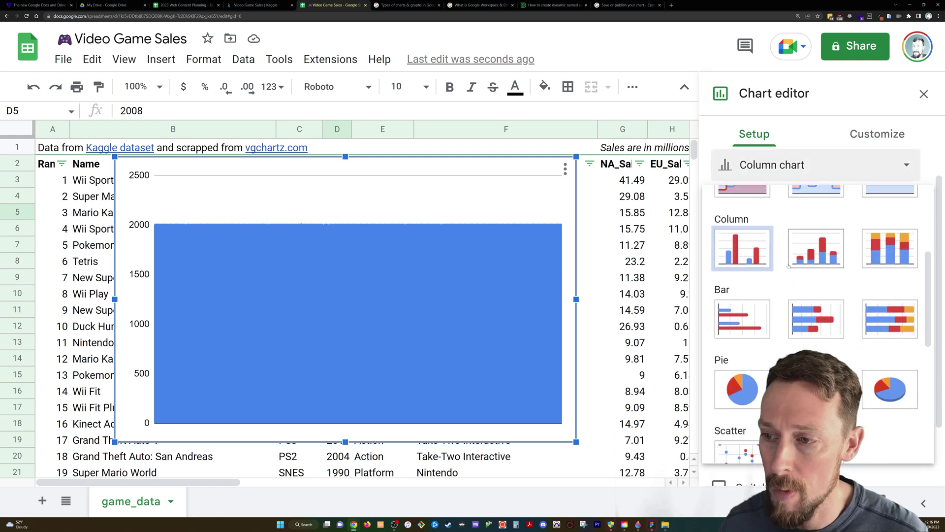
scroll(808, 266, "up", 2)
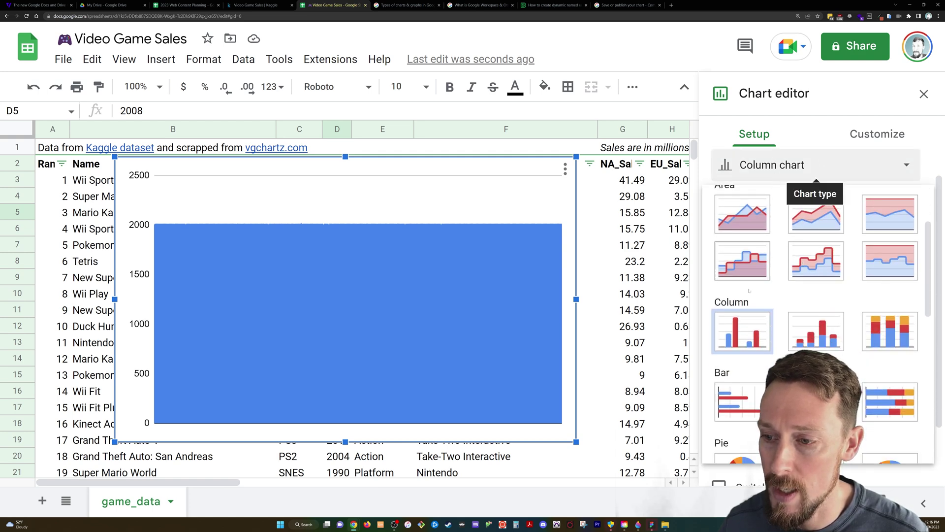
left_click(757, 328)
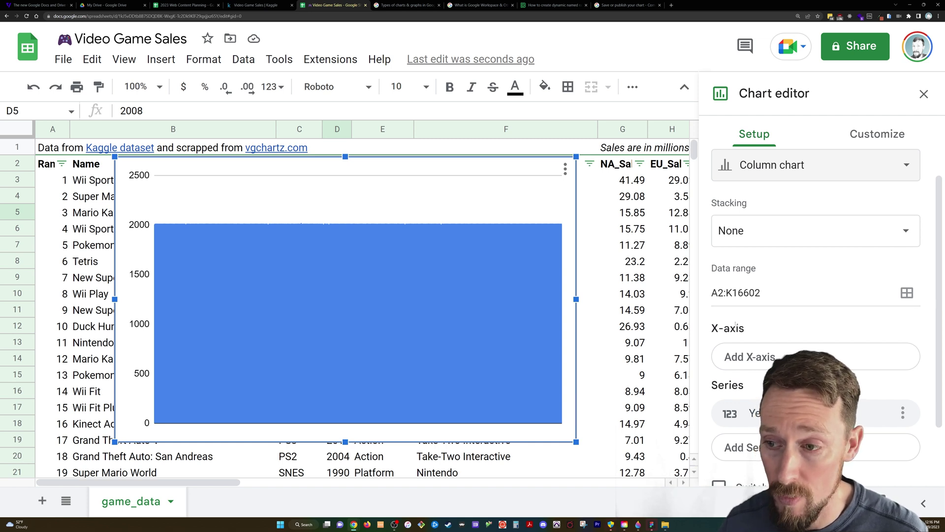
scroll(753, 276, "down", 1)
left_click(763, 200)
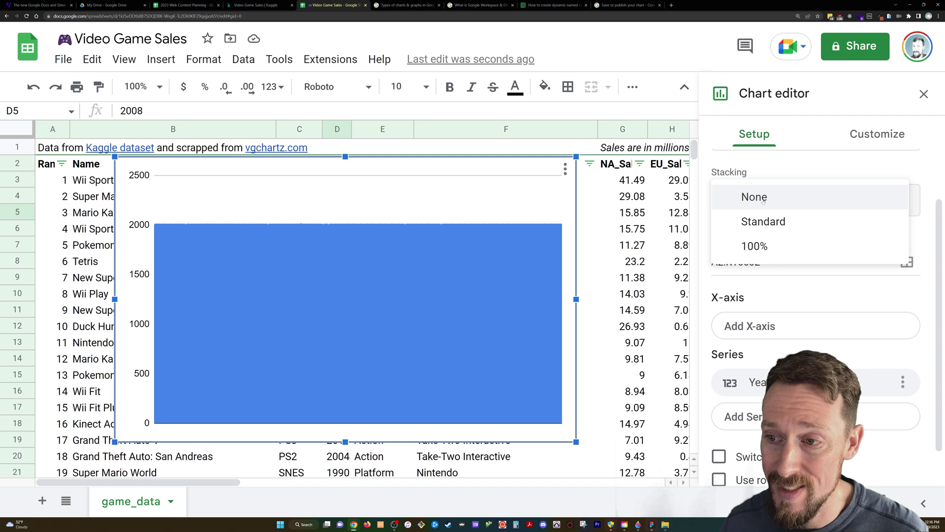
left_click(763, 198)
Put Genre on the X-axis with Aggregate checked and plot NA_Sales as the series.
scroll(754, 256, "down", 2)
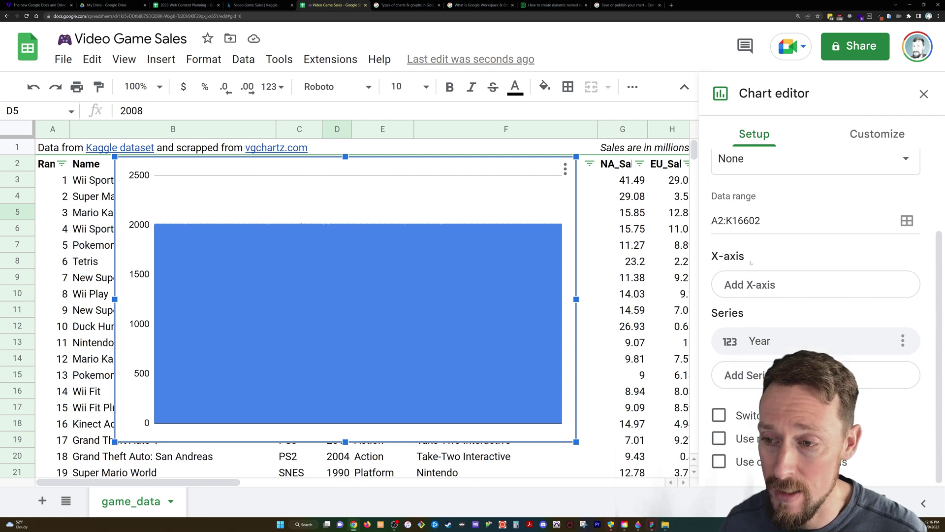
left_click(769, 289)
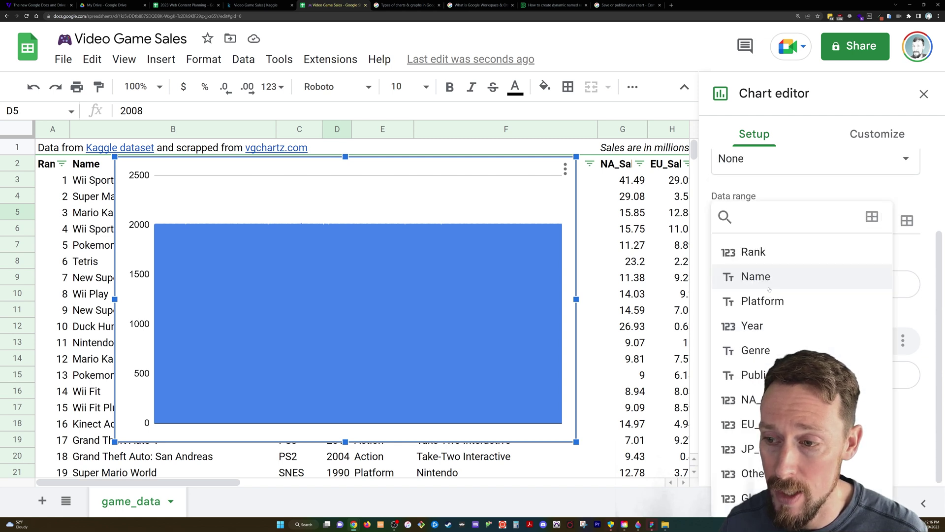
left_click(756, 350)
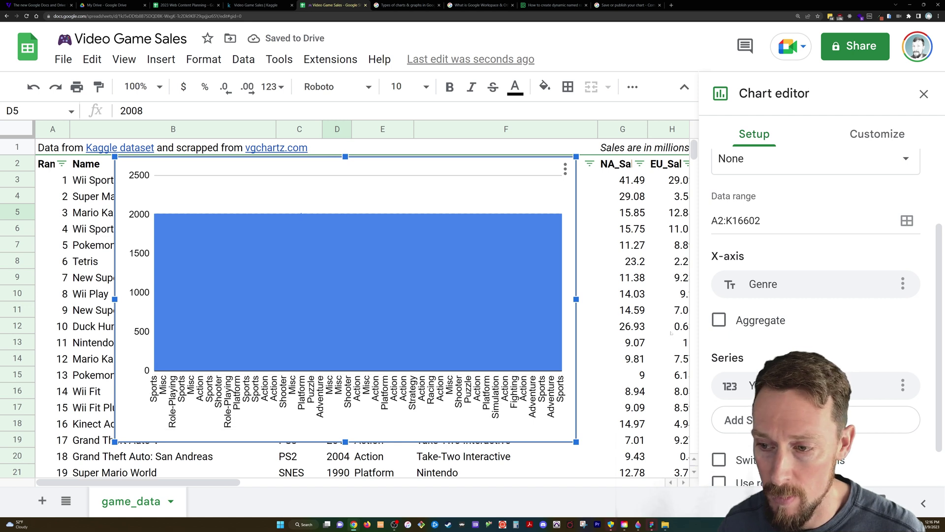
left_click(721, 321)
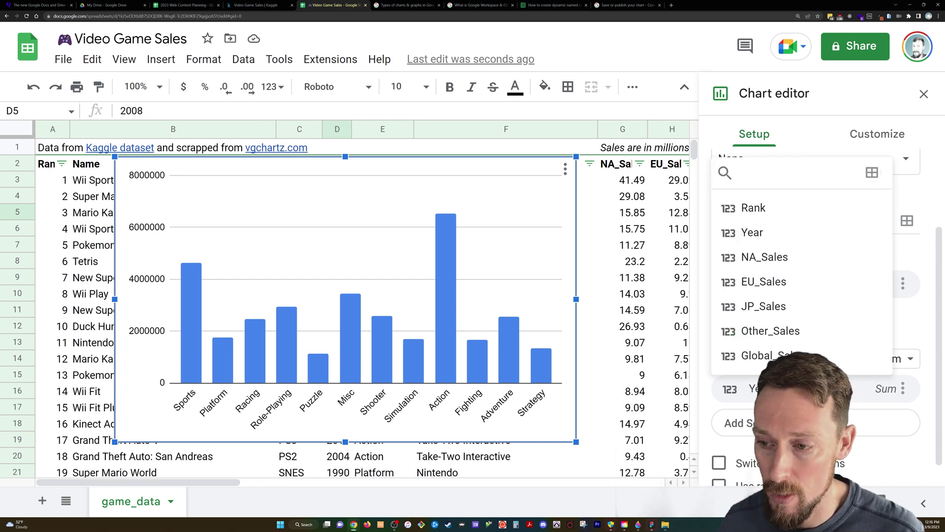
left_click(757, 258)
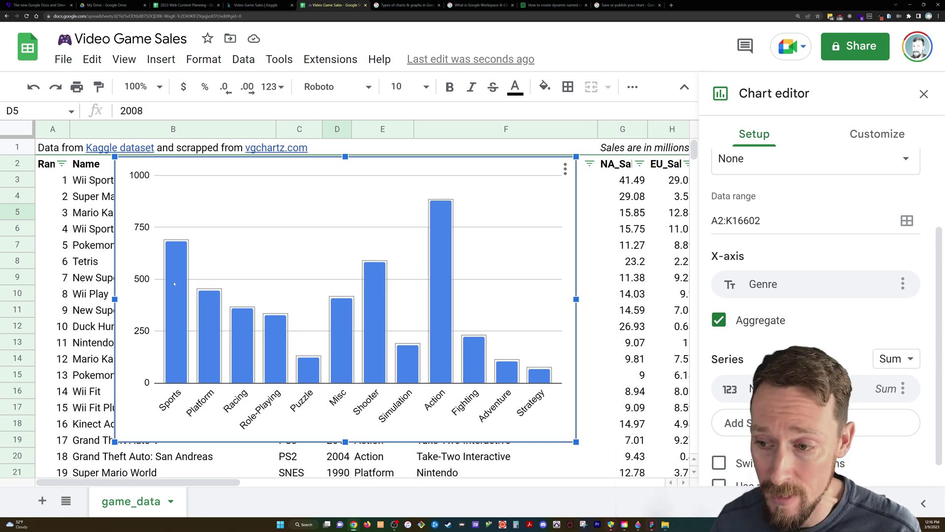
left_click(797, 388)
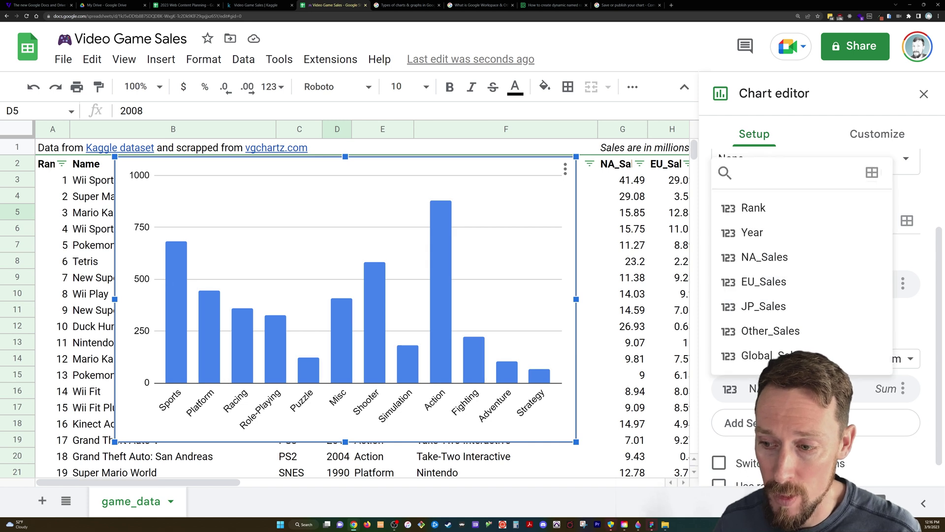
left_click(753, 307)
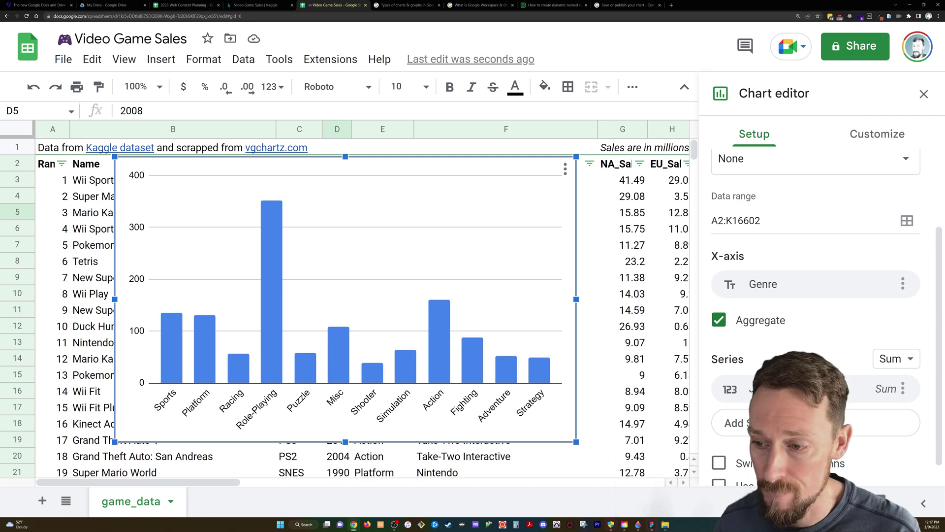
left_click(812, 389)
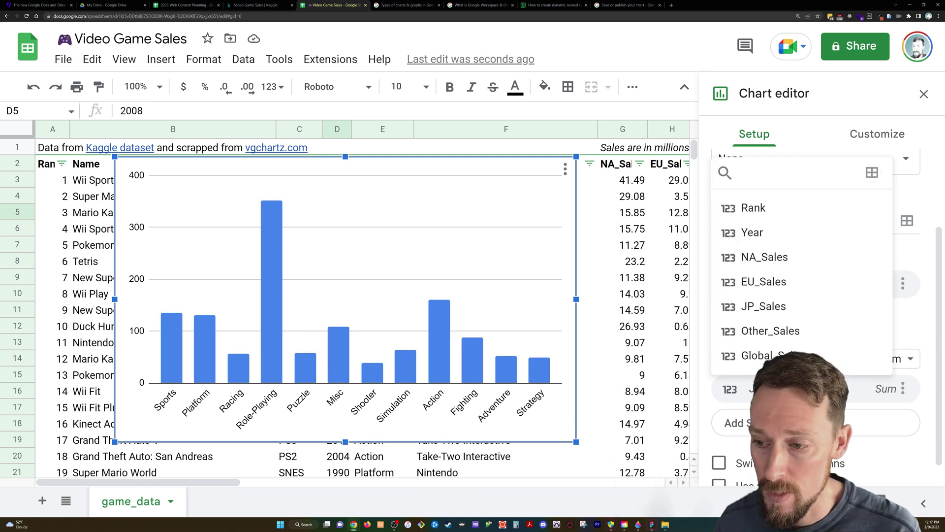
left_click(778, 257)
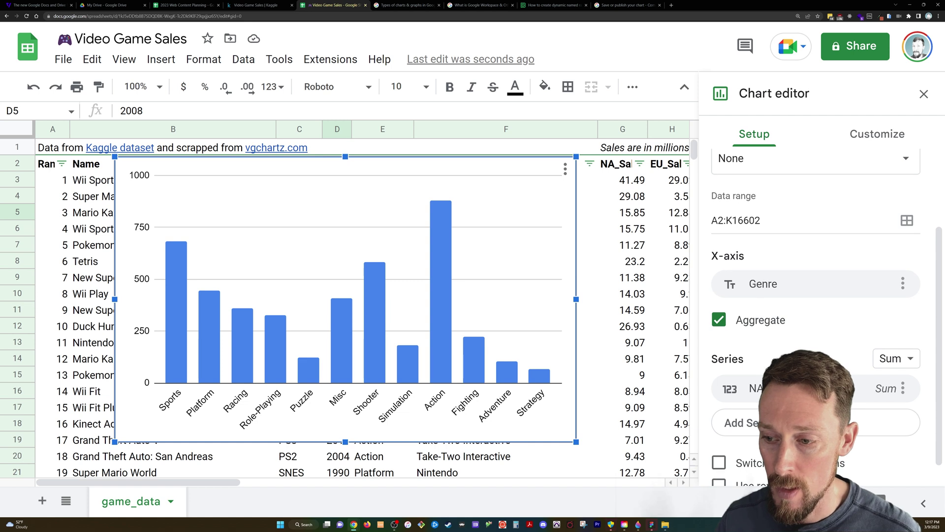
scroll(753, 221, "down", 1)
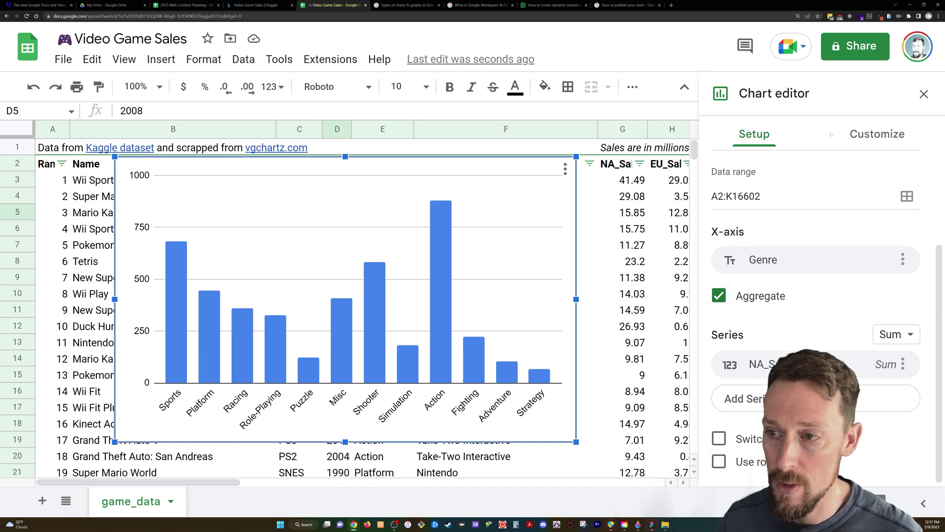
scroll(786, 196, "up", 3)
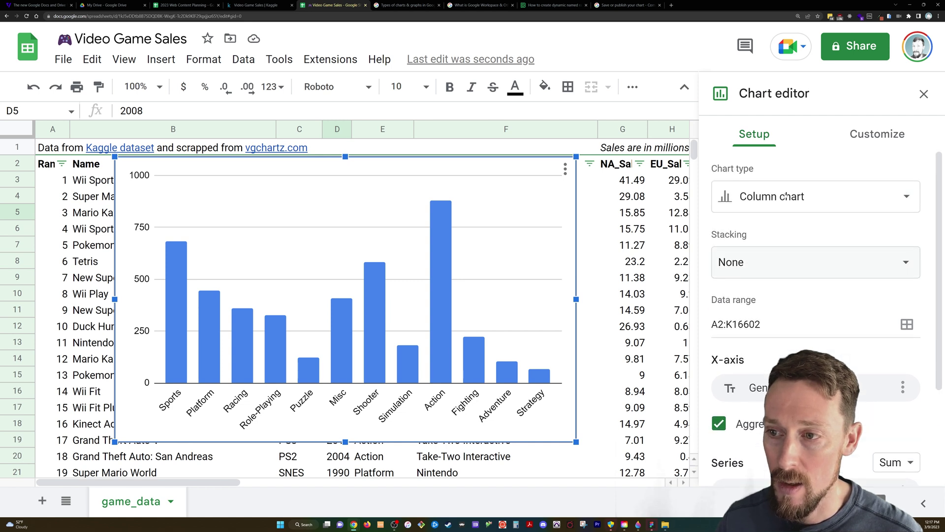
In Chart style, set a light blue background and a dark navy border, and tick 3D.
left_click(885, 134)
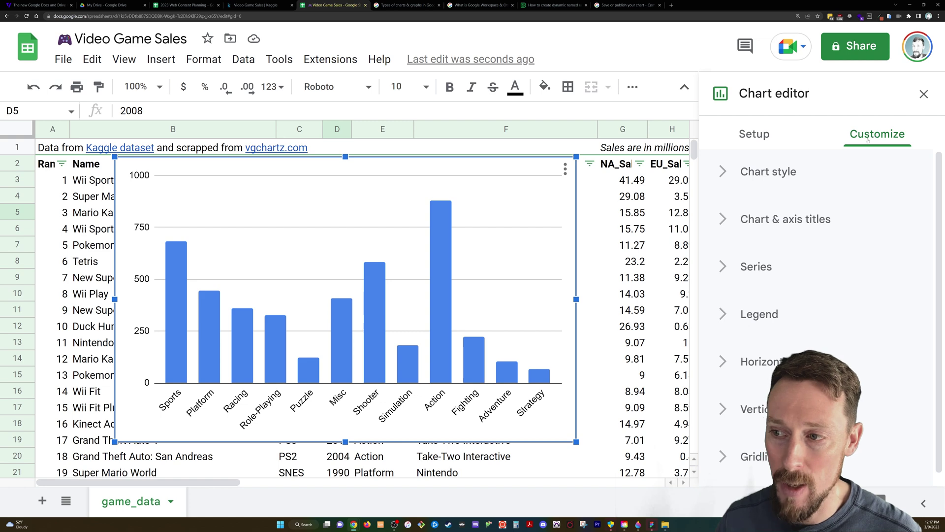
left_click(767, 167)
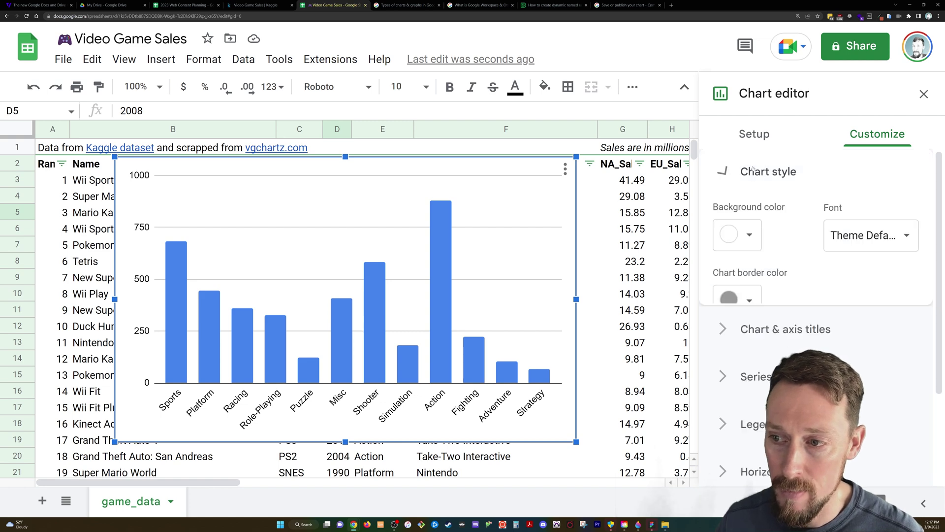
left_click(748, 233)
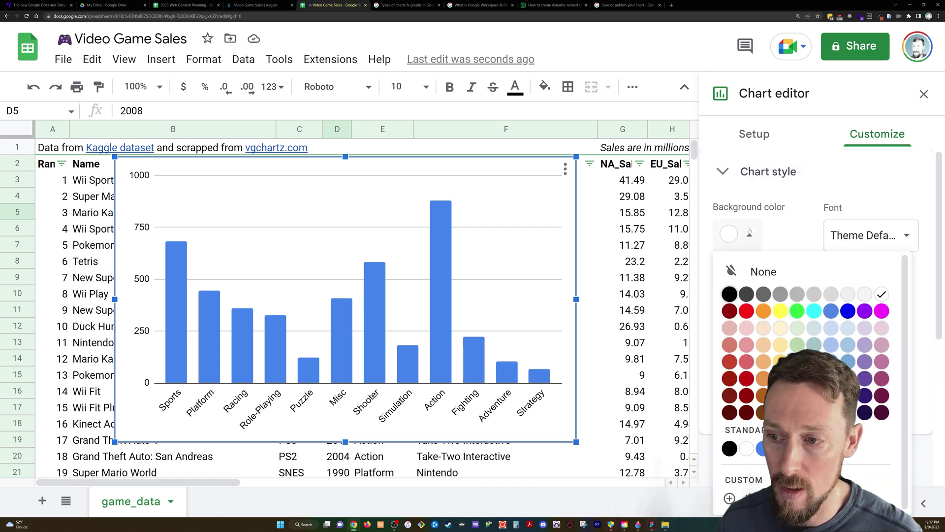
left_click(832, 328)
left_click(741, 301)
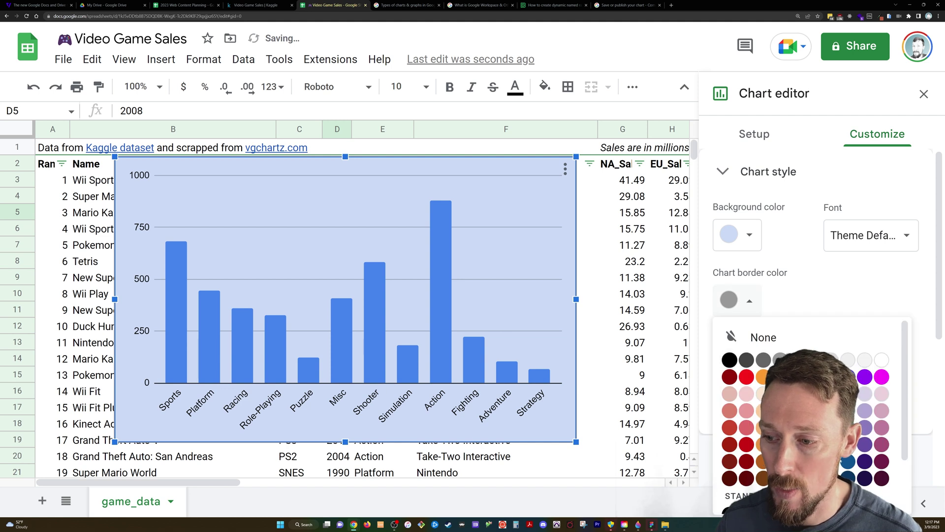
left_click(831, 478)
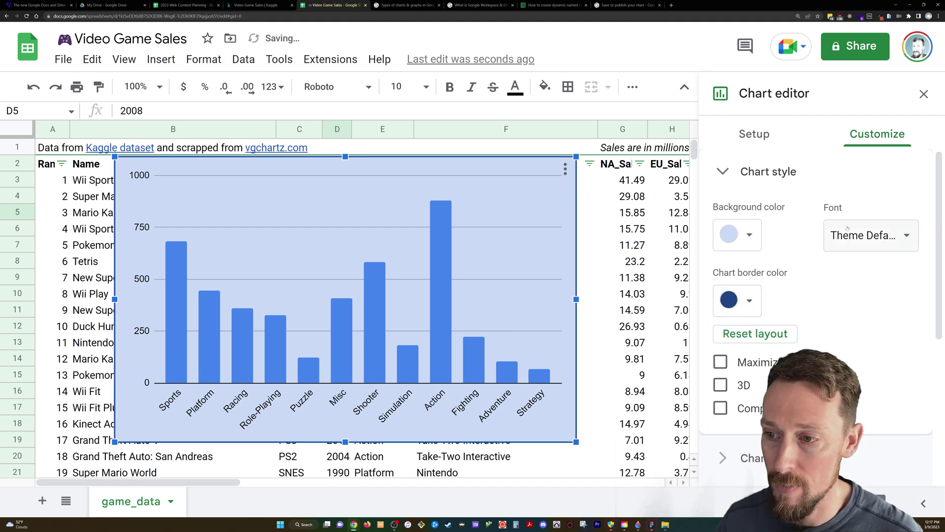
scroll(752, 340, "down", 2)
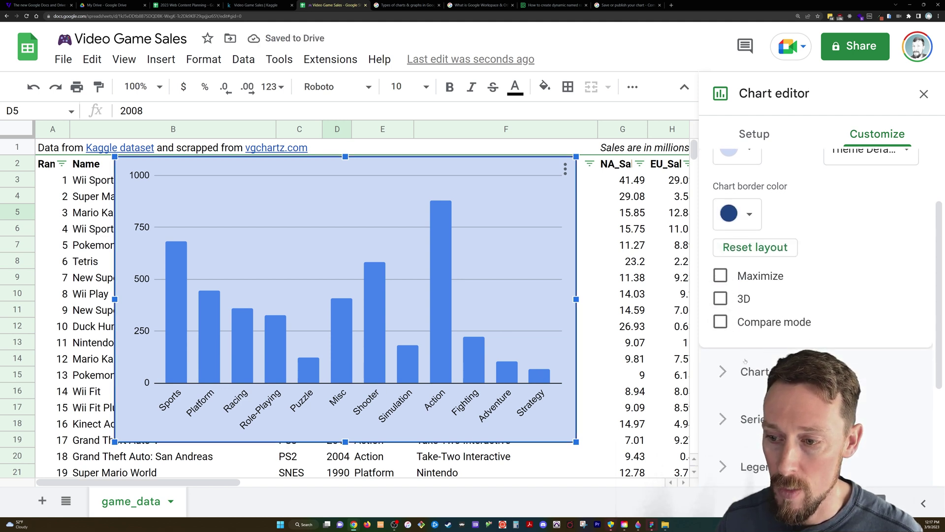
left_click(720, 293)
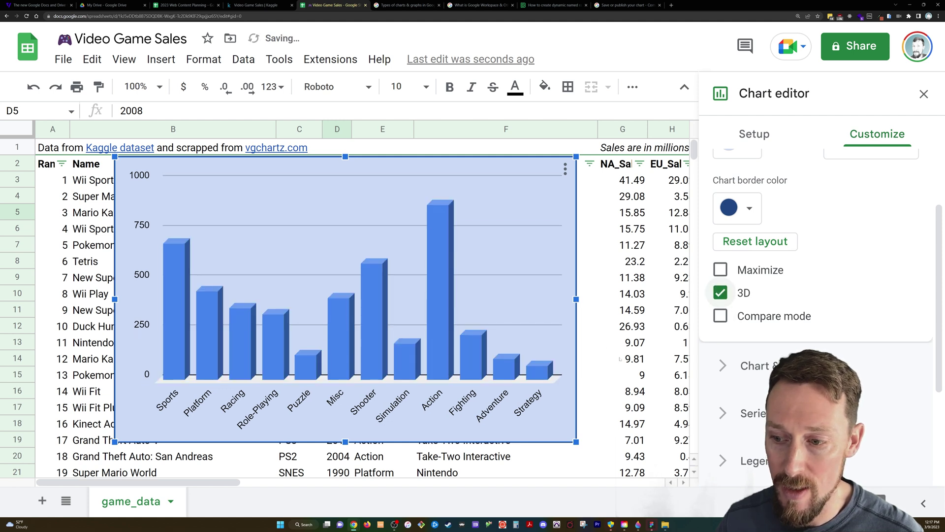
scroll(798, 192, "up", 2)
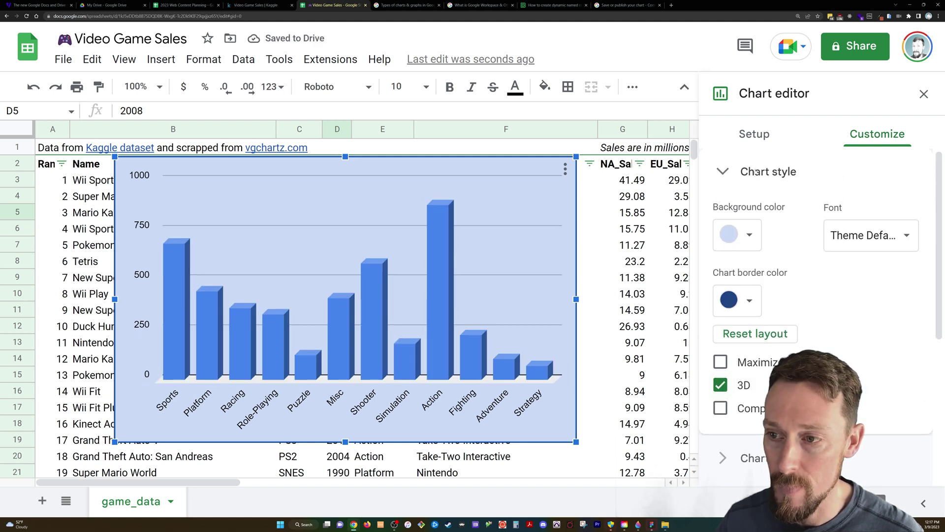
Enter 'Genre by Sales' as the chart title.
left_click(764, 173)
left_click(762, 226)
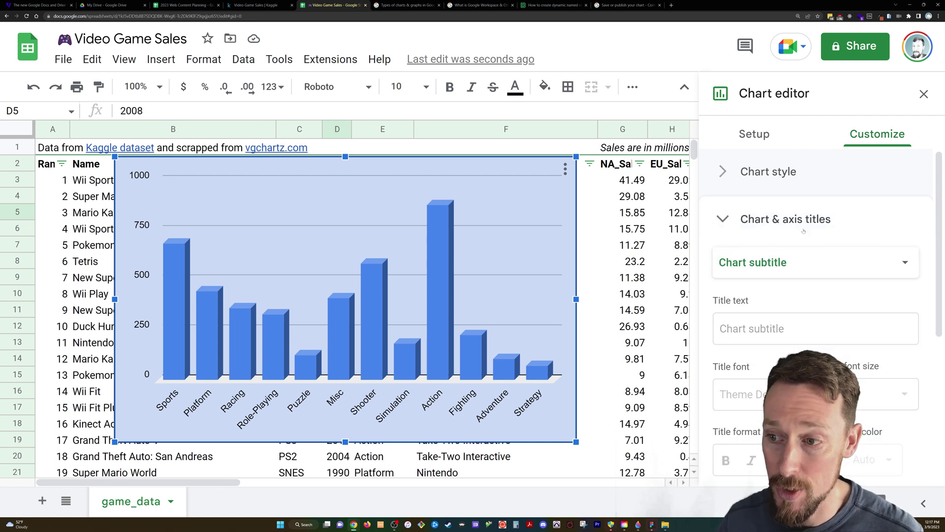
left_click(795, 266)
left_click(753, 234)
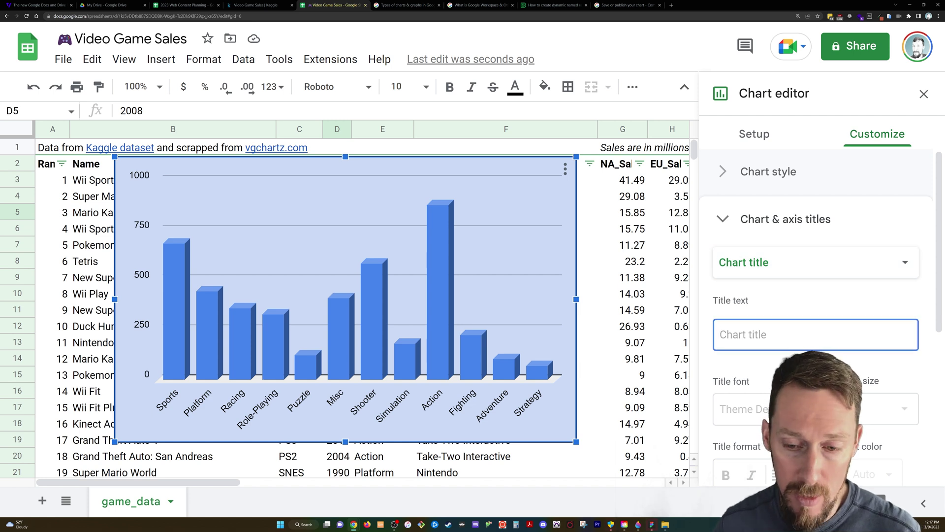
type("Genre by Sales")
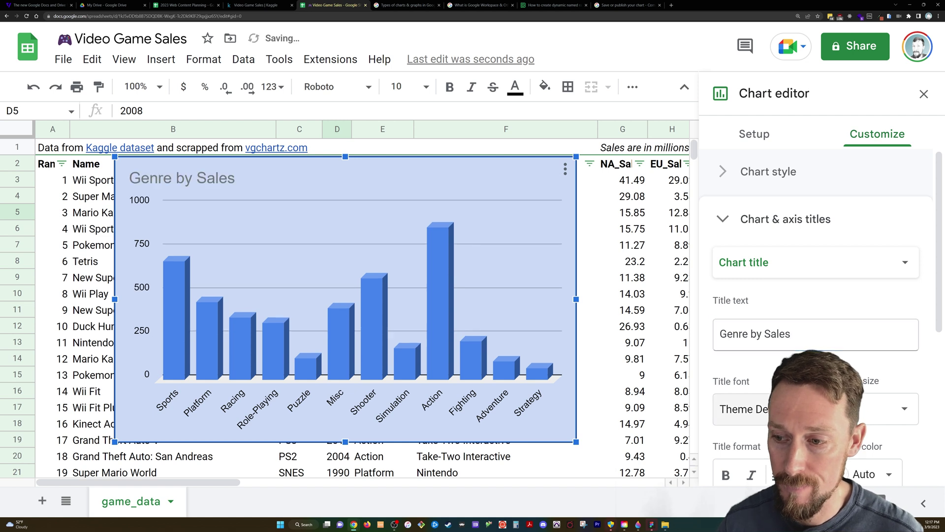
Enter 'North America' as the chart subtitle.
left_click(812, 266)
left_click(753, 289)
type("Na")
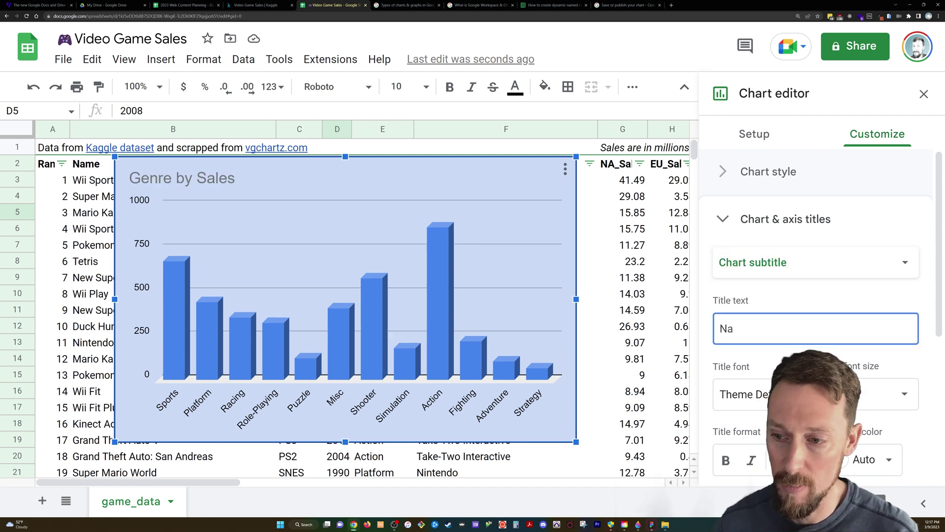
type("rth America")
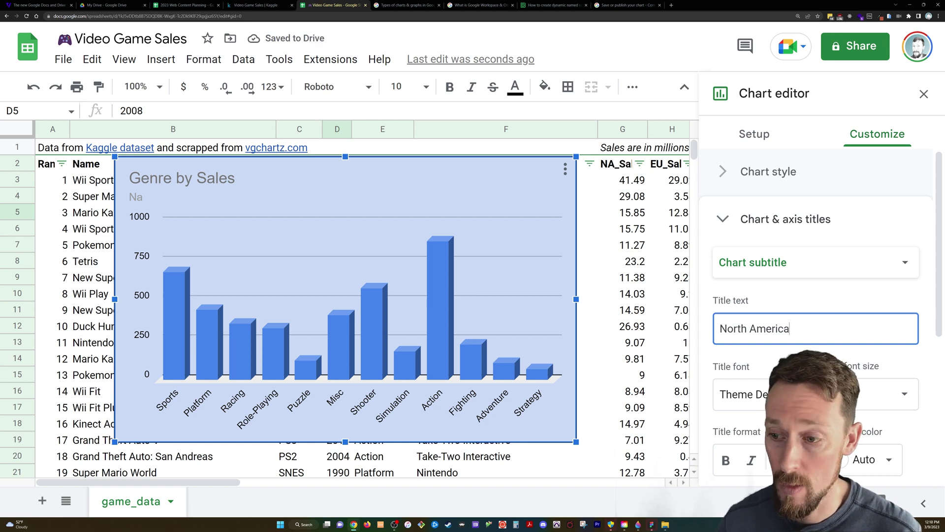
scroll(760, 316, "down", 3)
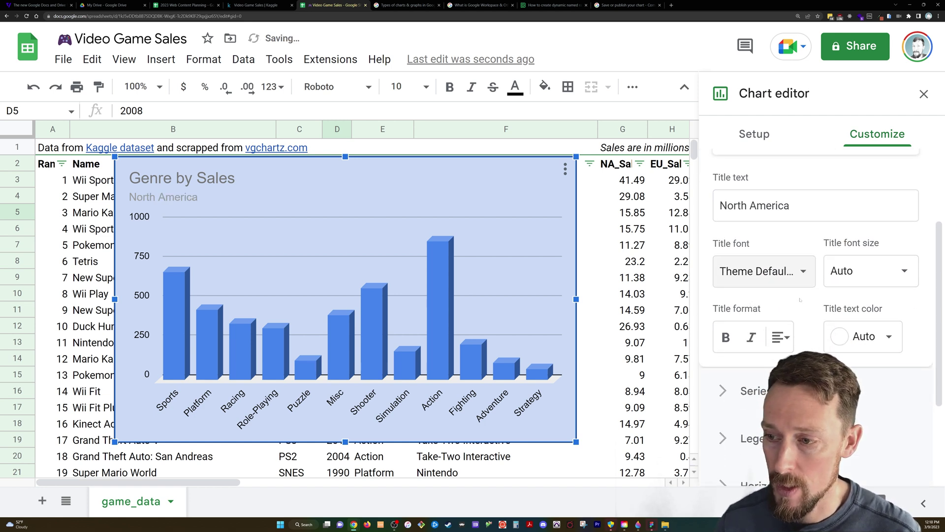
scroll(848, 310, "up", 3)
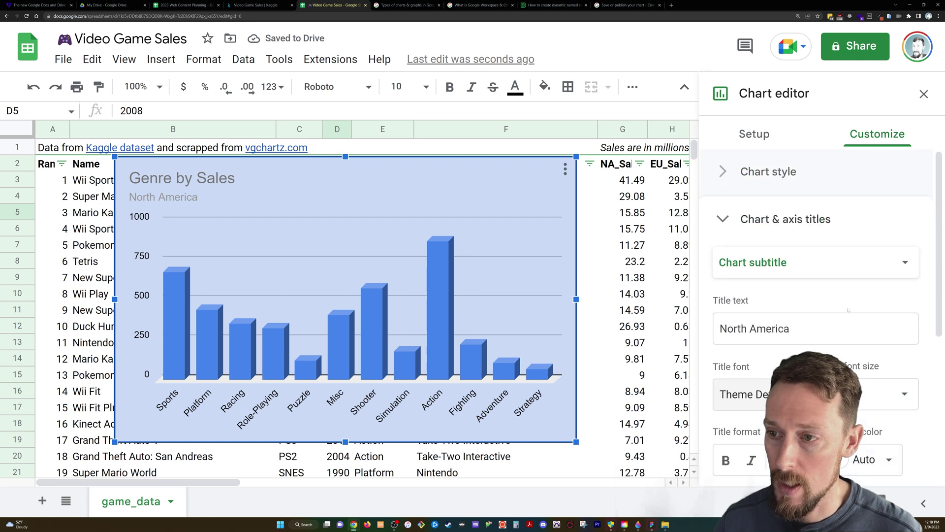
left_click(768, 171)
Set the chart font to Roboto in Chart style.
left_click(899, 235)
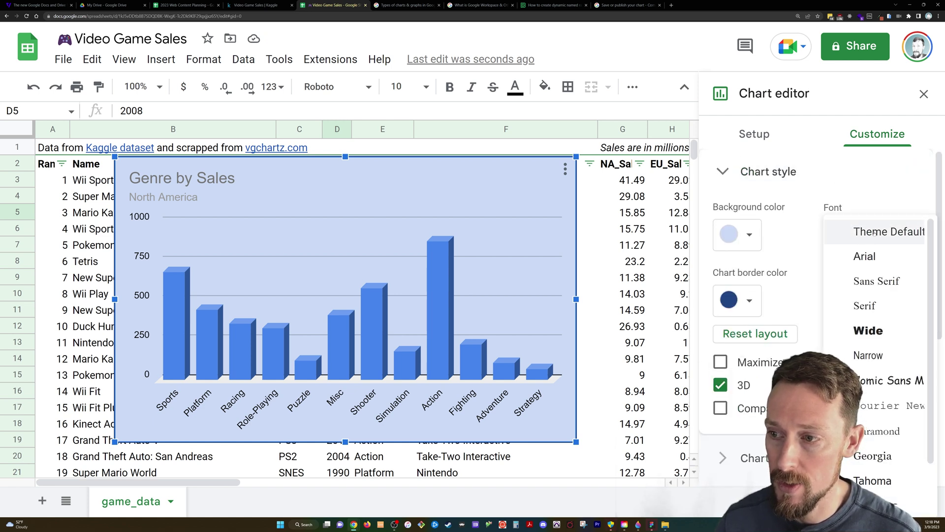
scroll(874, 232, "down", 2)
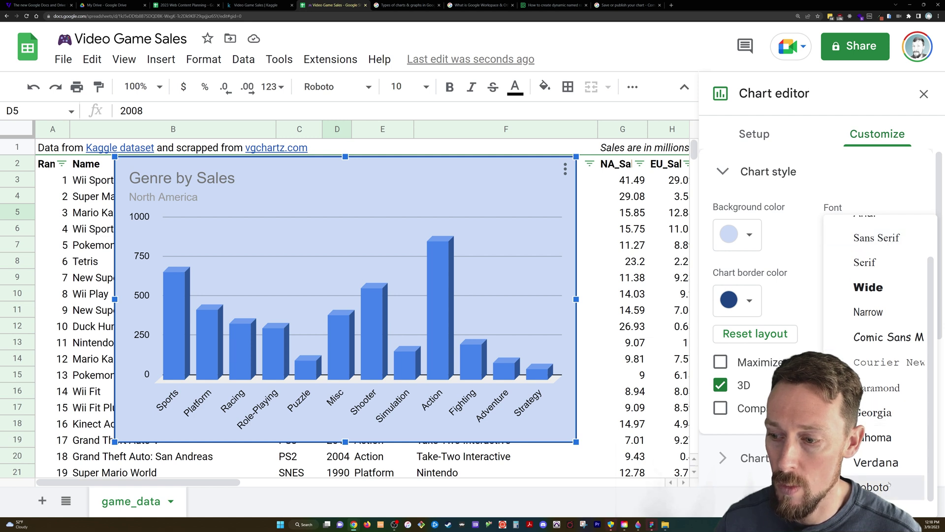
left_click(888, 484)
left_click(889, 231)
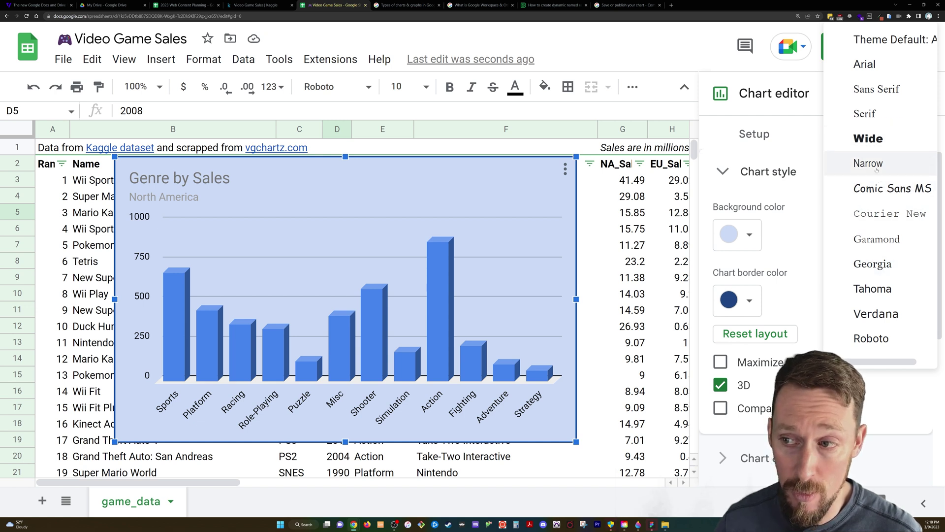
left_click(803, 194)
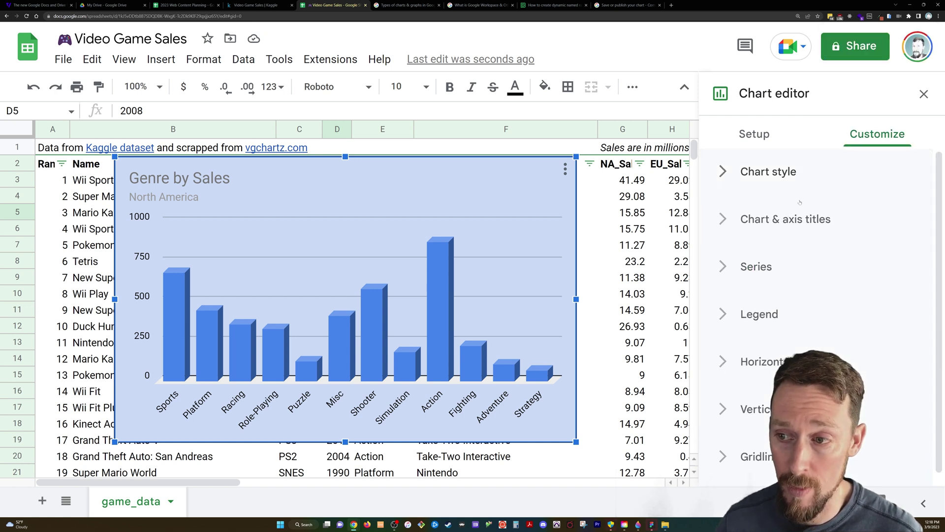
left_click(776, 170)
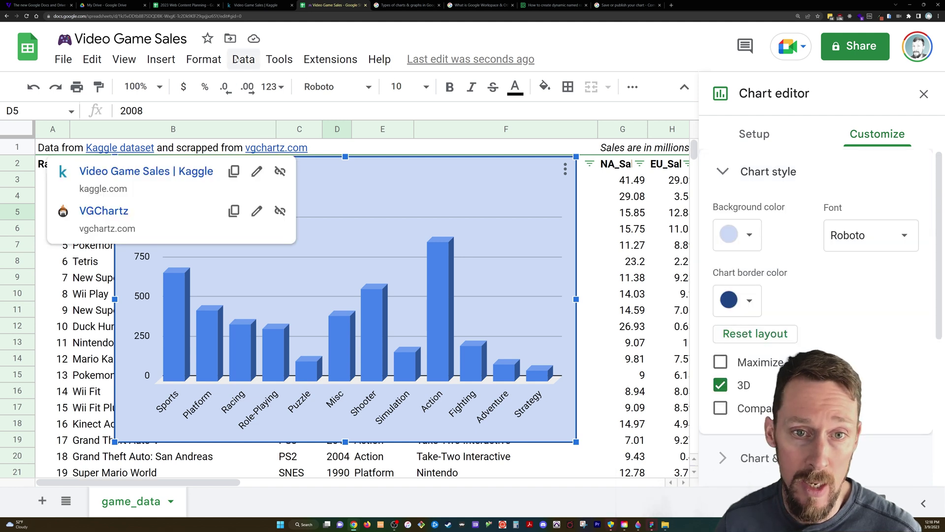
Click a sheet cell to close the Chart editor.
left_click(335, 88)
scroll(394, 393, "down", 8)
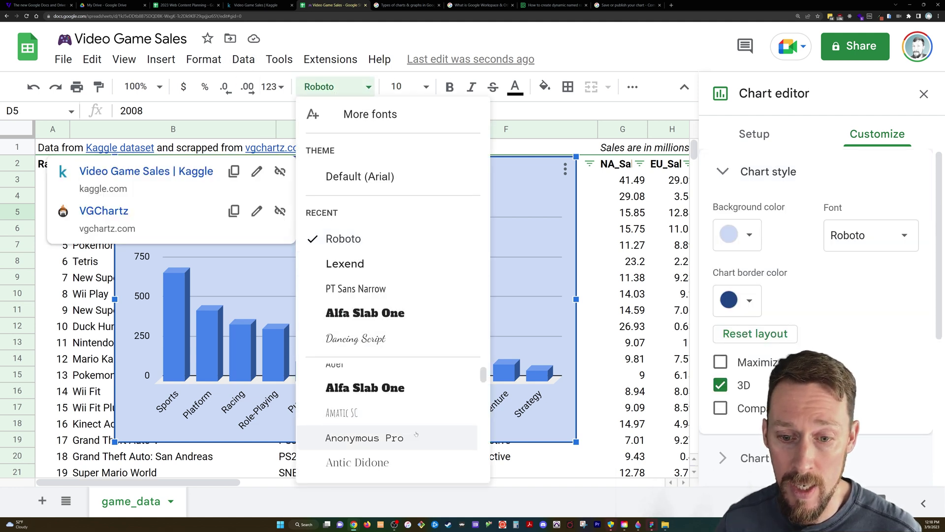
scroll(408, 417, "up", 1)
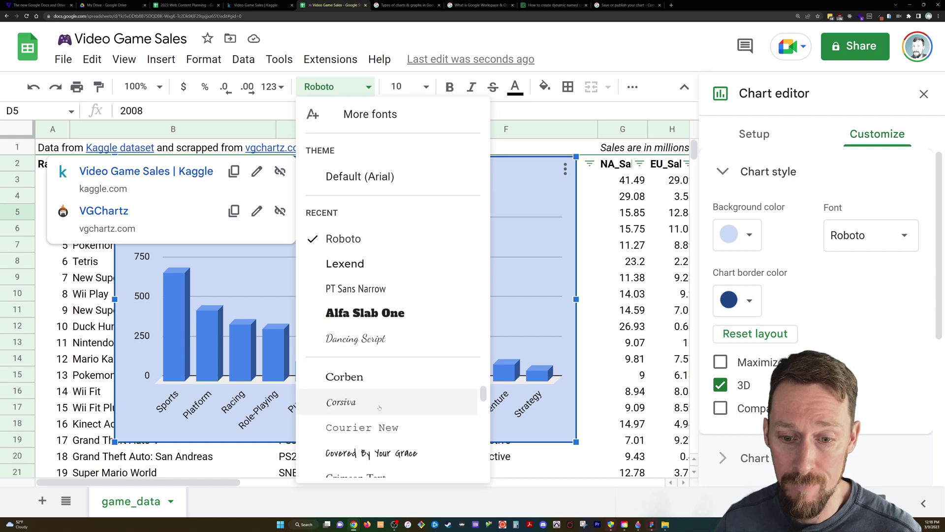
left_click(422, 375)
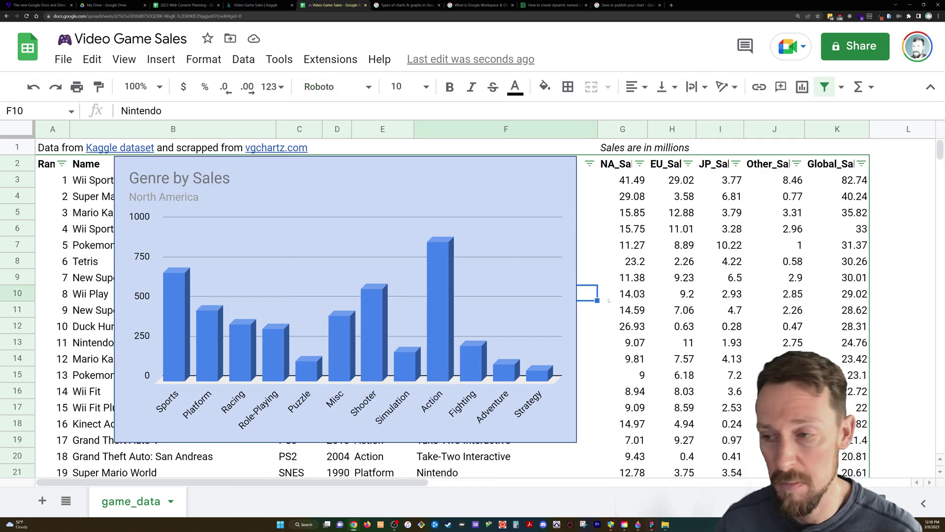
Reopen the Genre by Sales chart editor from the three-dot menu on the Customize tab.
left_click(510, 209)
left_click(565, 169)
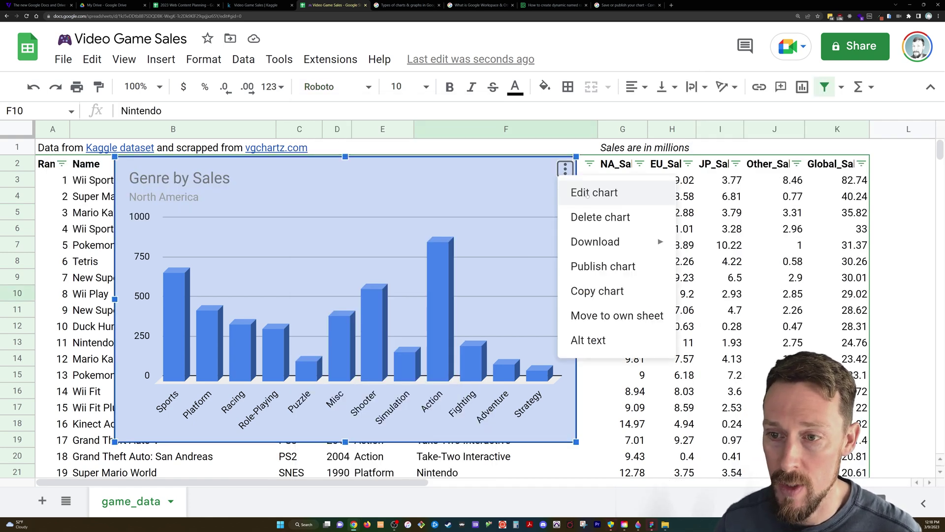
left_click(581, 192)
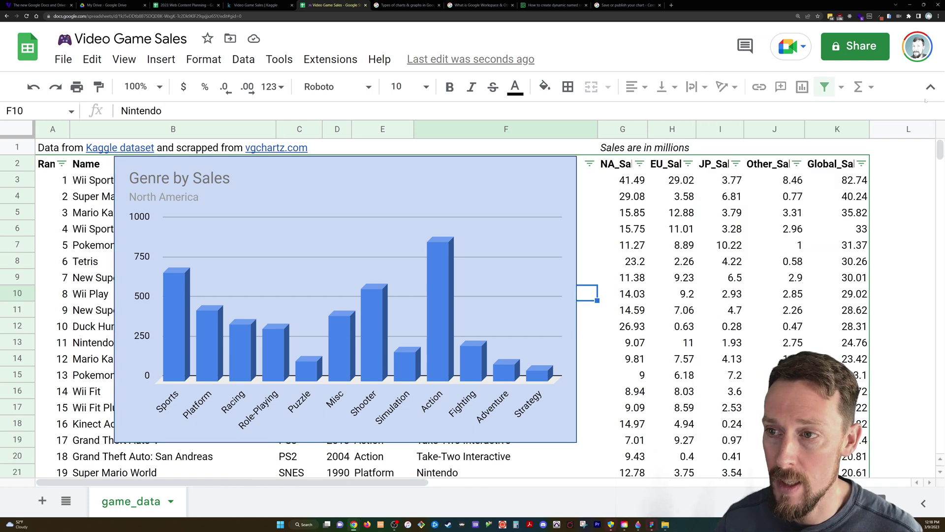
left_click(924, 94)
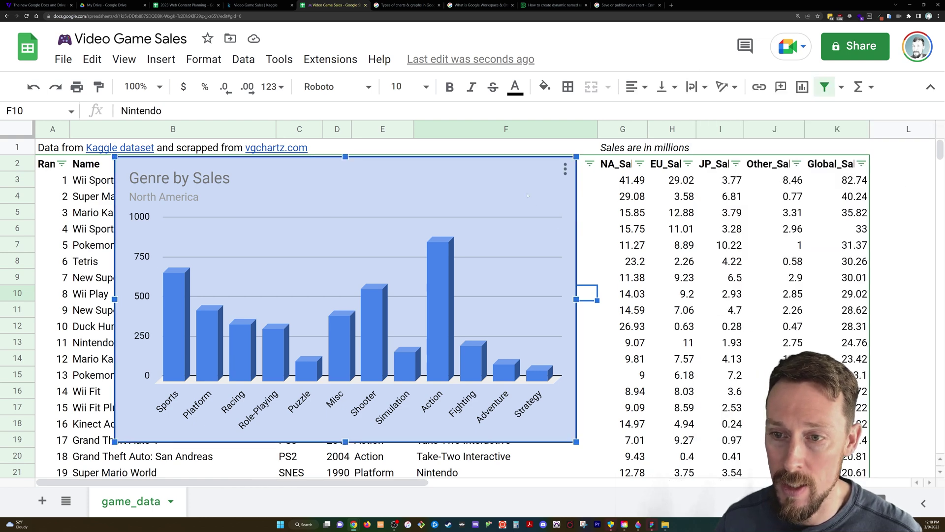
right_click(534, 184)
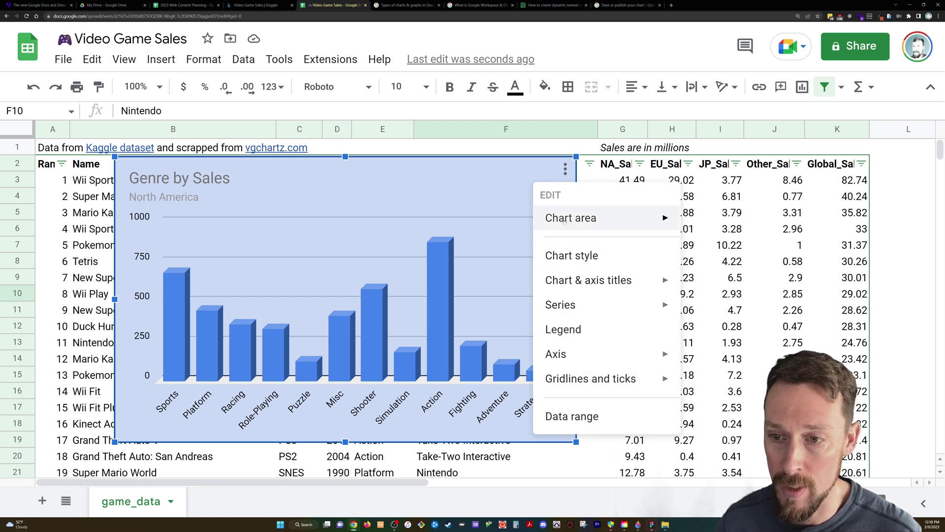
left_click(566, 168)
left_click(566, 169)
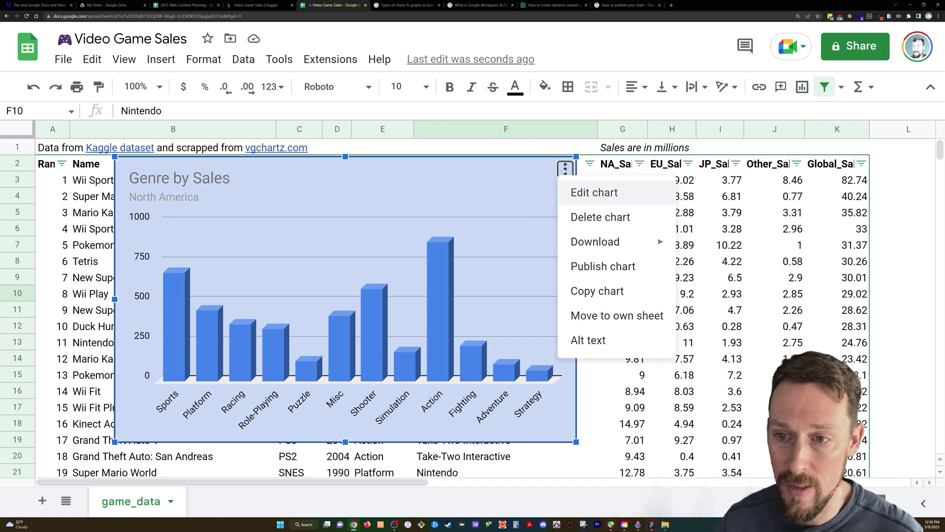
left_click(594, 192)
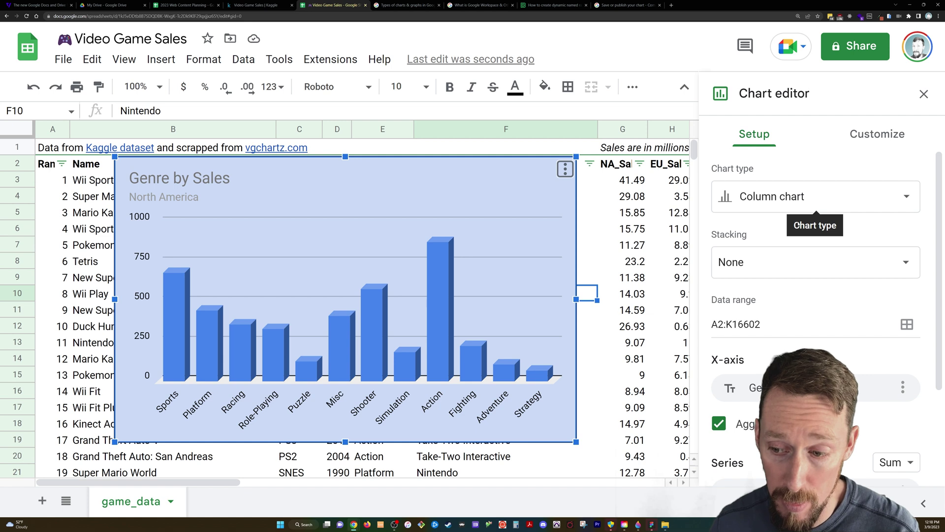
left_click(851, 136)
Make the North America subtitle and the Genre by Sales title bold.
left_click(761, 209)
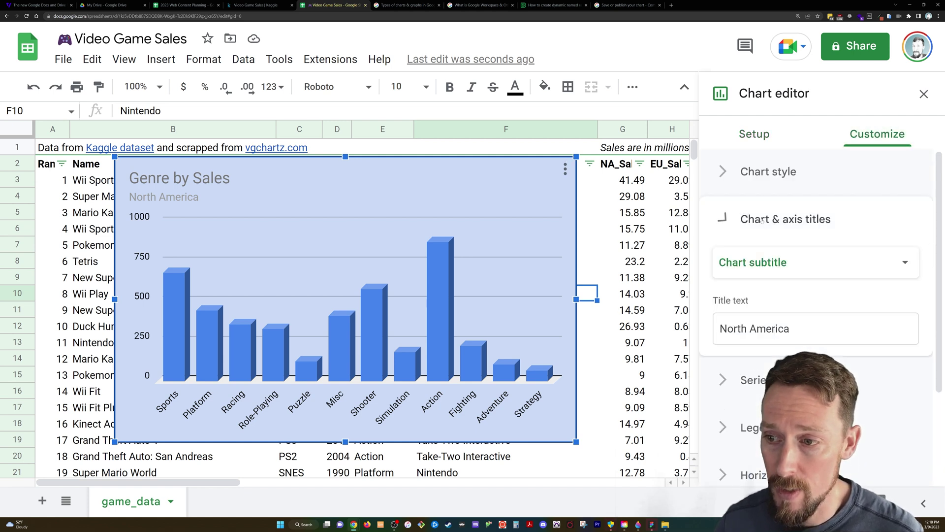
scroll(744, 276, "down", 3)
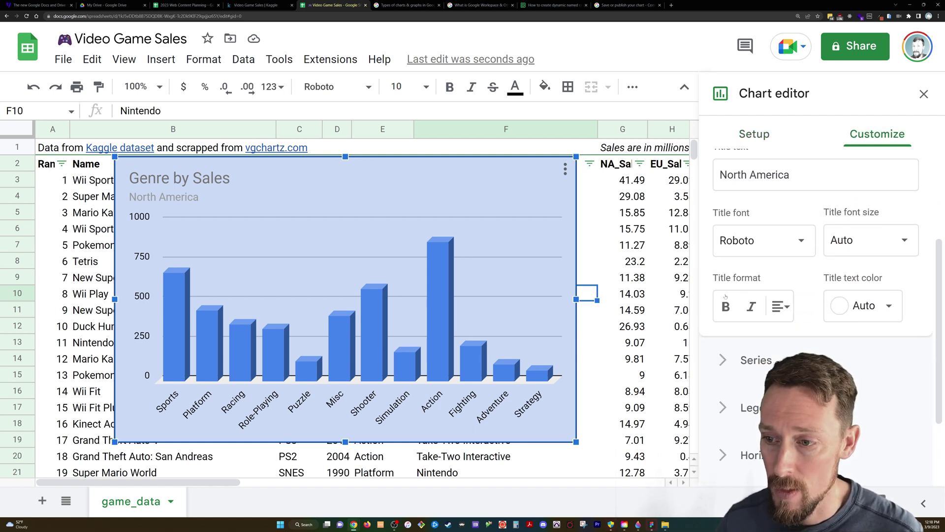
left_click(725, 307)
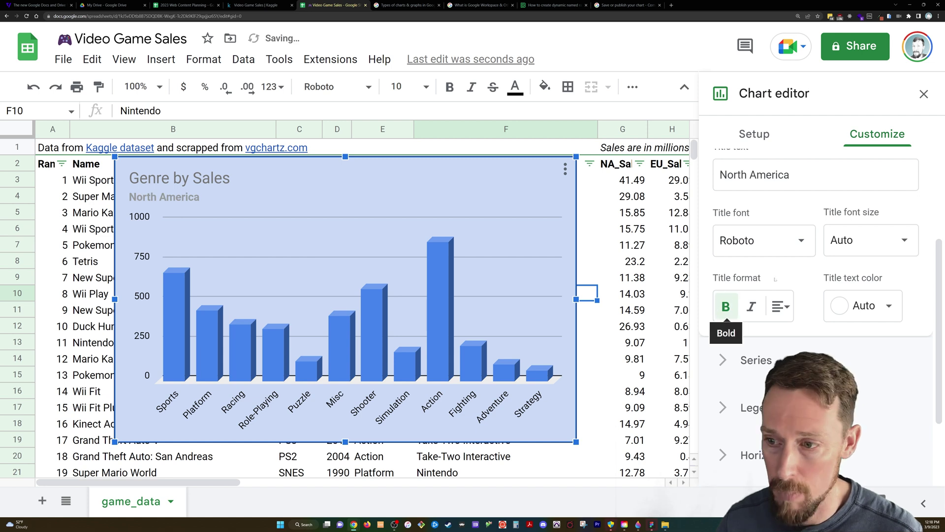
scroll(777, 251, "up", 3)
left_click(776, 229)
left_click(794, 202)
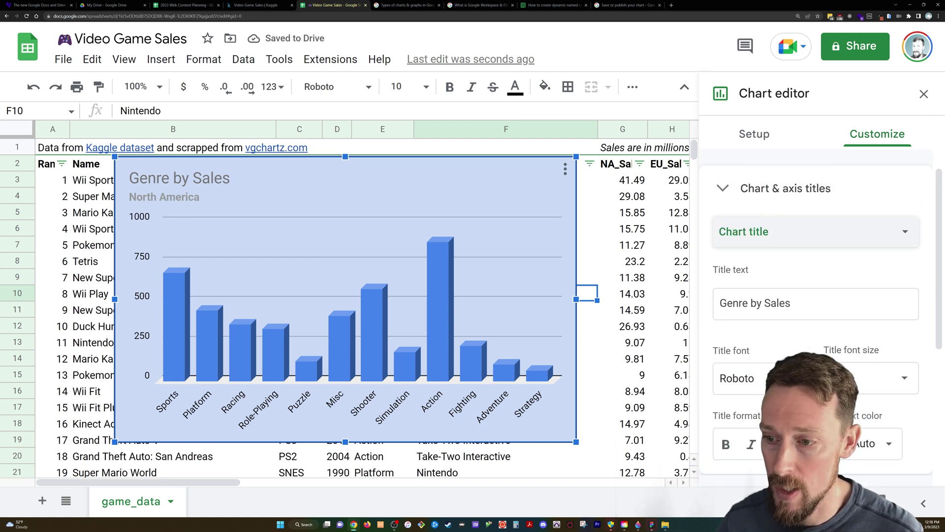
scroll(753, 365, "down", 3)
left_click(727, 321)
scroll(733, 315, "up", 3)
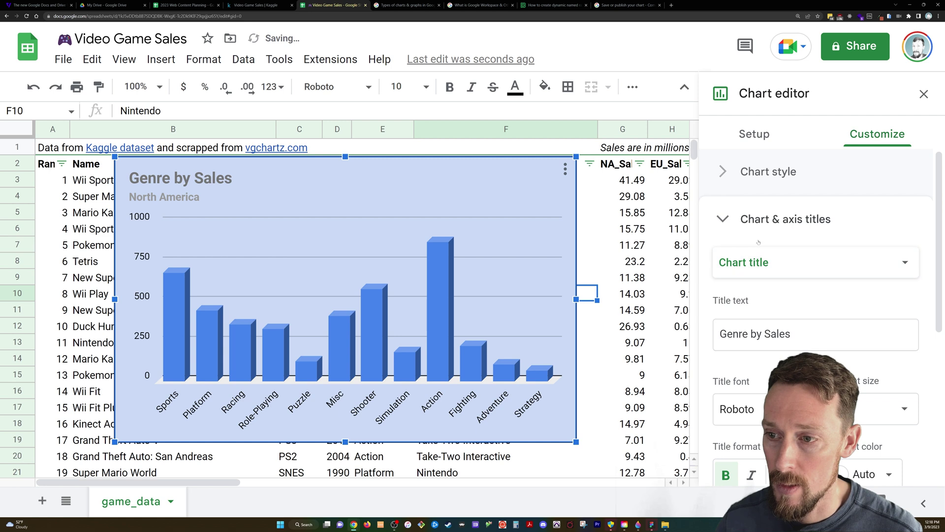
Italicise the North America subtitle.
left_click(773, 261)
left_click(773, 284)
scroll(773, 295, "down", 3)
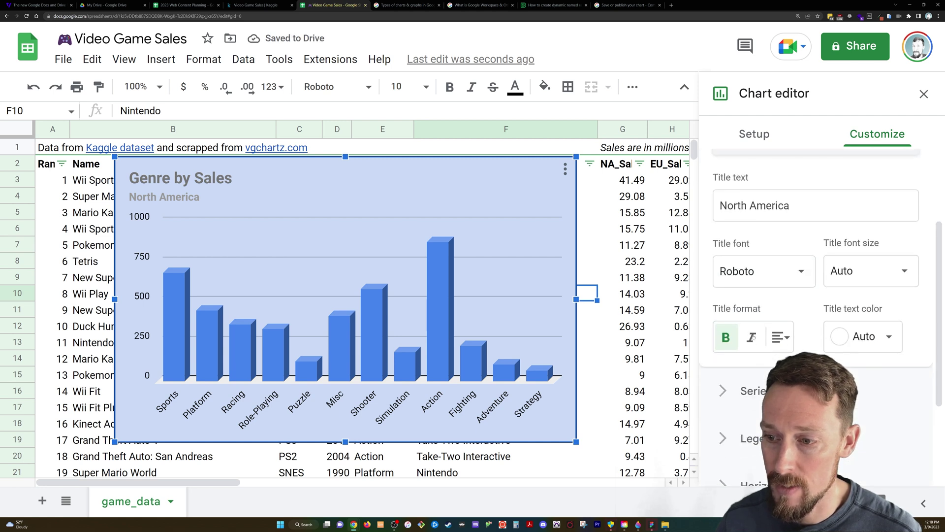
left_click(751, 338)
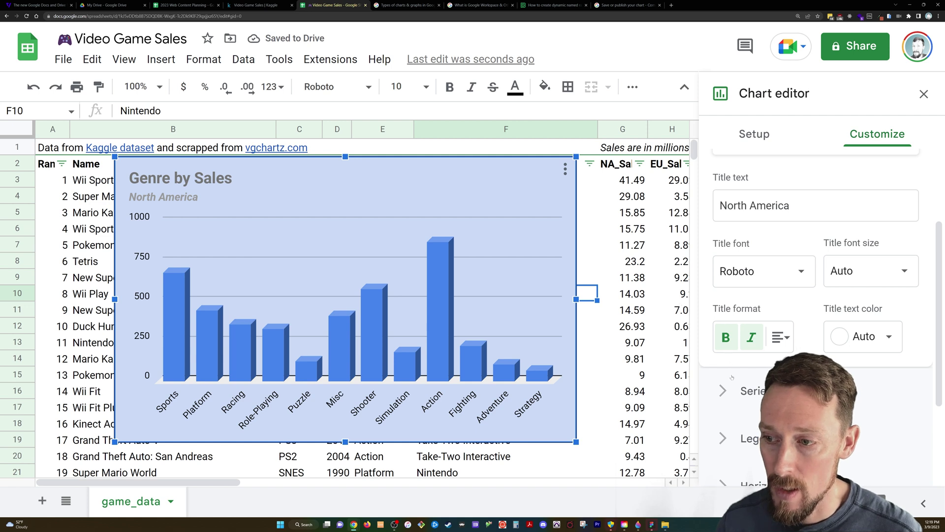
scroll(738, 345, "down", 1)
scroll(739, 320, "up", 5)
Set the horizontal axis title to 'Genres'.
left_click(768, 262)
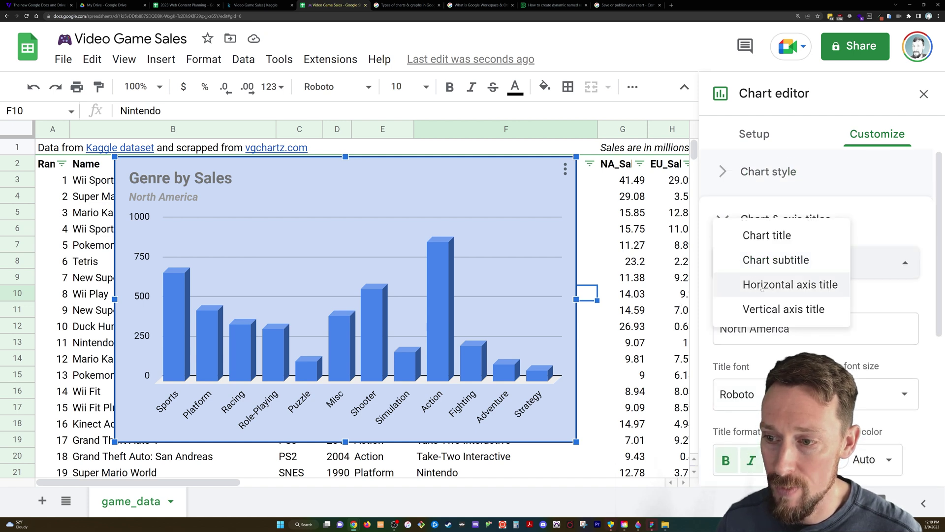
left_click(762, 286)
left_click(739, 329)
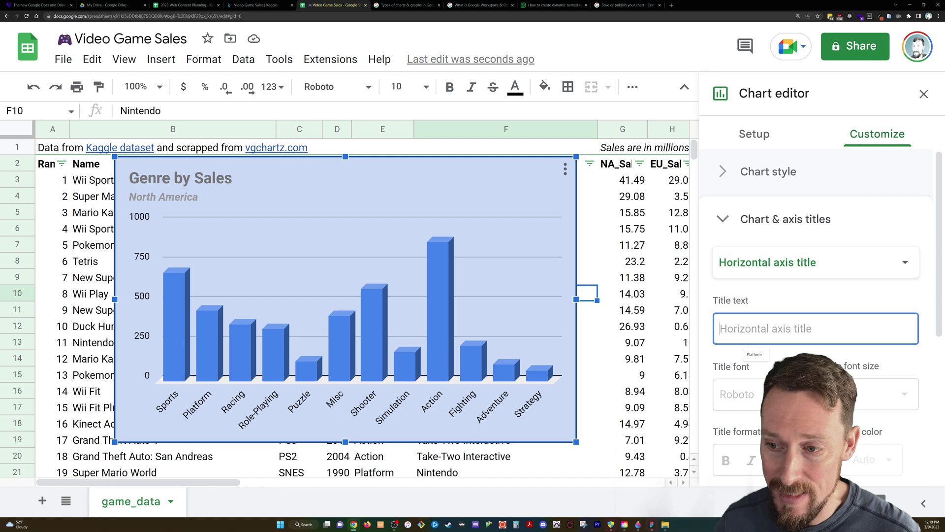
type("Genres")
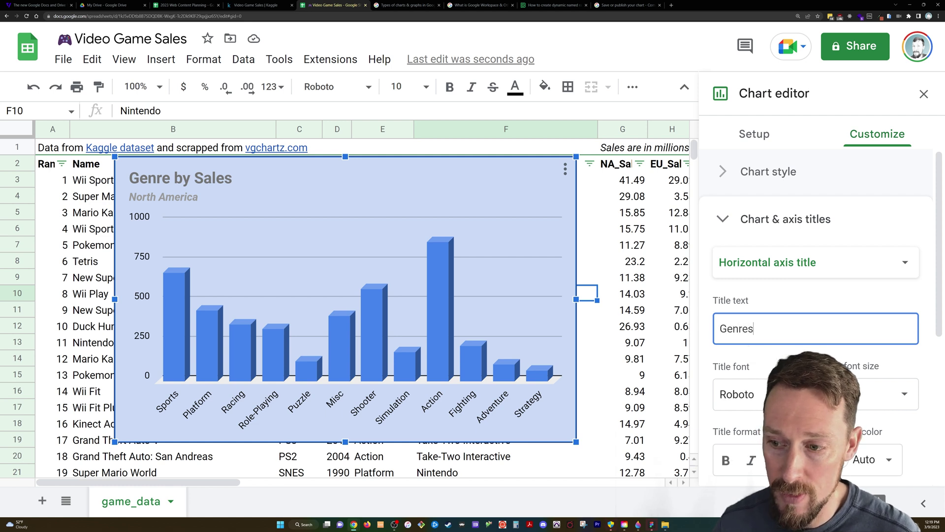
Set the vertical axis title to 'Sales (in millions)'.
left_click(796, 263)
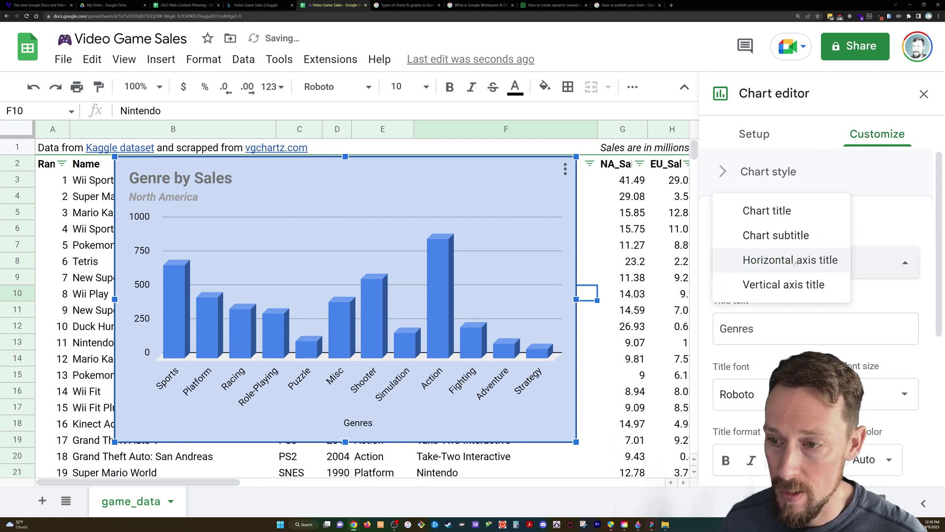
left_click(785, 283)
left_click(768, 328)
type("Sa")
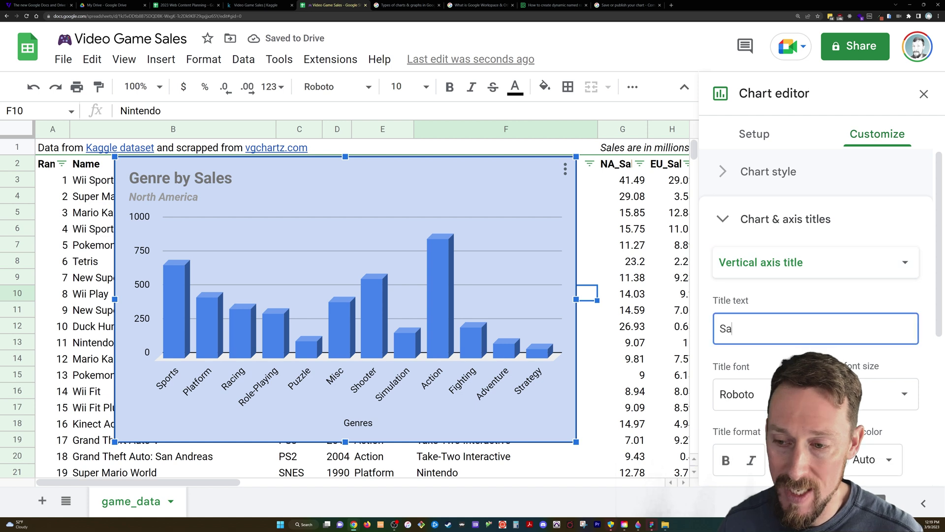
type("les (in mill")
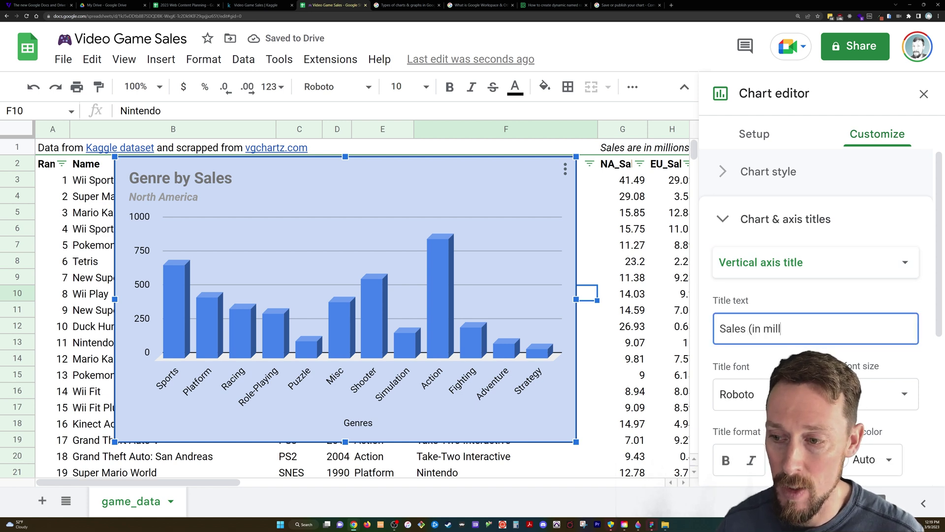
type("ions)")
key("Return")
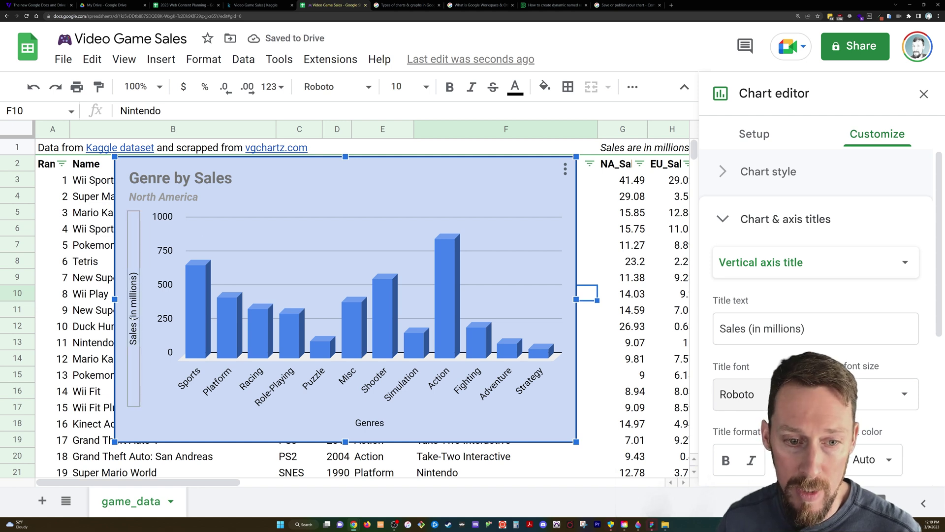
left_click(720, 220)
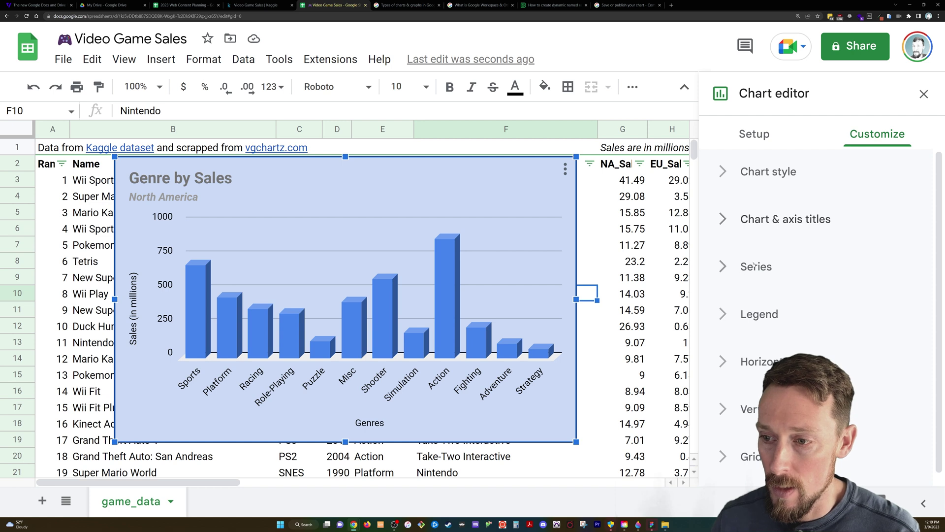
Fill the NA_Sales series columns dark navy and outline them in red.
left_click(745, 268)
scroll(761, 271, "down", 3)
scroll(763, 272, "up", 2)
left_click(828, 250)
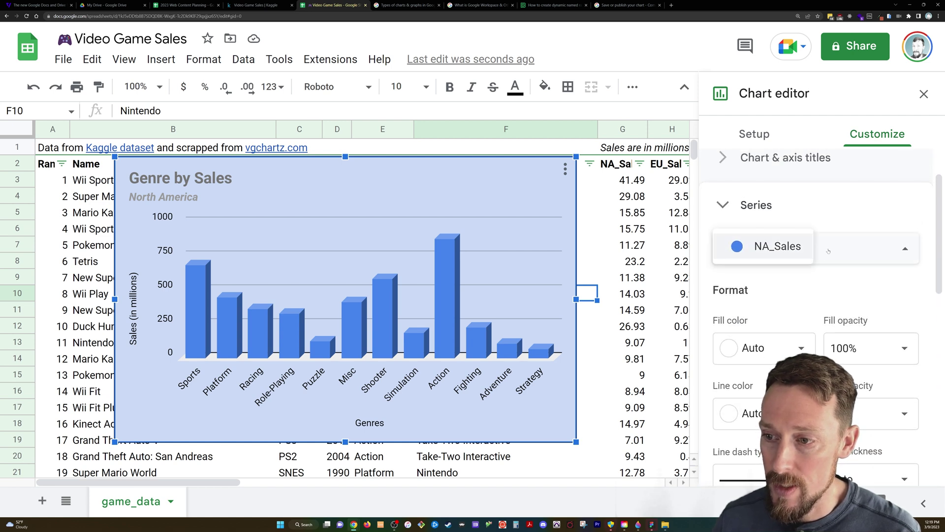
left_click(797, 247)
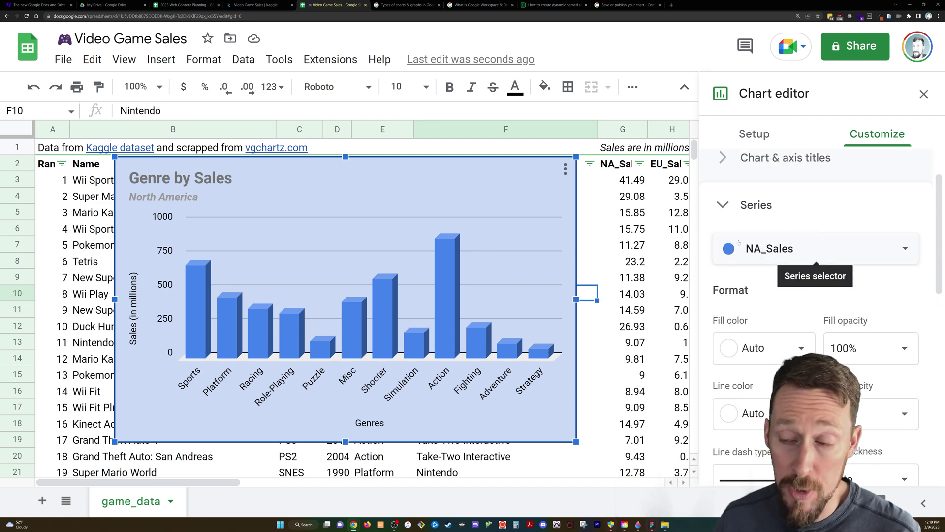
scroll(779, 340, "down", 1)
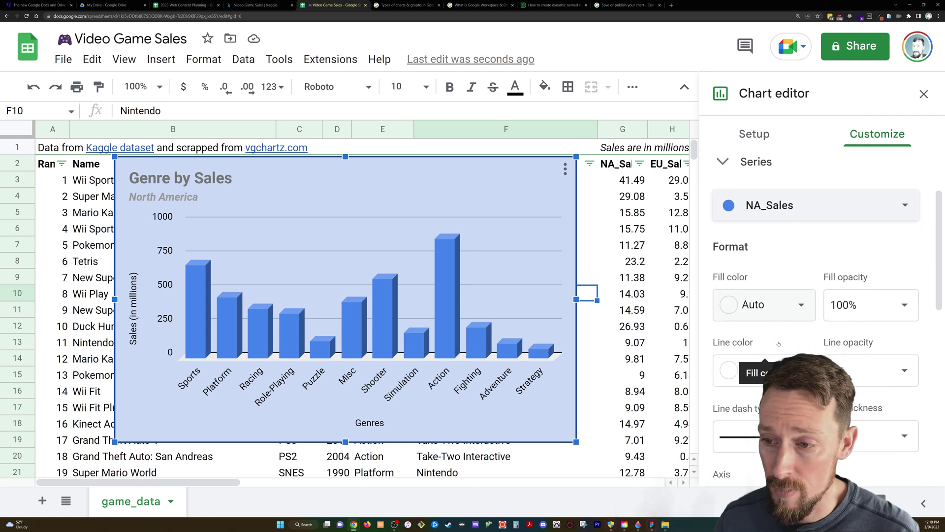
left_click(795, 290)
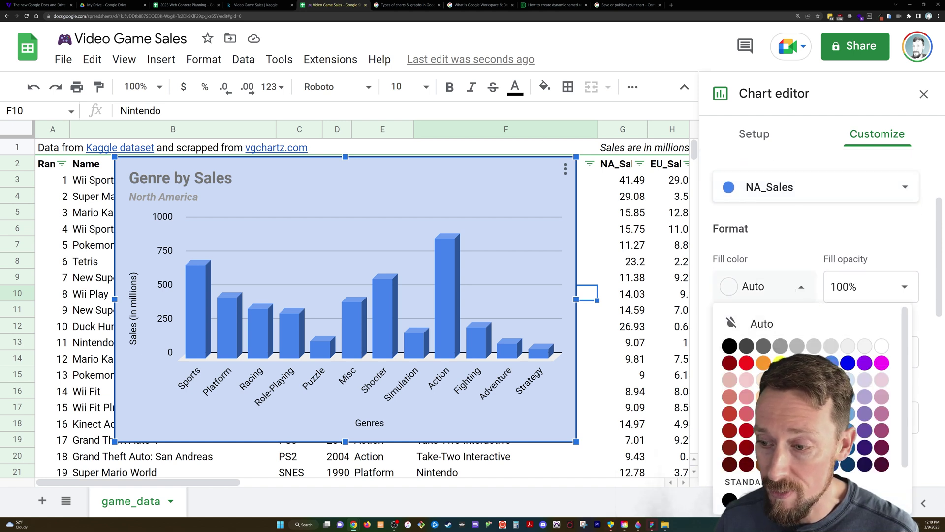
left_click(848, 468)
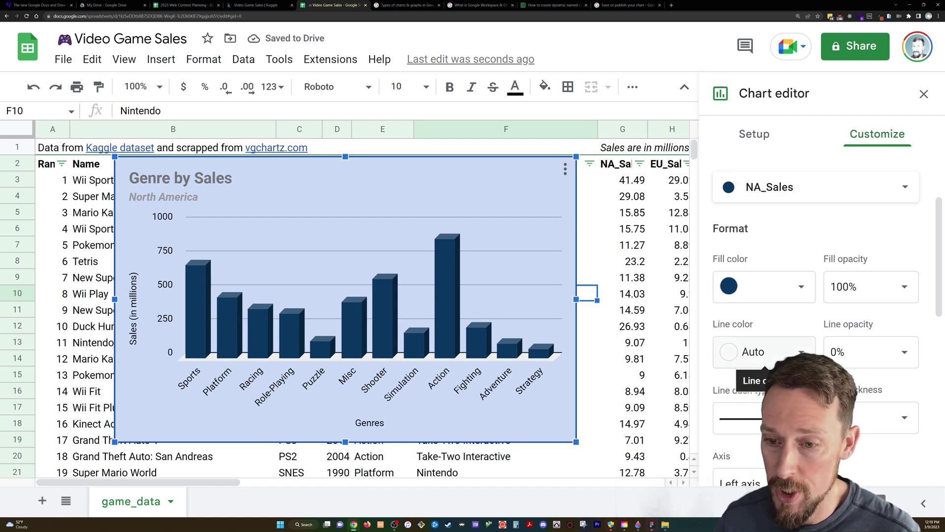
left_click(763, 352)
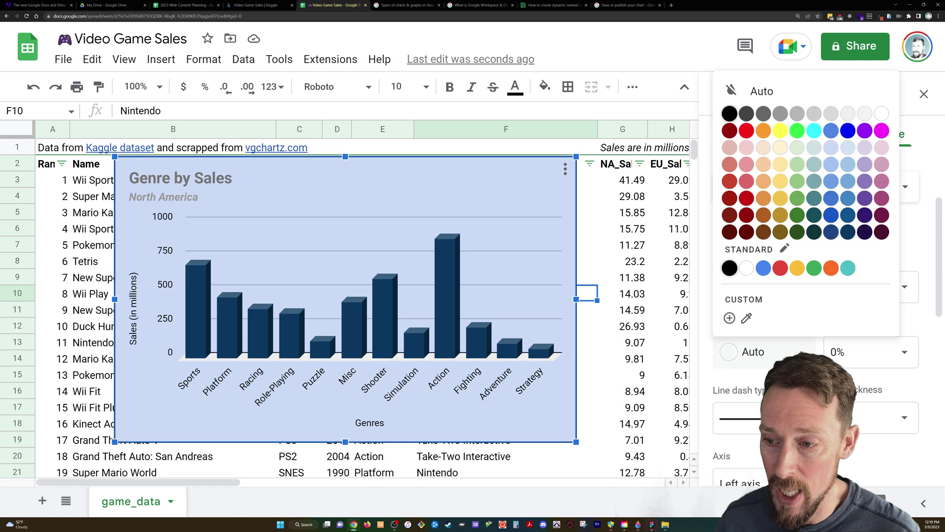
left_click(747, 130)
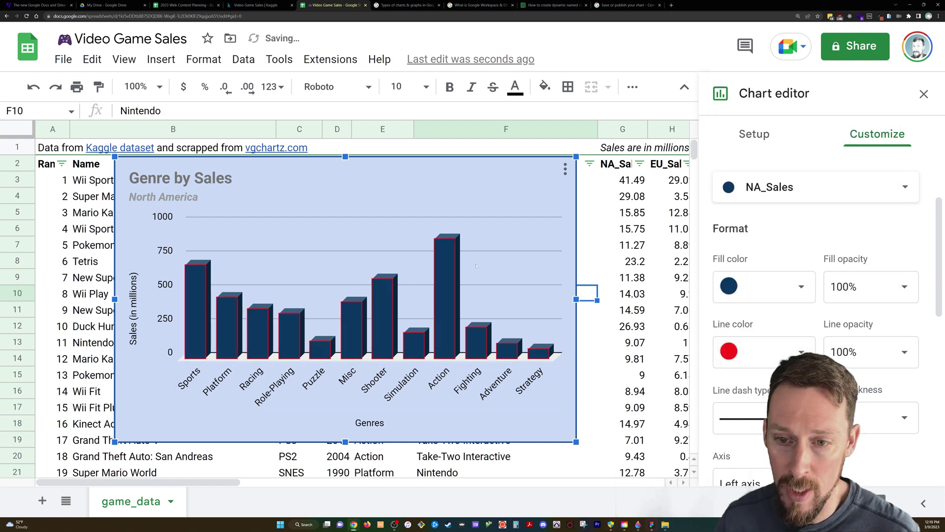
Reapply the dark navy column fill in the Series section and scroll to its checkboxes.
left_click(503, 356)
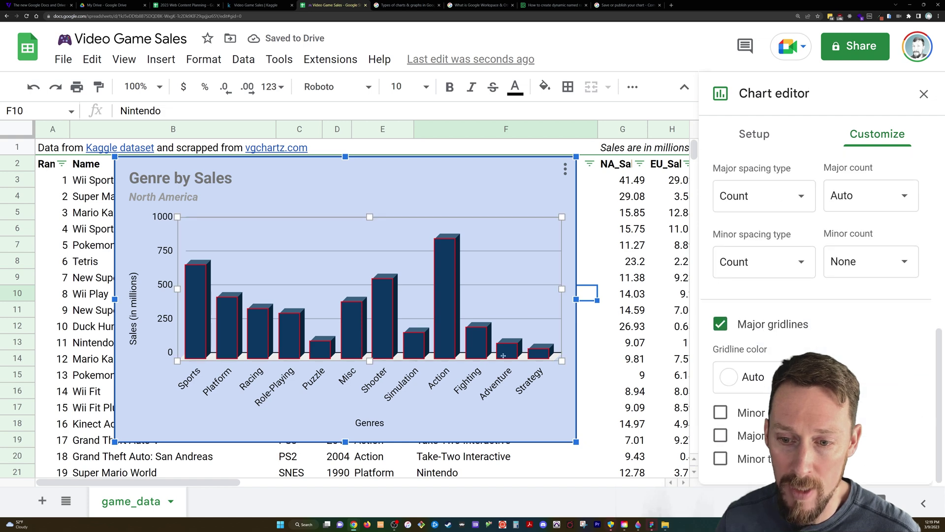
left_click(180, 179)
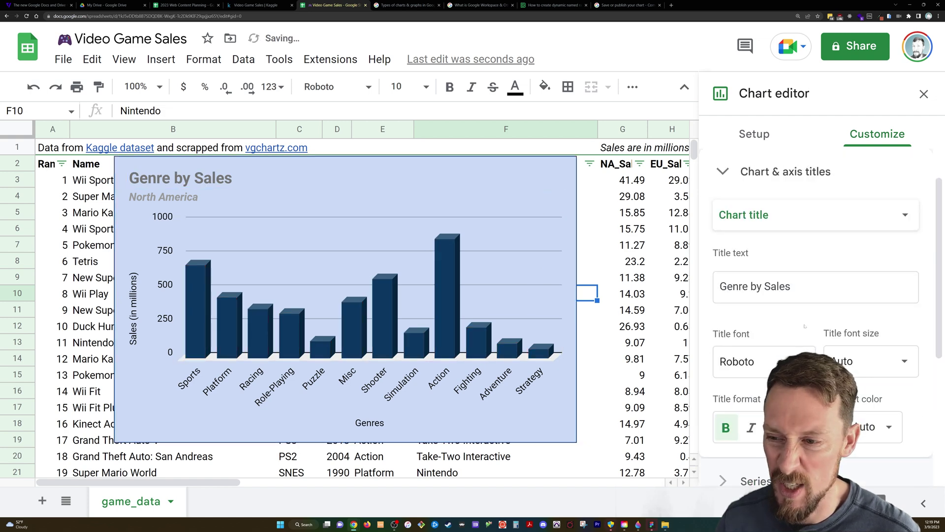
scroll(759, 359, "down", 2)
scroll(758, 359, "up", 2)
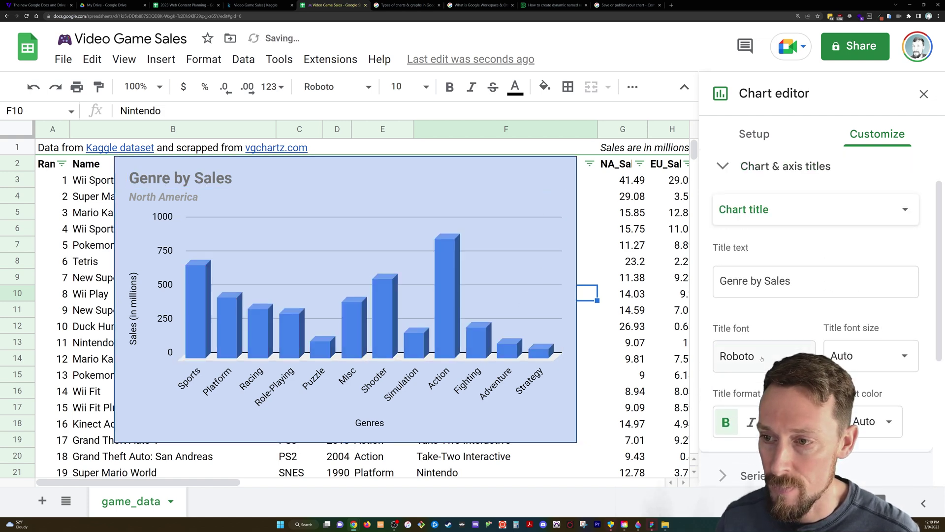
scroll(759, 360, "down", 3)
left_click(756, 359)
scroll(743, 295, "down", 4)
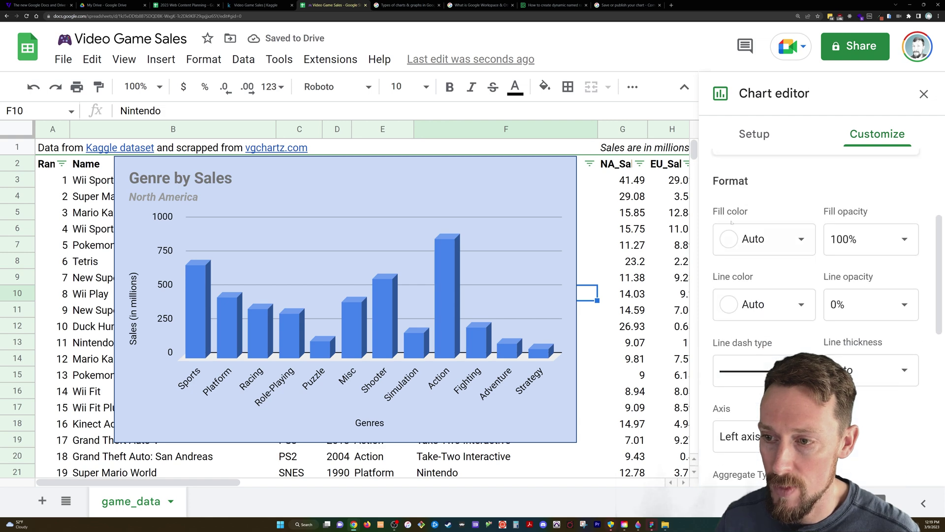
left_click(796, 305)
left_click(796, 305)
left_click(801, 239)
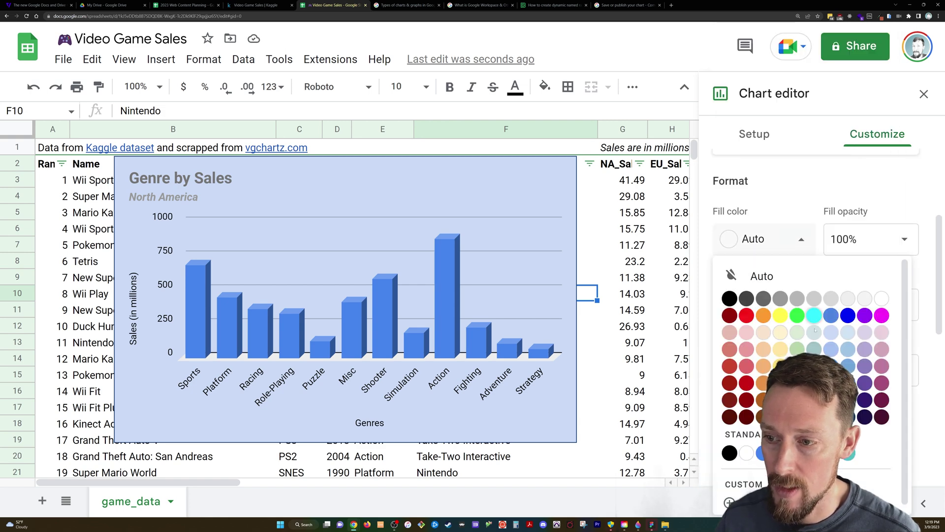
left_click(848, 417)
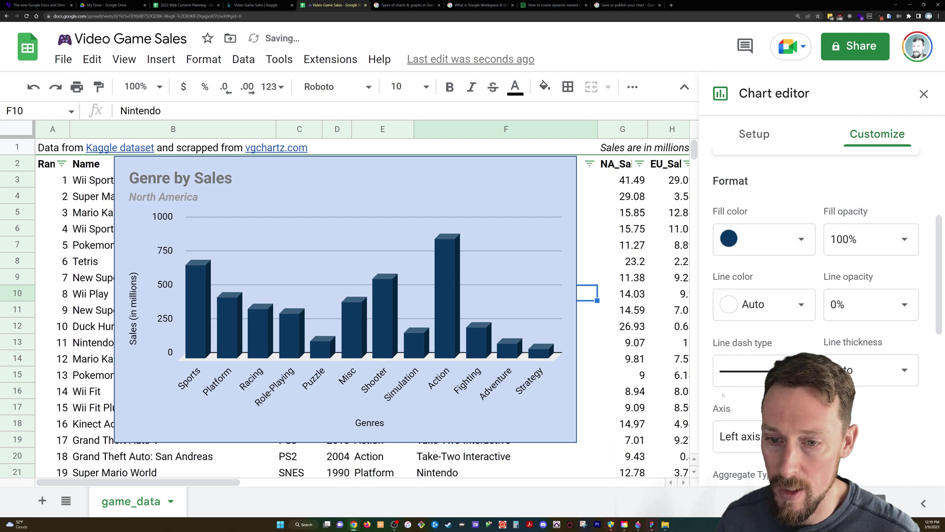
scroll(772, 337, "down", 3)
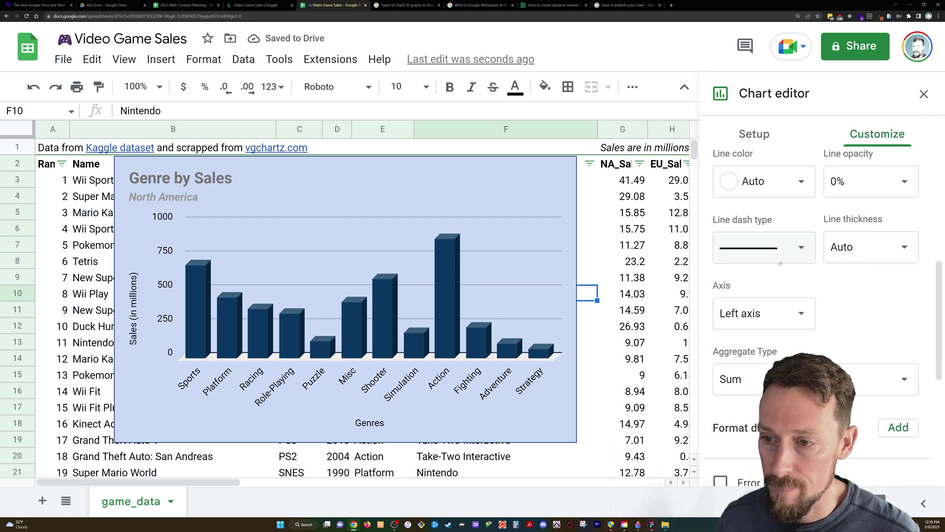
scroll(797, 303, "down", 3)
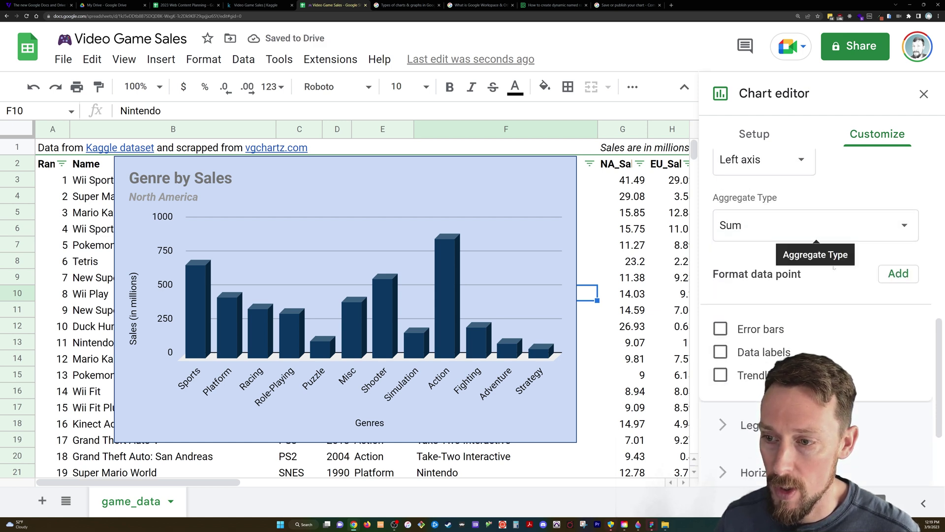
scroll(833, 268, "down", 3)
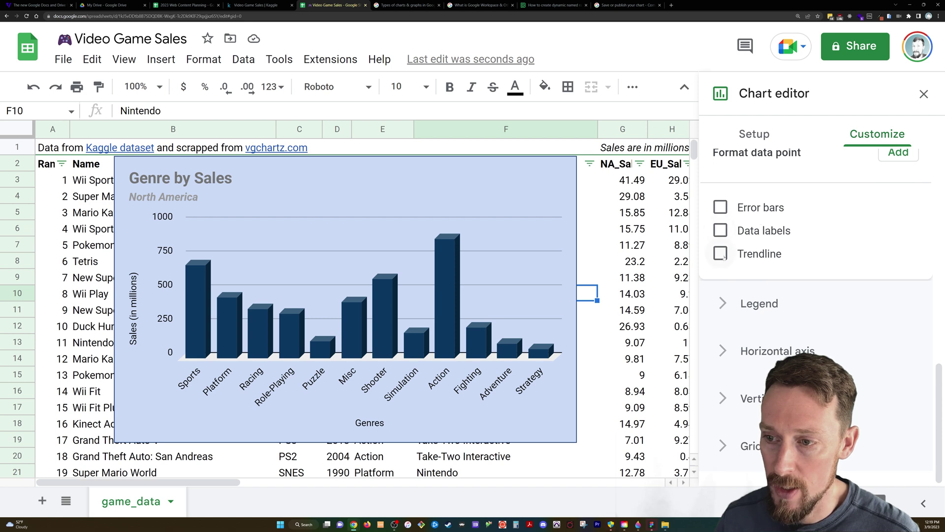
Try a trendline and error bars on the genre chart, then remove both.
left_click(721, 254)
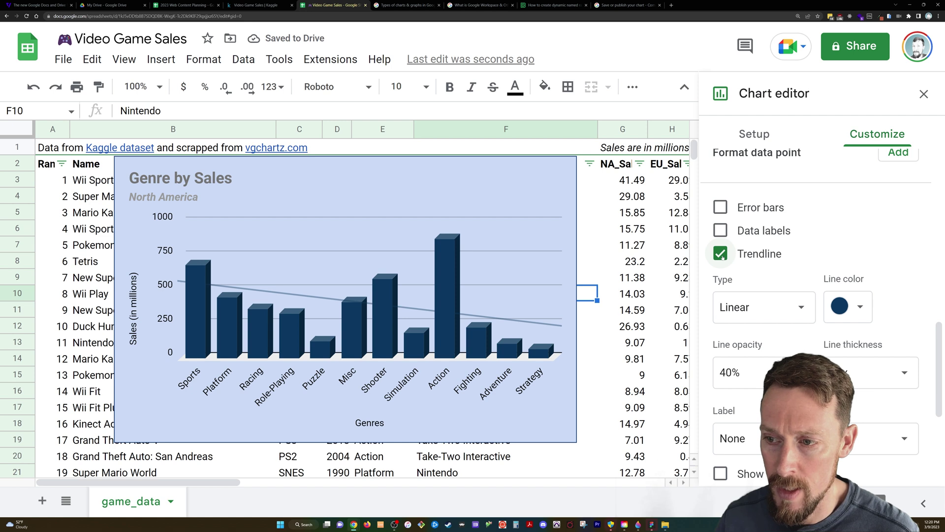
left_click(720, 254)
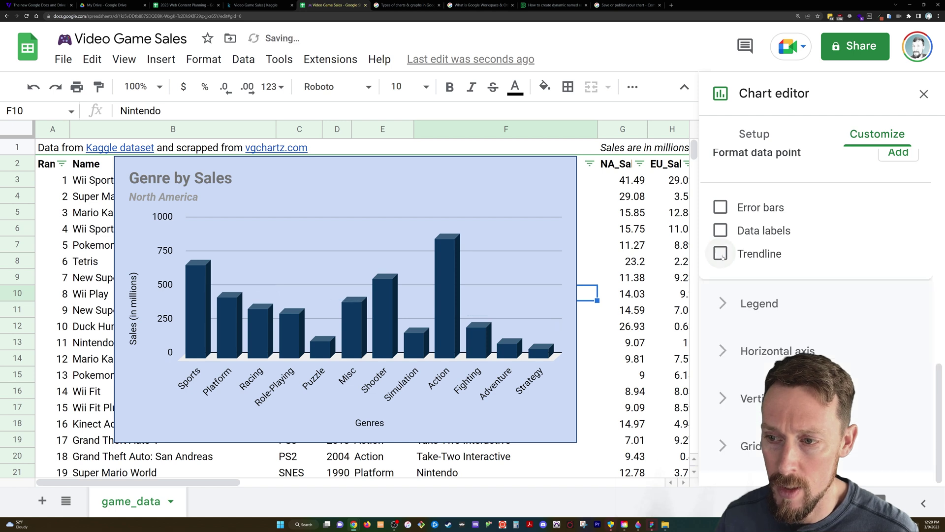
left_click(720, 207)
left_click(720, 207)
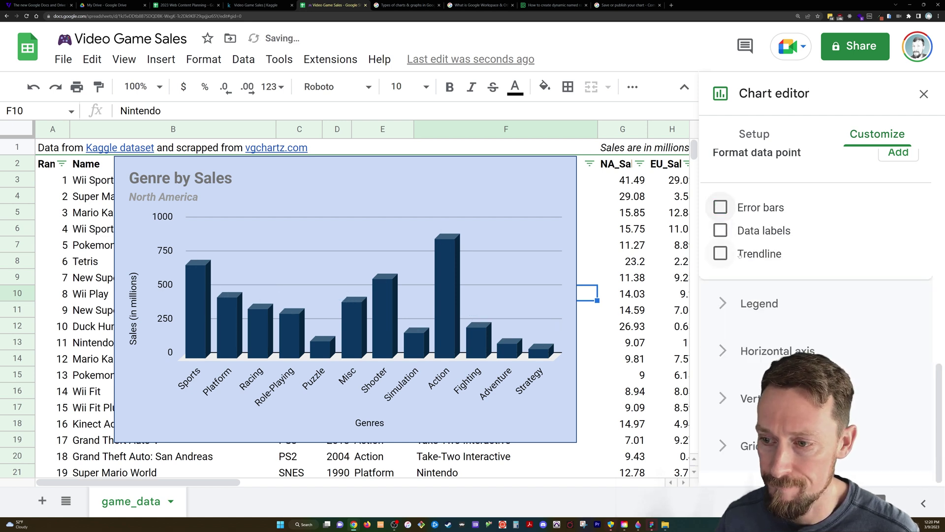
Move the chart legend to the bottom, then set its position to None.
left_click(759, 301)
scroll(779, 296, "down", 2)
scroll(779, 295, "up", 3)
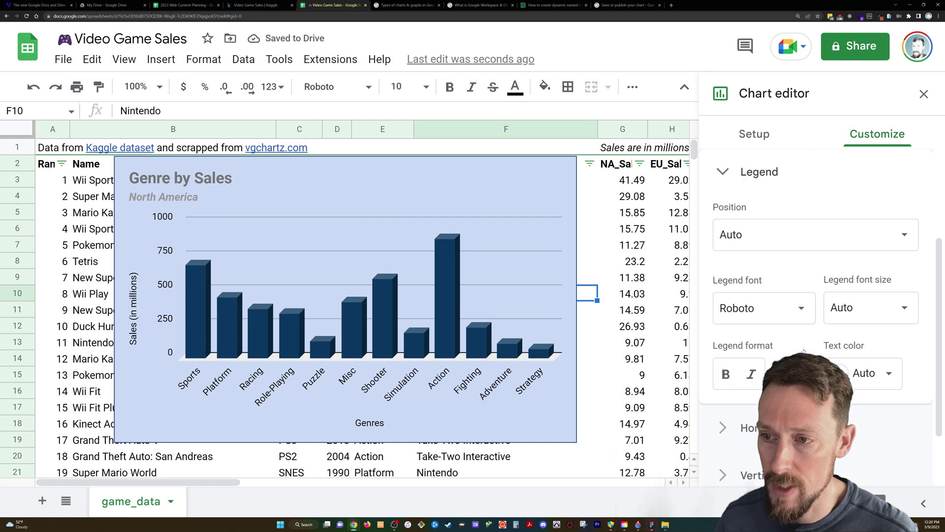
left_click(780, 296)
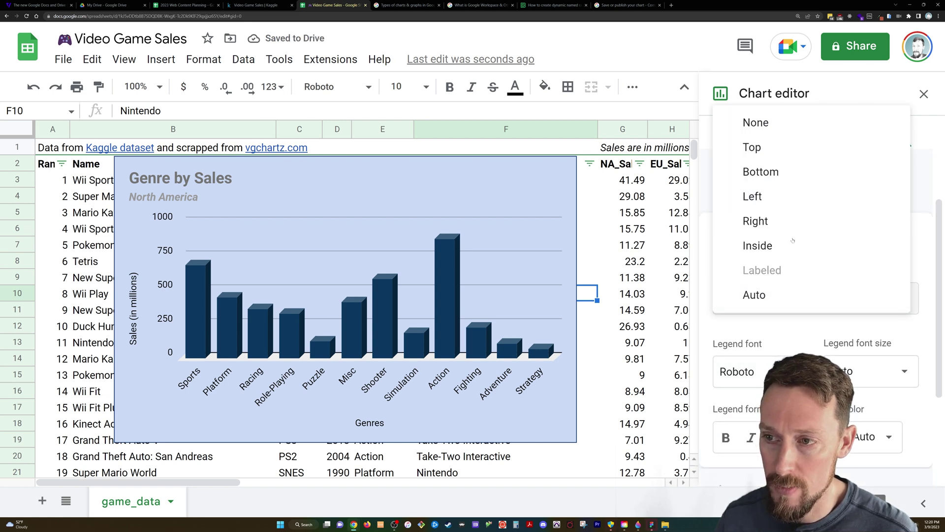
left_click(778, 172)
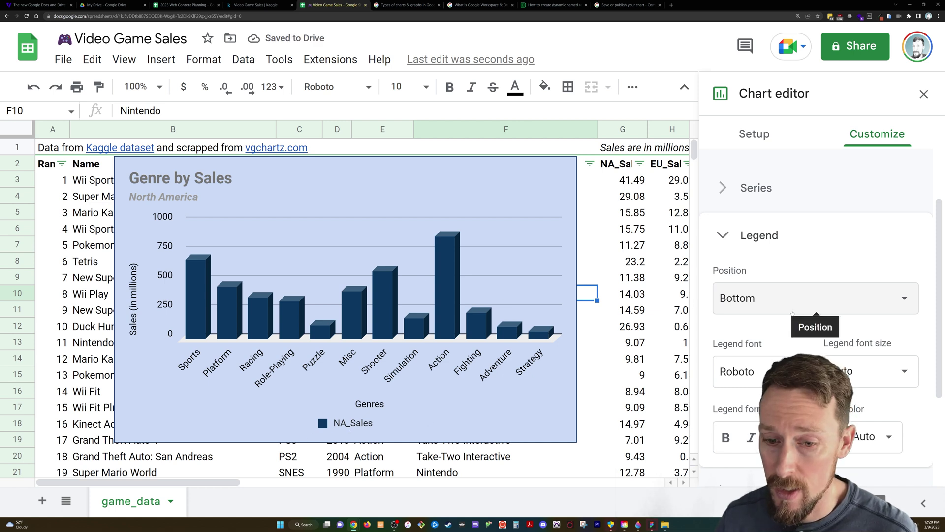
left_click(804, 297)
left_click(756, 246)
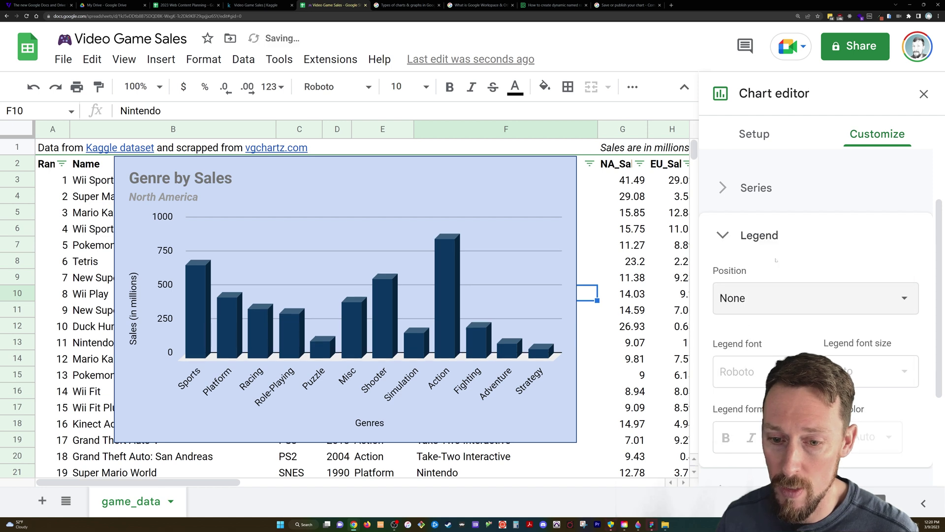
left_click(725, 237)
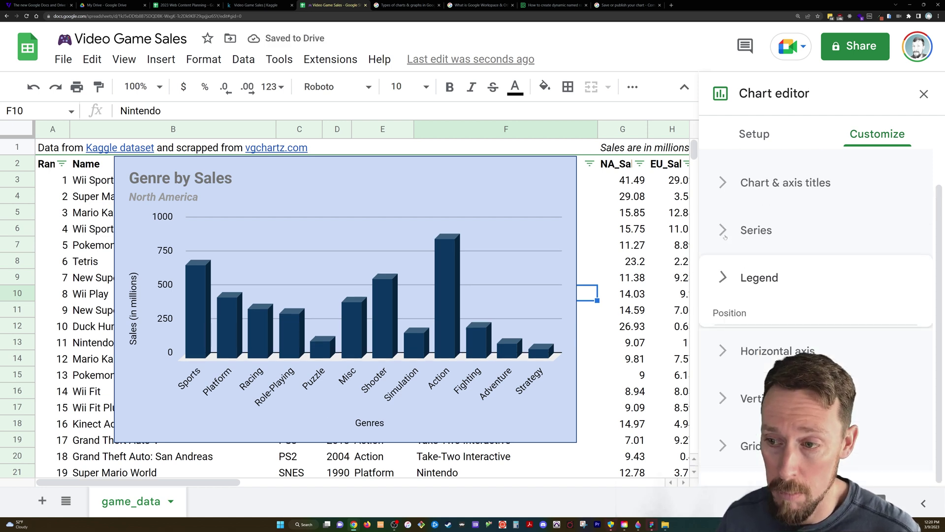
Make the horizontal-axis genre labels bold and italic, slanted at 60°.
left_click(749, 350)
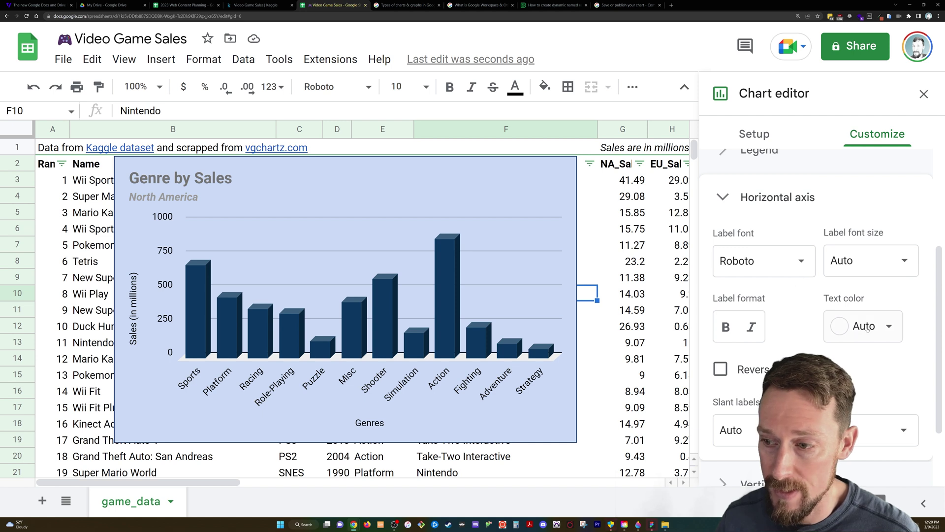
left_click(727, 327)
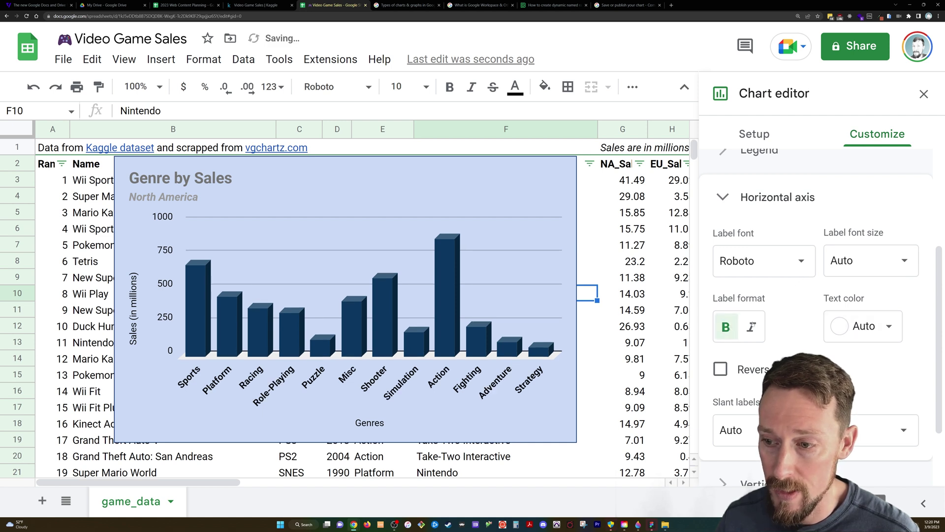
left_click(751, 327)
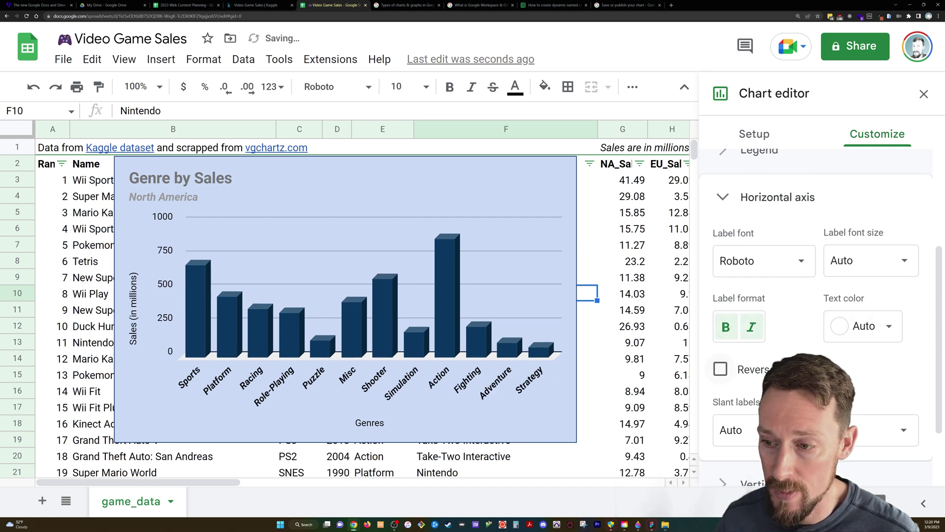
left_click(736, 430)
left_click(749, 373)
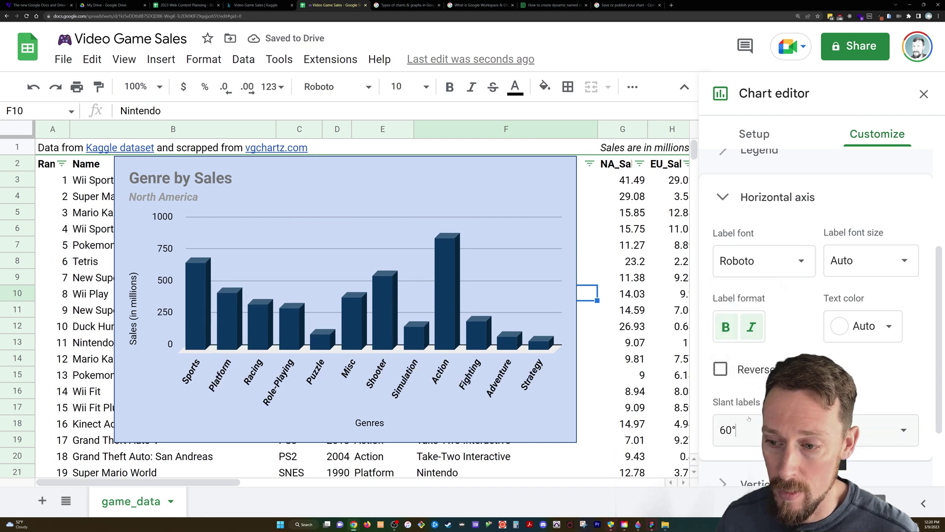
scroll(812, 246, "up", 2)
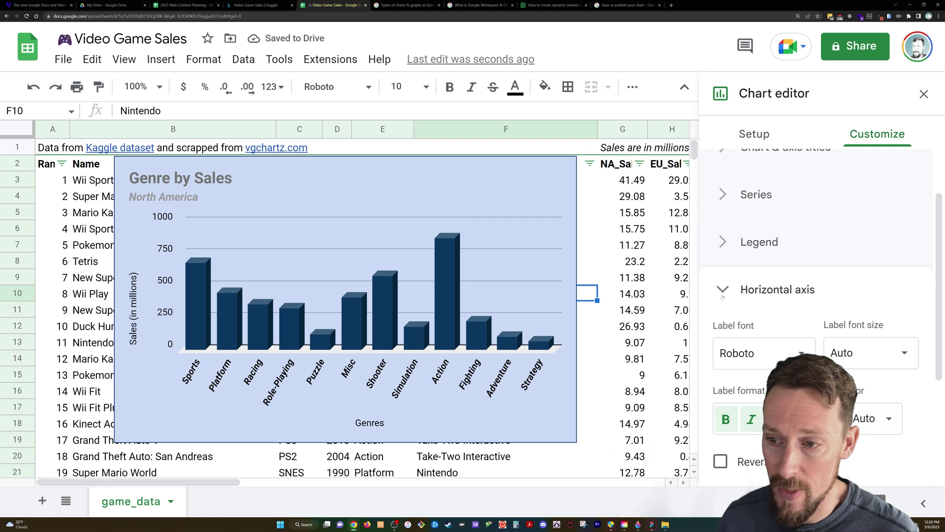
left_click(778, 288)
Make the vertical-axis numbers bold and italic.
left_click(758, 399)
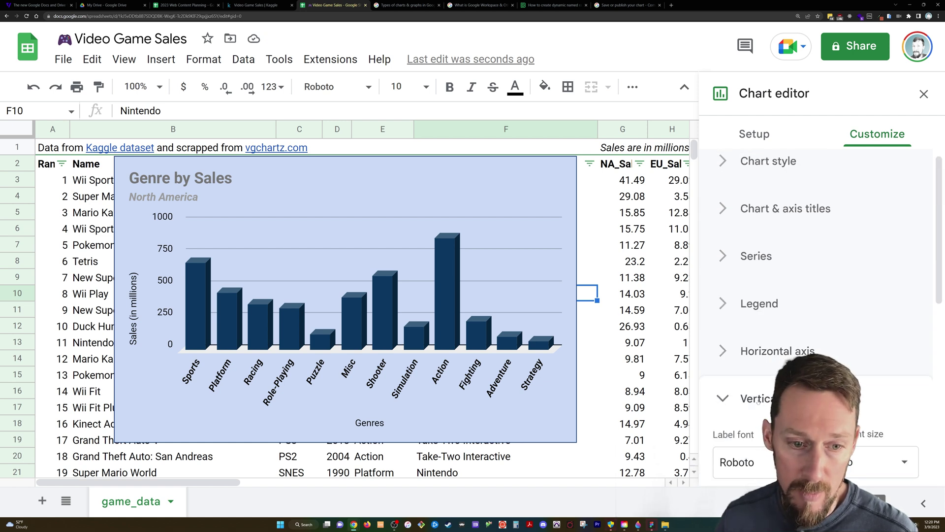
scroll(758, 405, "down", 3)
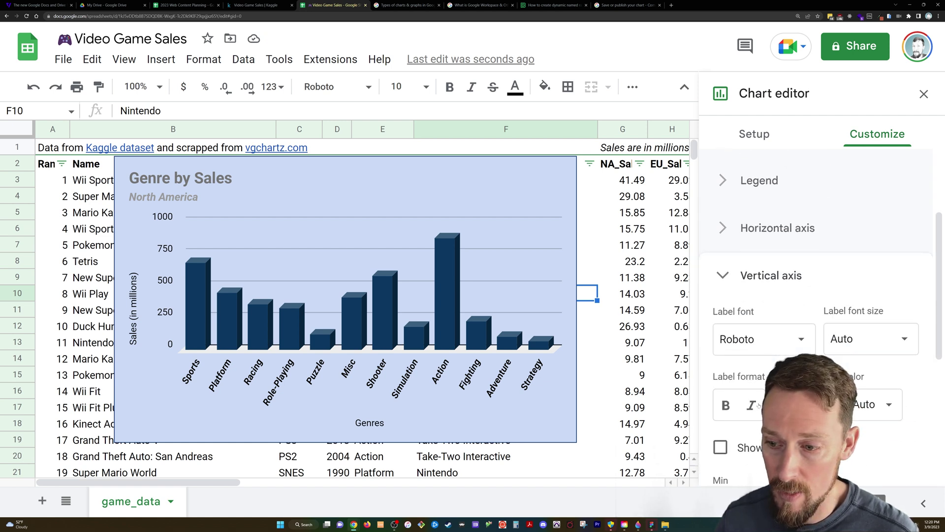
left_click(727, 405)
left_click(751, 405)
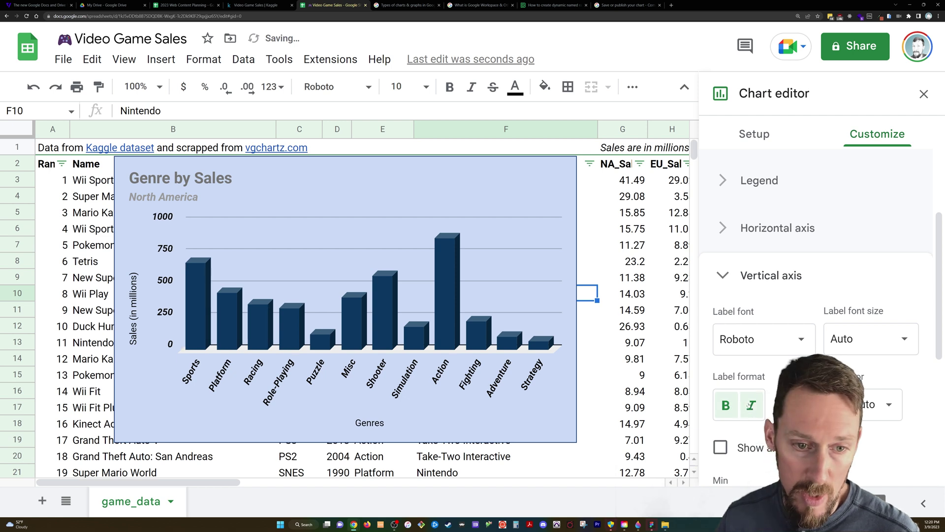
scroll(766, 335, "down", 3)
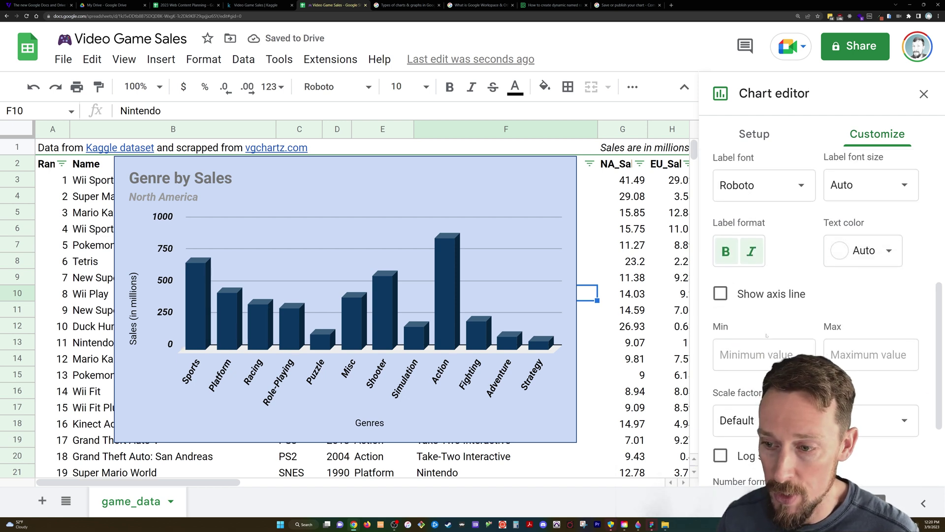
scroll(760, 361, "down", 2)
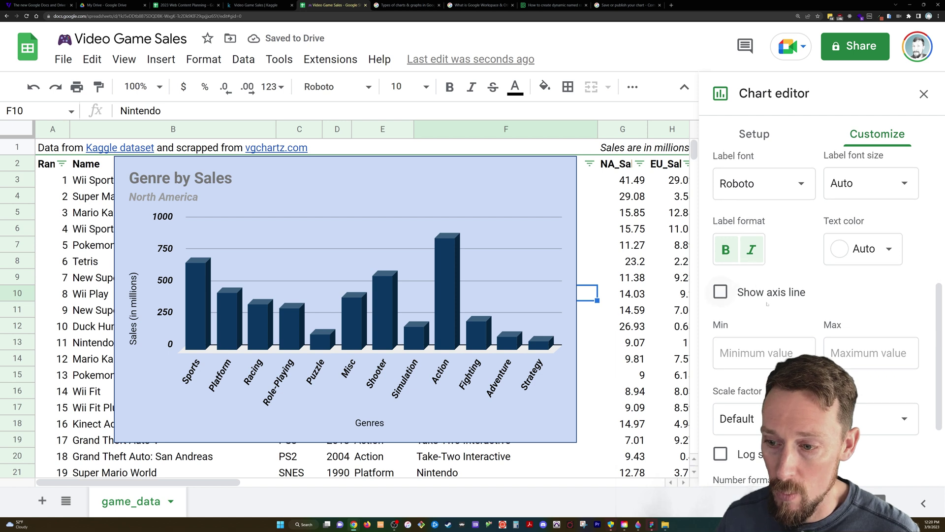
Keep the major gridlines and add light cream minor gridlines to the genre chart.
scroll(776, 350, "down", 4)
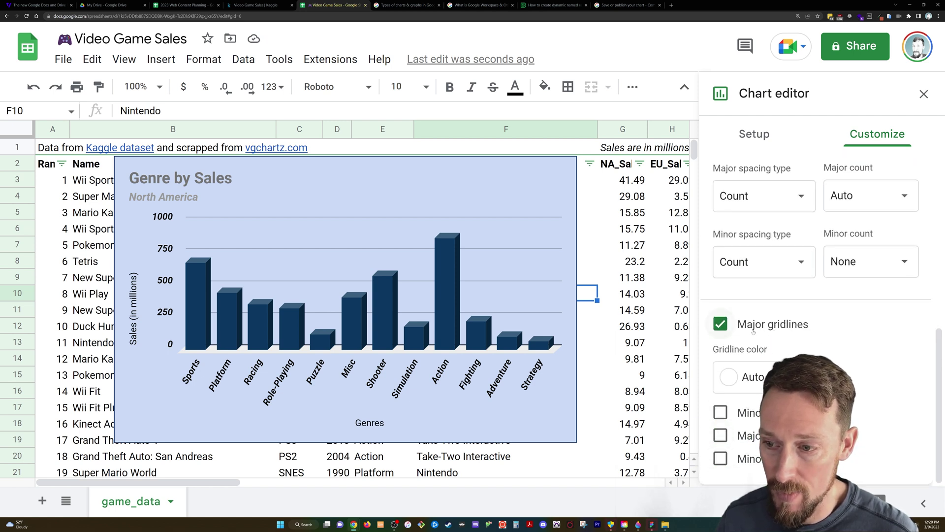
left_click(720, 323)
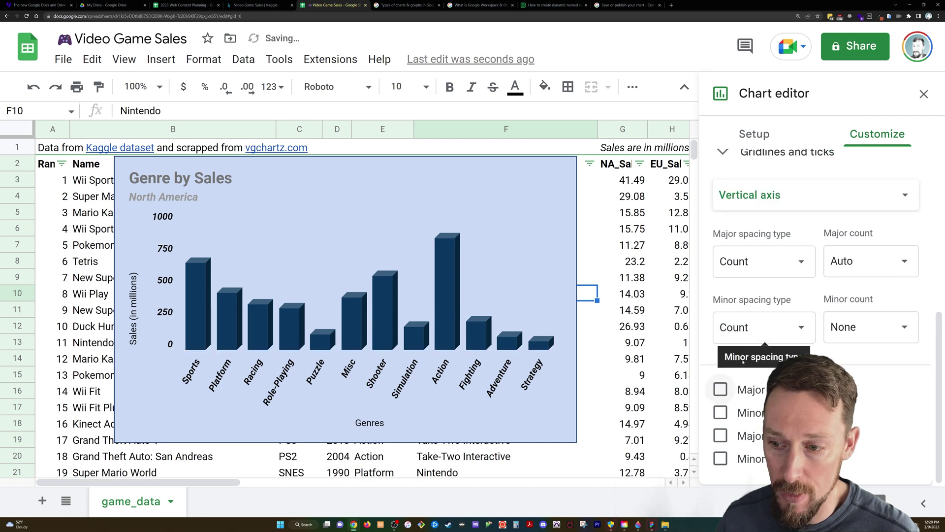
left_click(720, 389)
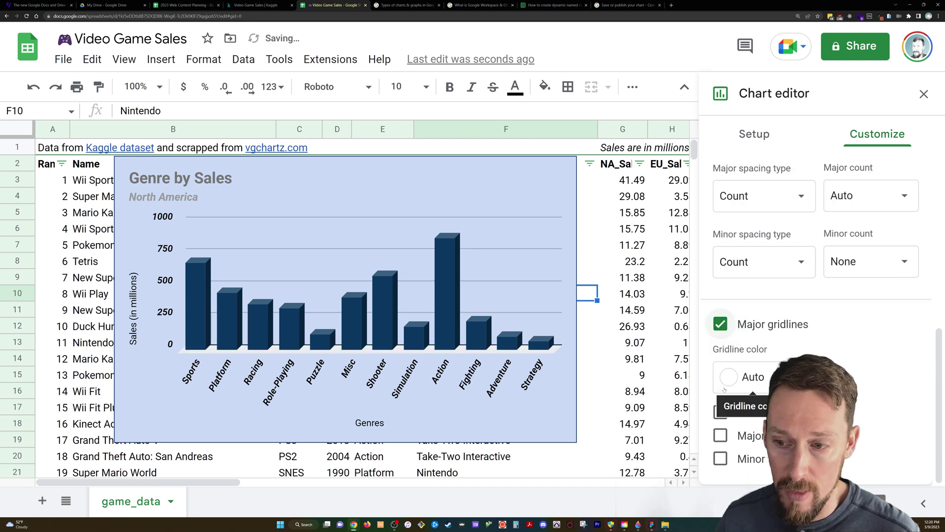
left_click(720, 412)
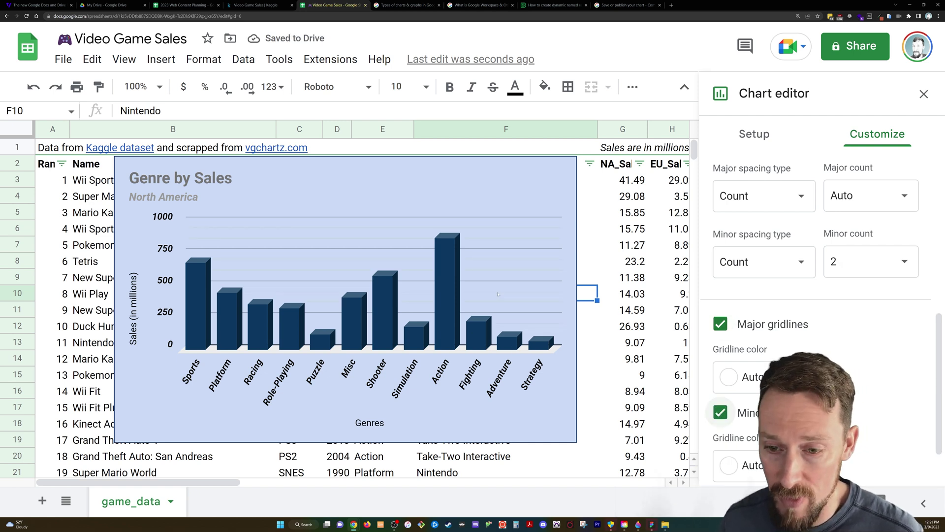
scroll(781, 310, "down", 2)
left_click(781, 311)
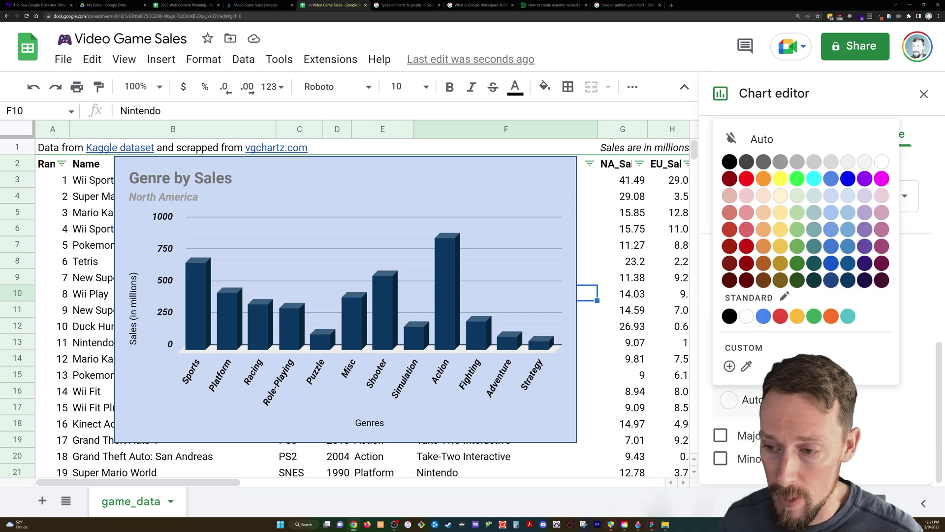
left_click(780, 195)
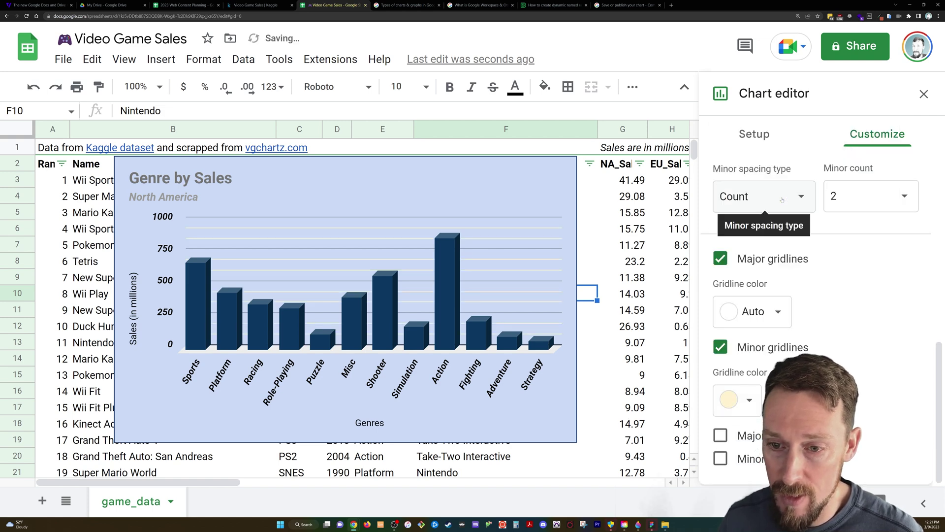
Colour the major gridlines pink, leaving the vertical axis without tick marks.
left_click(758, 314)
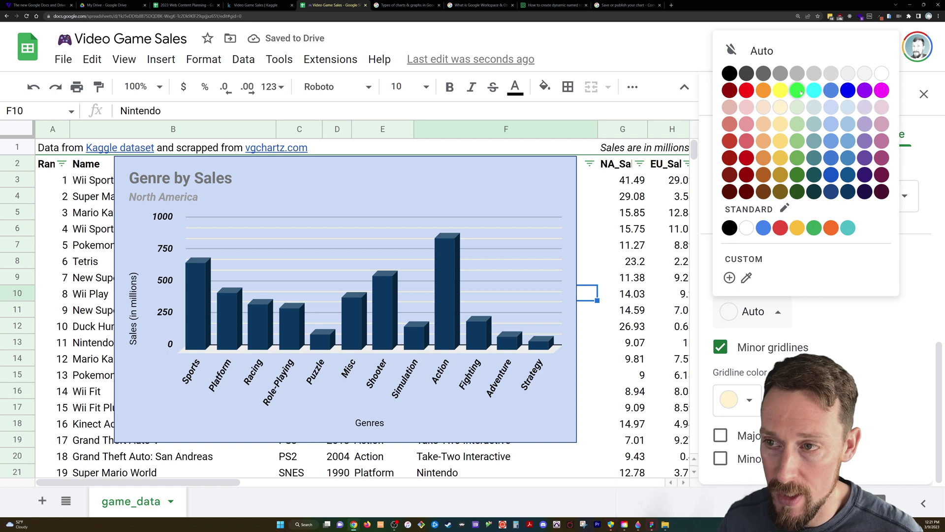
left_click(749, 131)
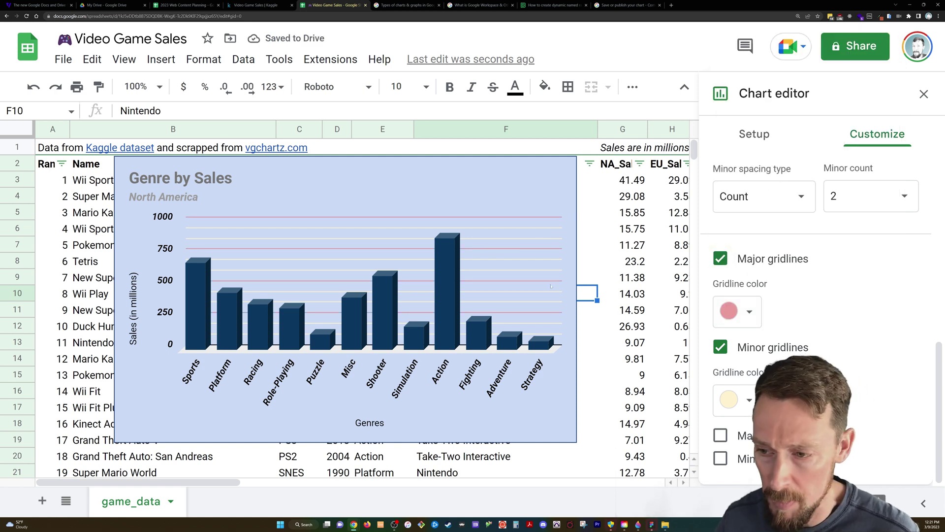
left_click(720, 436)
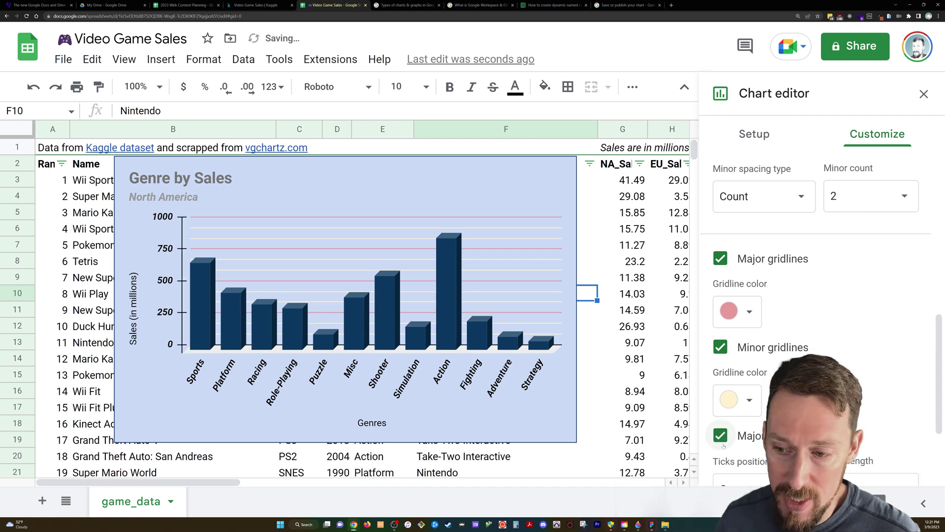
scroll(722, 443, "down", 1)
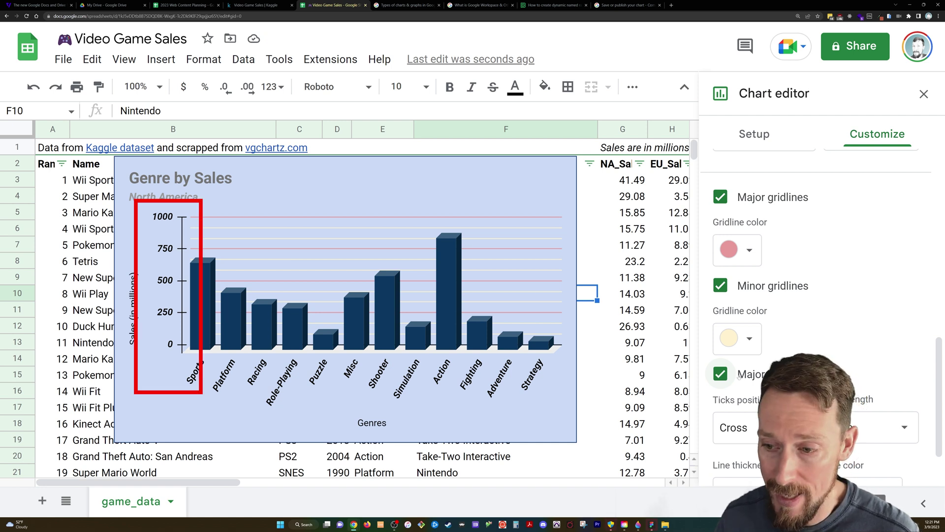
left_click(720, 374)
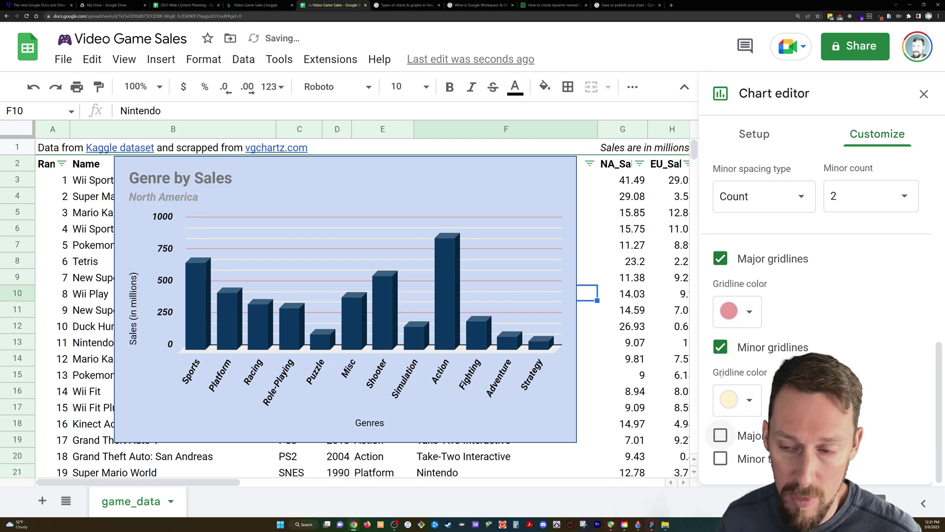
scroll(889, 244, "up", 4)
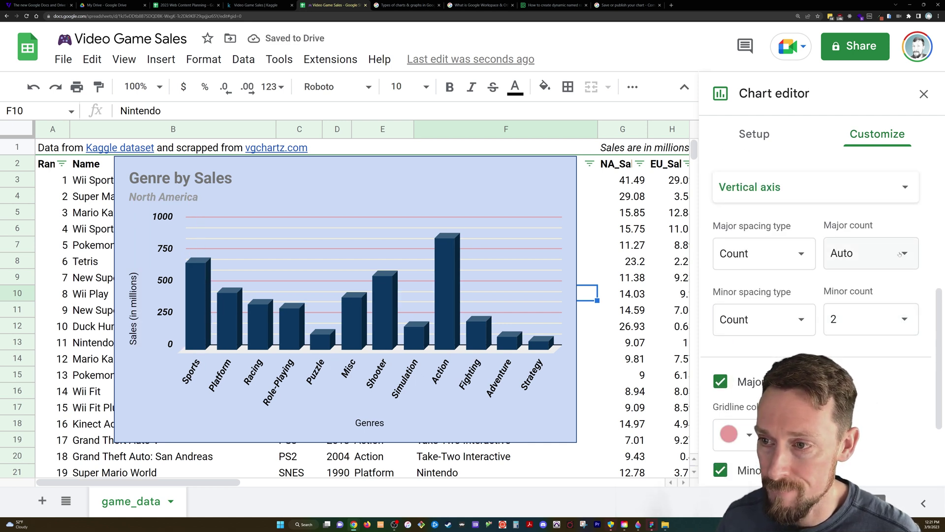
left_click(786, 205)
scroll(783, 217, "up", 3)
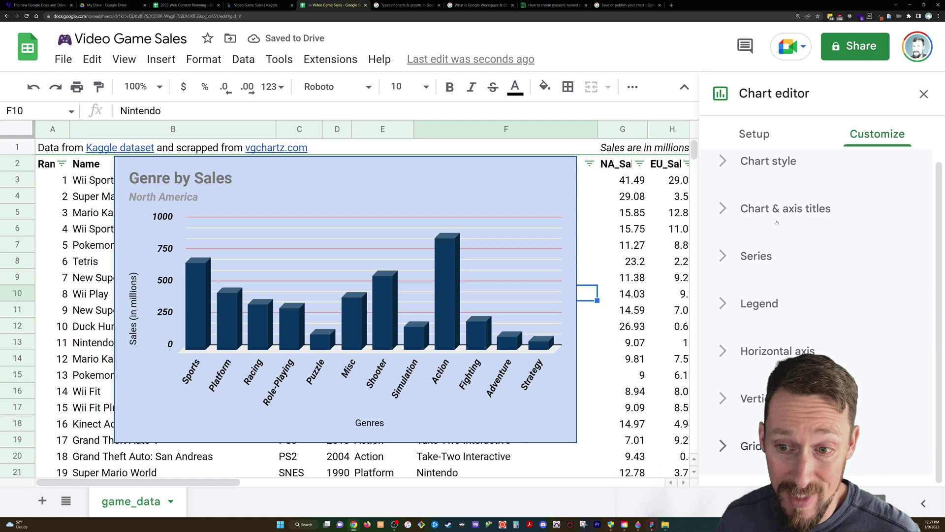
Close the Chart editor, nudge the genre chart, and move it onto its own sheet.
left_click(924, 94)
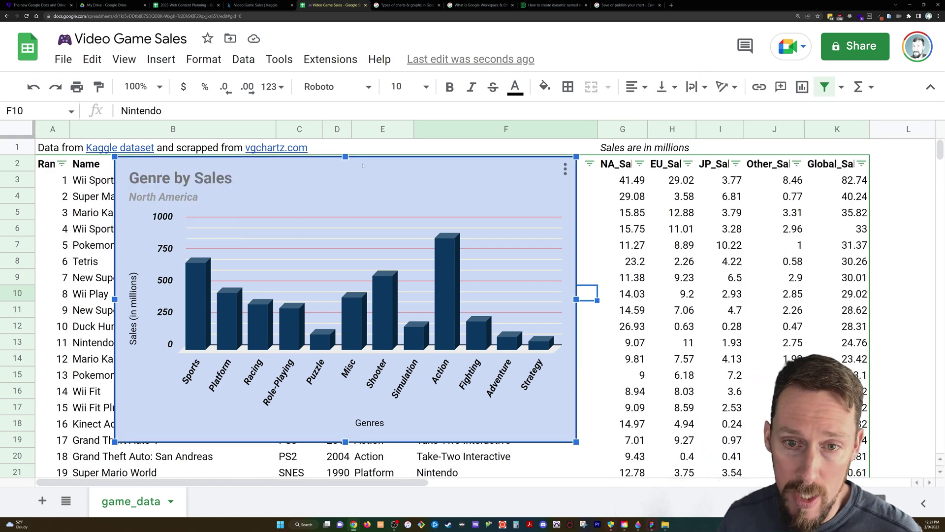
left_click_drag(376, 170, 500, 187)
left_click(695, 187)
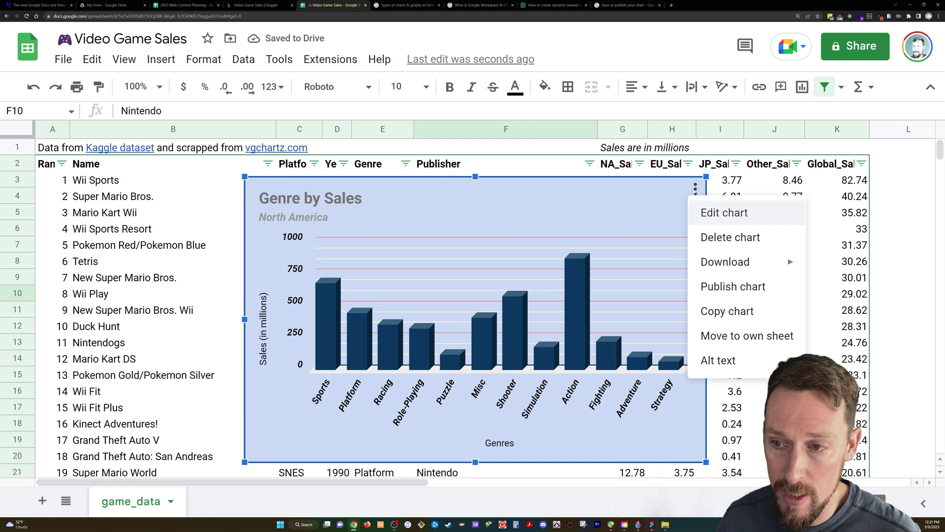
right_click(668, 190)
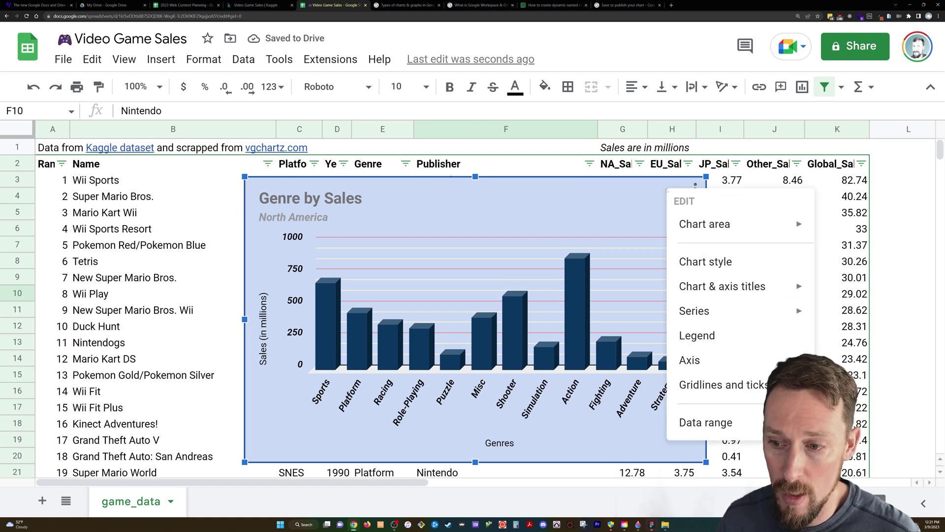
left_click(638, 192)
left_click(696, 188)
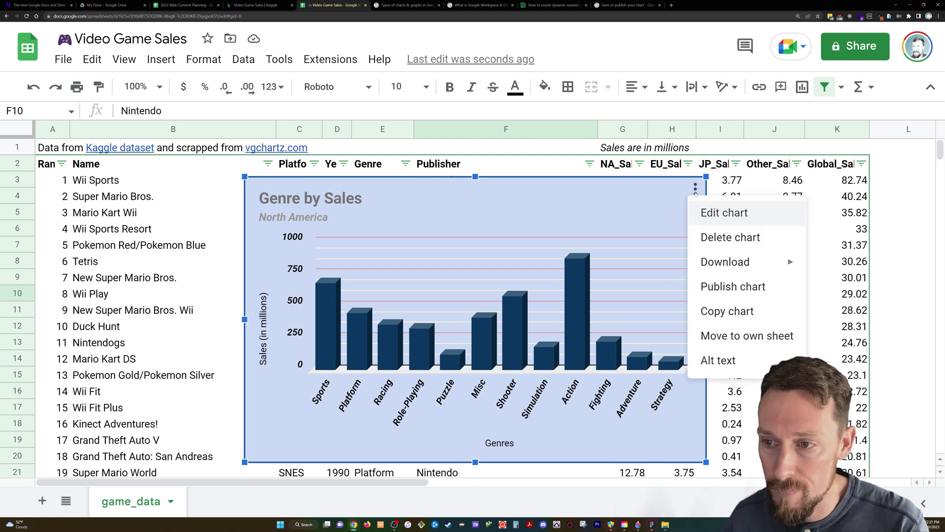
left_click(752, 337)
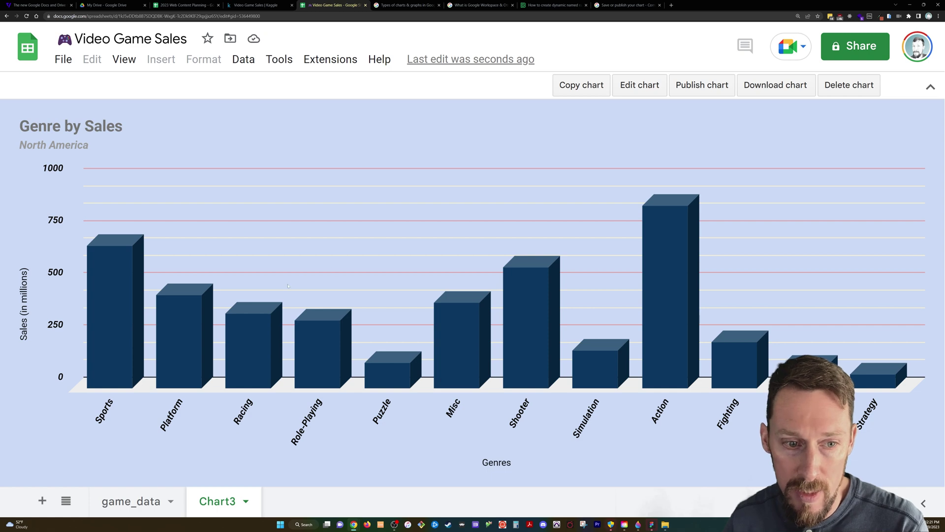
Rename the Chart3 tab to NA_sales_by_genre and return to the game_data sheet.
left_click(143, 510)
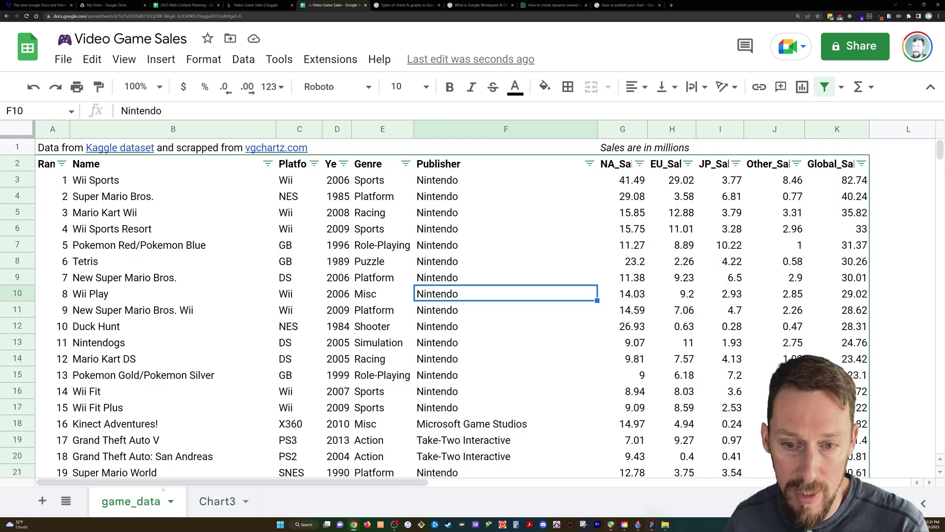
left_click(217, 501)
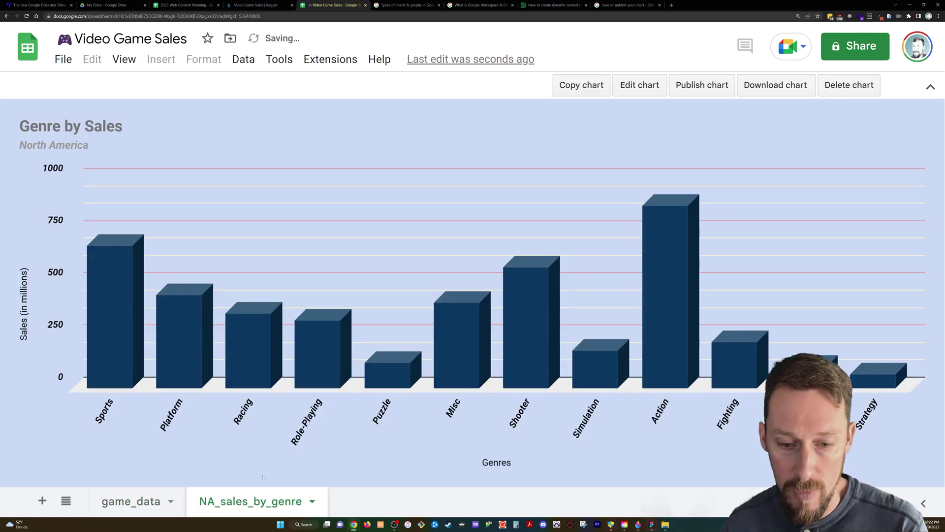
left_click(131, 501)
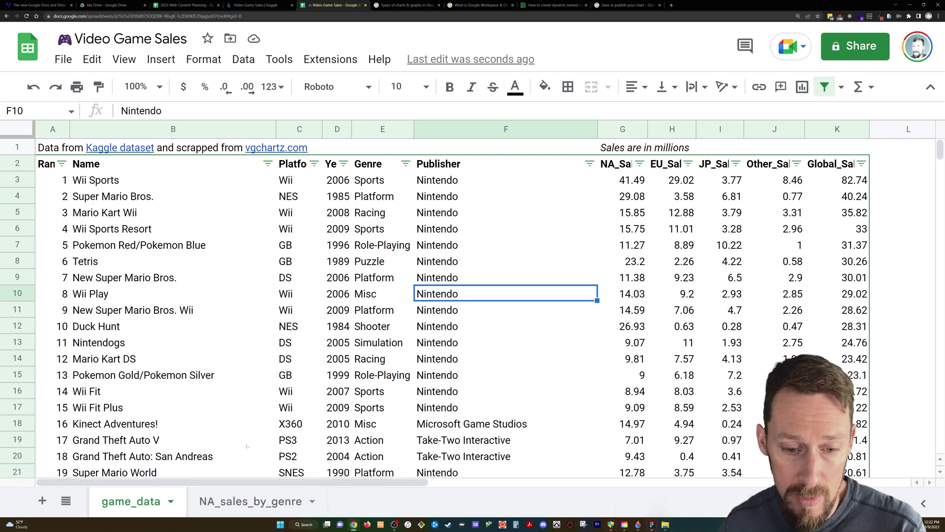
left_click(162, 59)
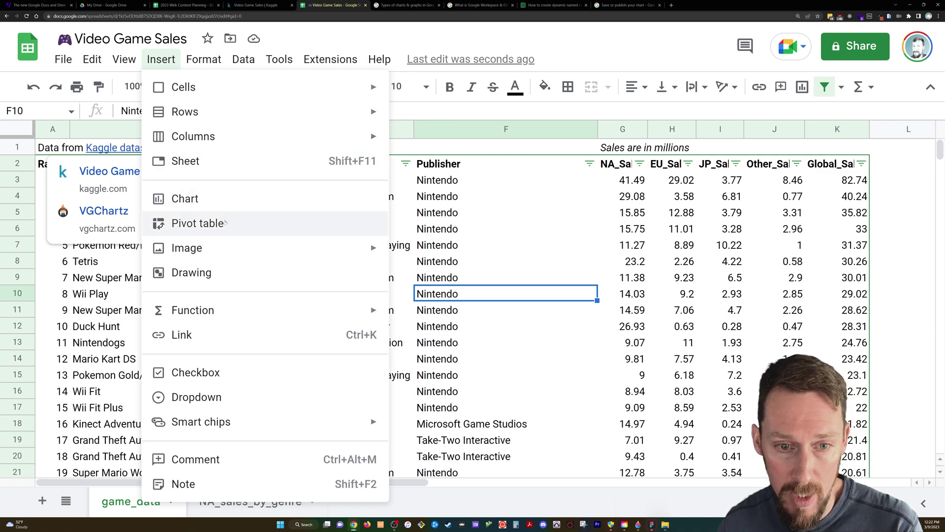
Insert a 3D pie chart using the data range A2:K16602.
left_click(225, 200)
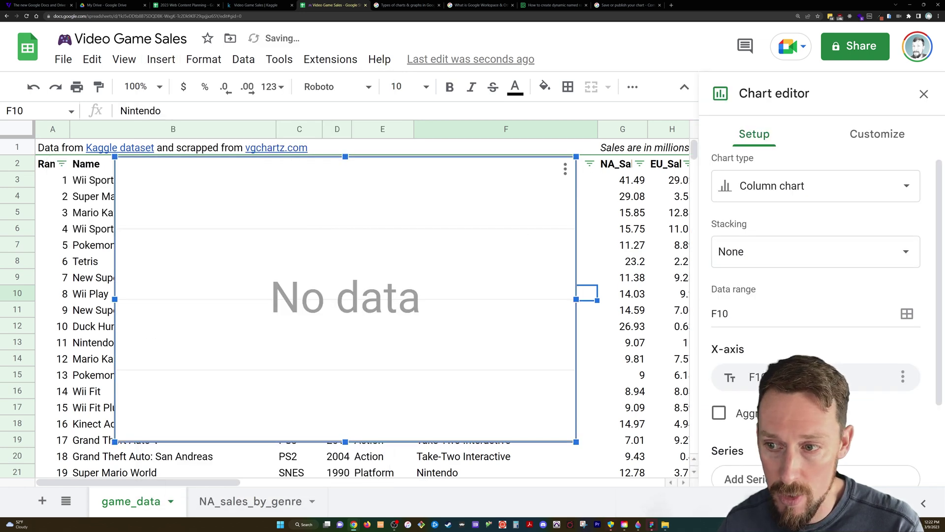
left_click(738, 314)
type("A2:K16602")
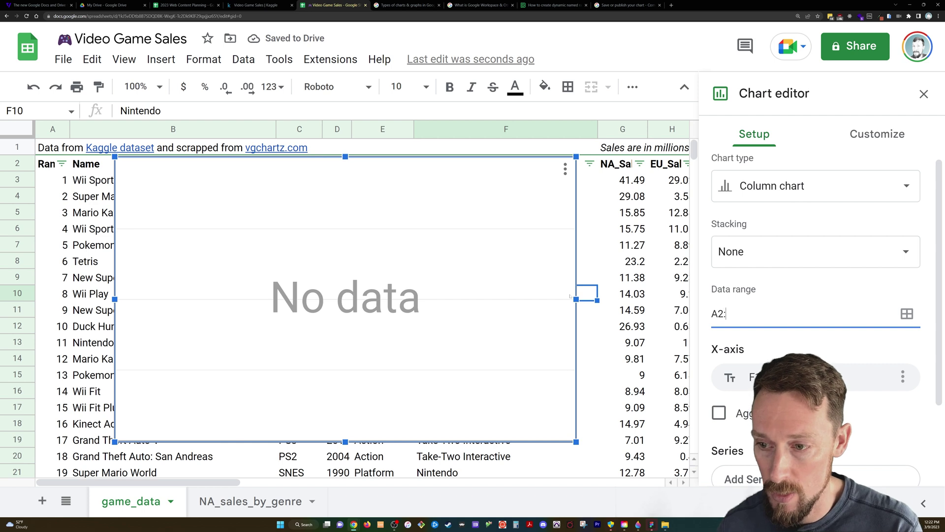
key("Return")
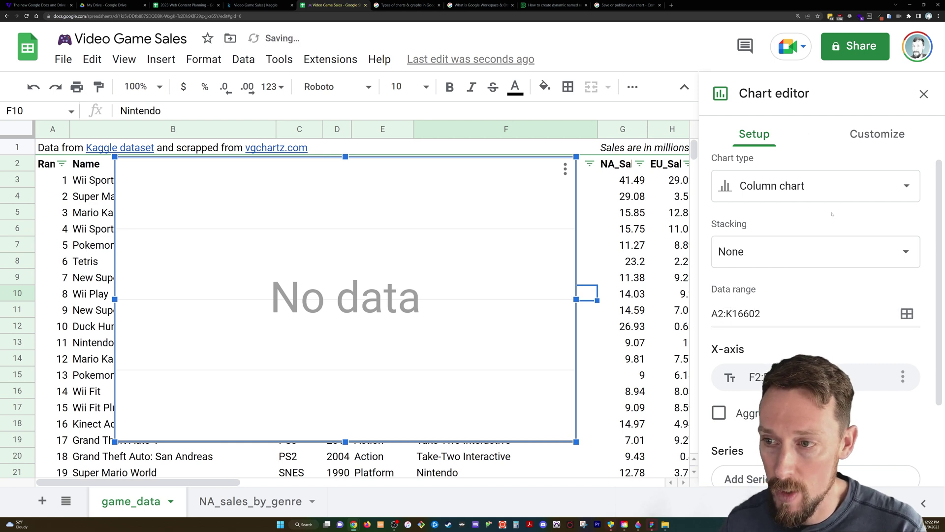
left_click(831, 193)
scroll(881, 315, "down", 3)
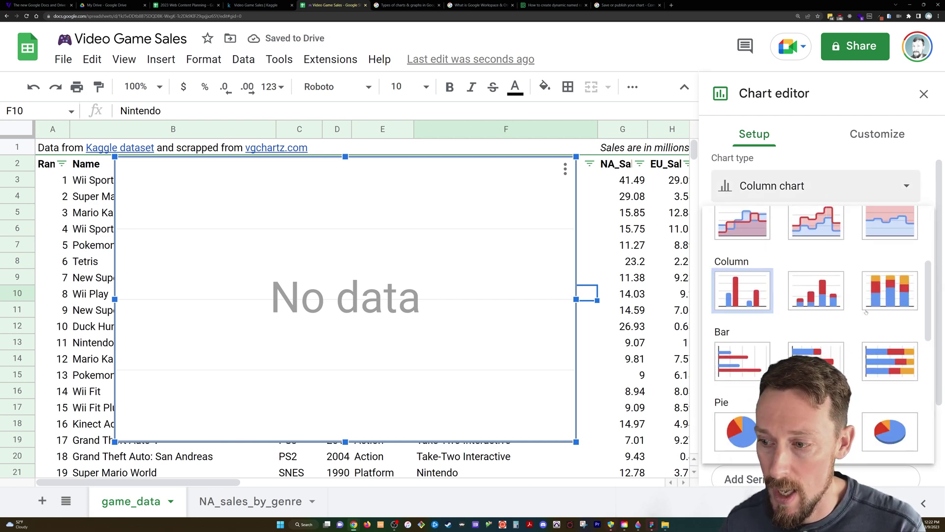
left_click(899, 430)
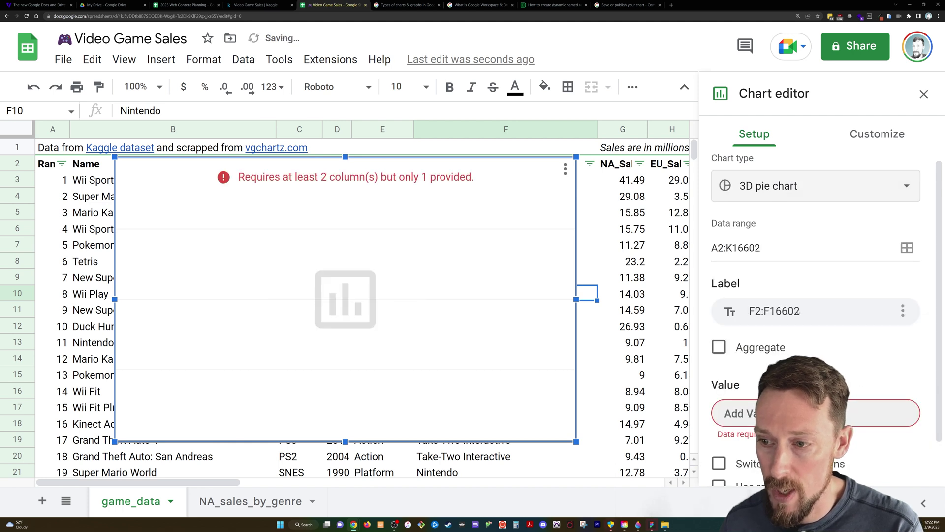
Set the pie's label column to Platform and its values to Global_Sales.
left_click(903, 310)
left_click(894, 353)
left_click(886, 322)
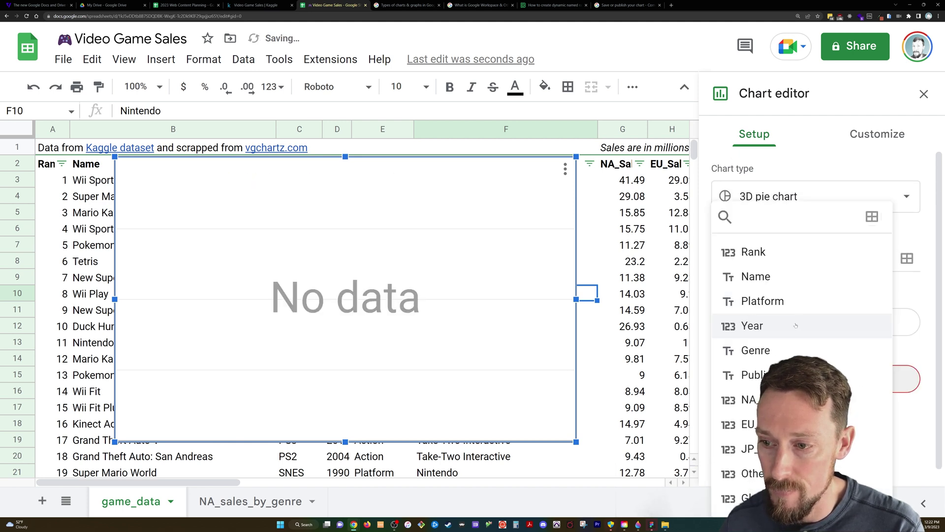
left_click(919, 294)
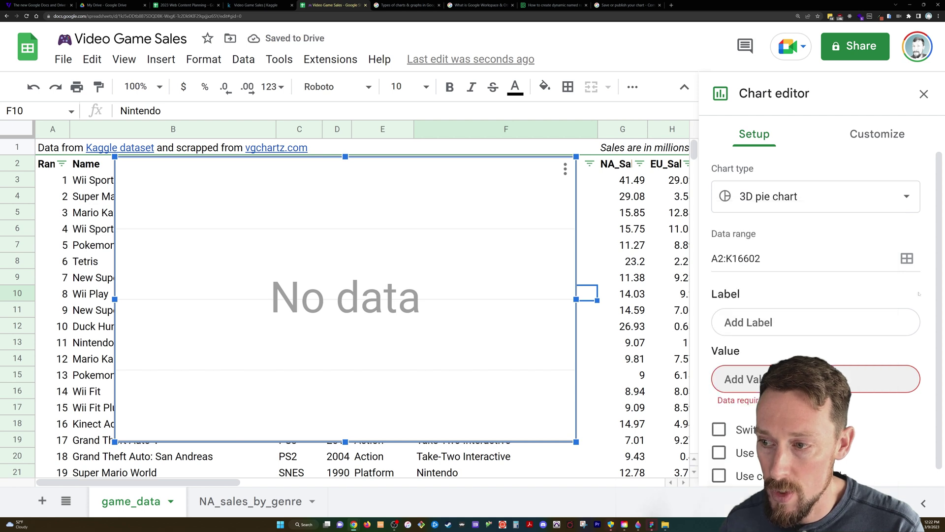
left_click(786, 323)
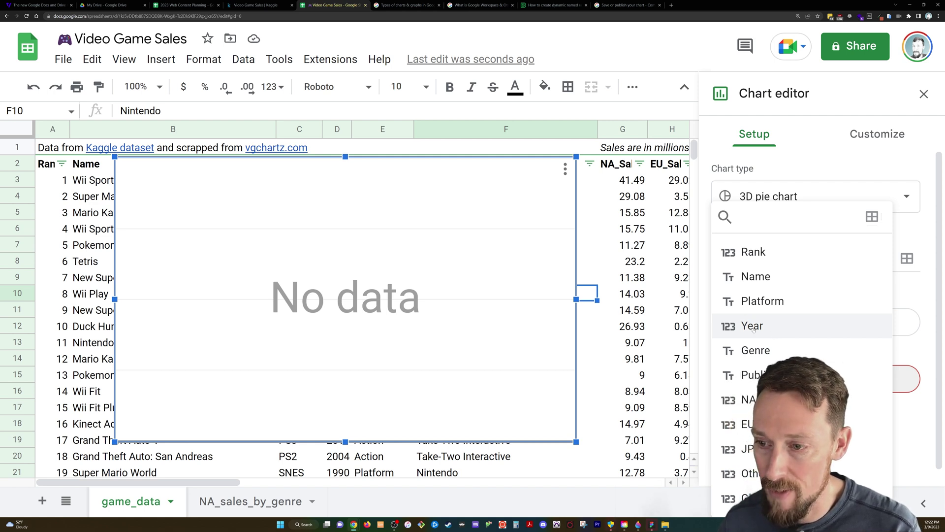
left_click(760, 300)
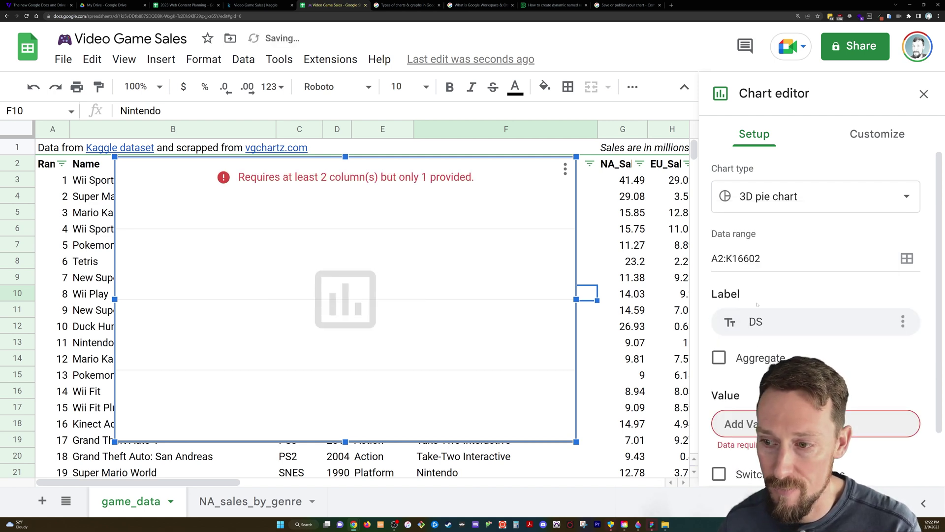
left_click(803, 424)
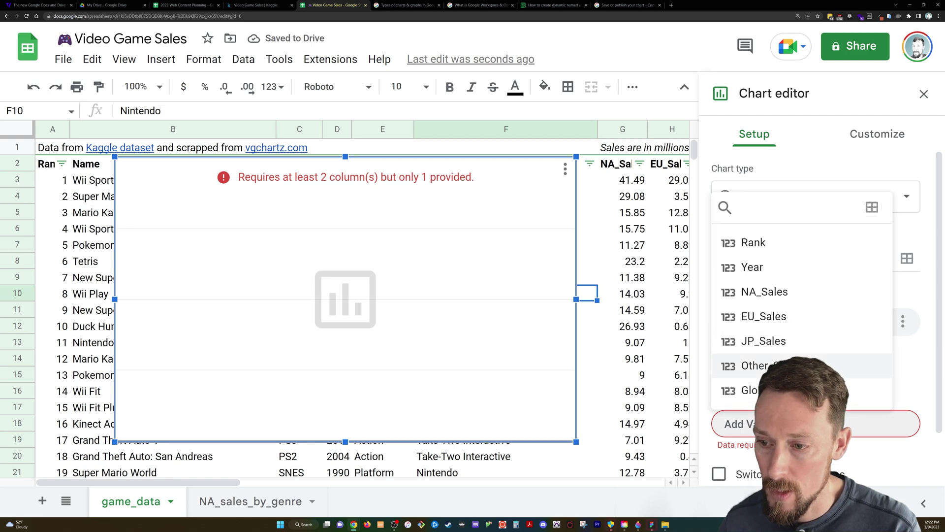
left_click(812, 390)
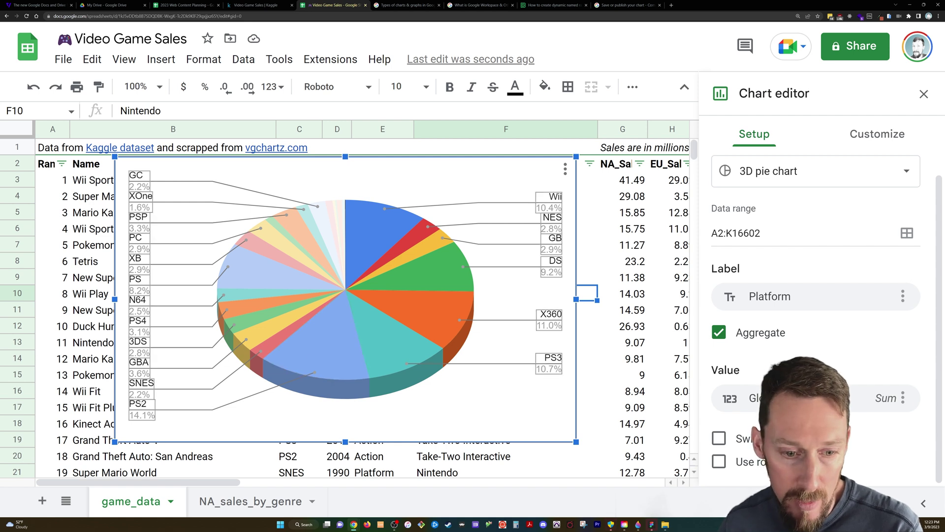
Set the platform pie chart's background colour to gold.
left_click(142, 405)
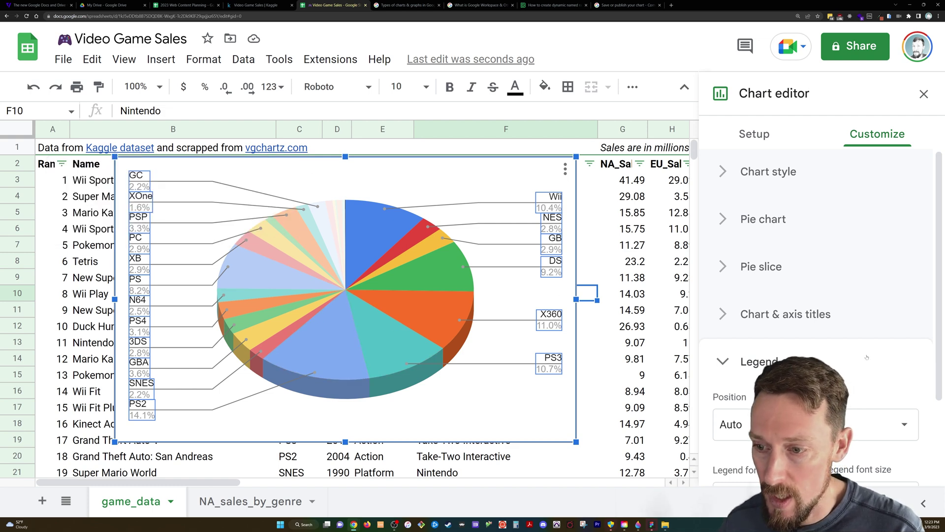
left_click(751, 175)
left_click(749, 244)
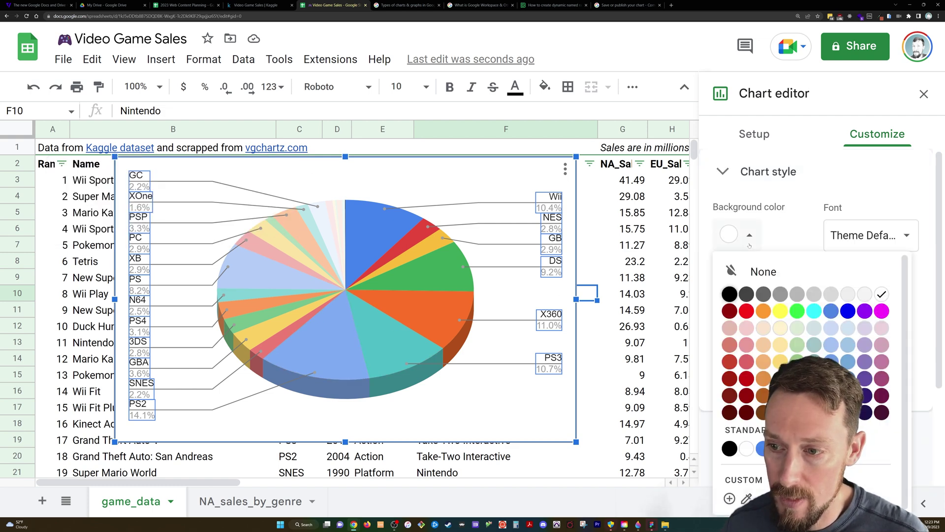
left_click(816, 294)
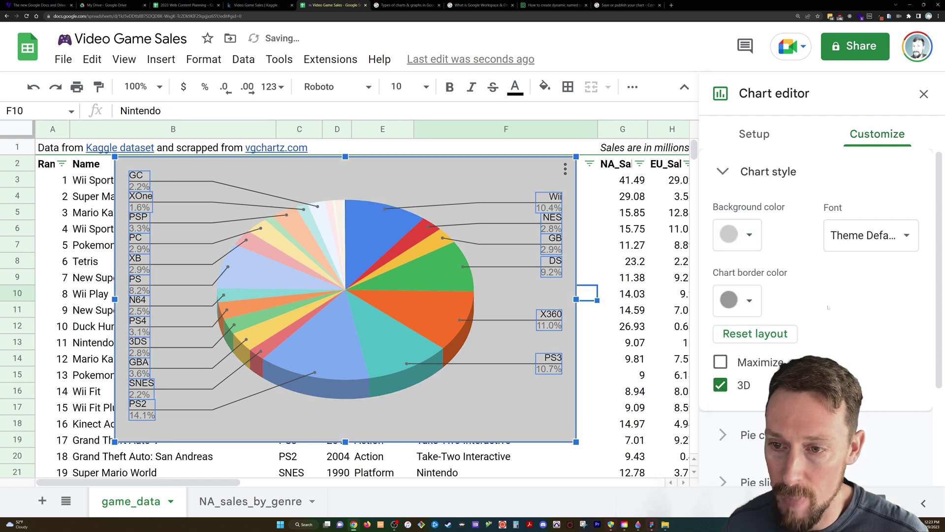
left_click(749, 234)
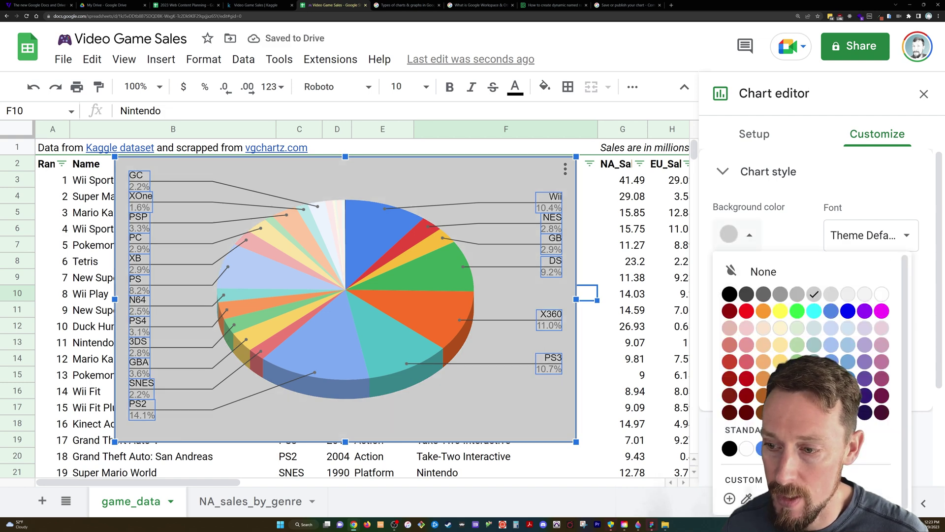
left_click(783, 384)
Give the chart a magenta border, leaving Maximize off.
left_click(738, 301)
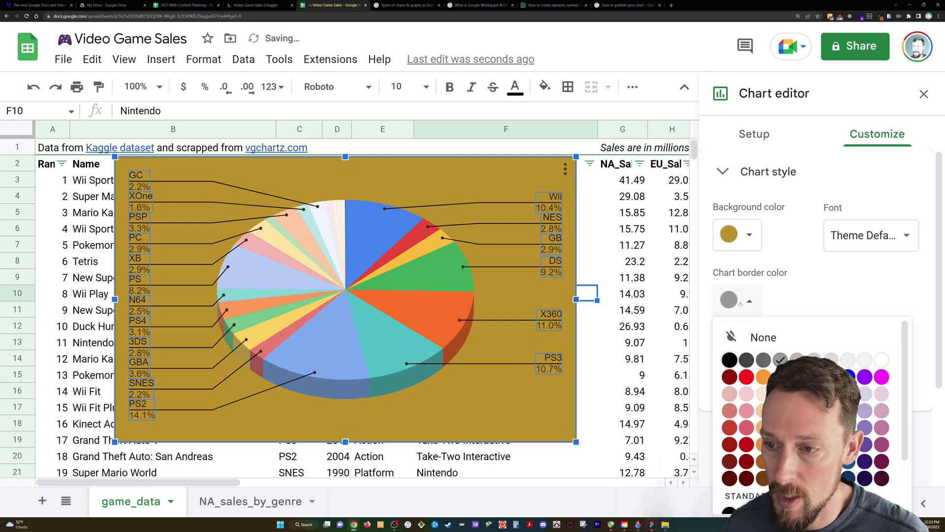
left_click(881, 377)
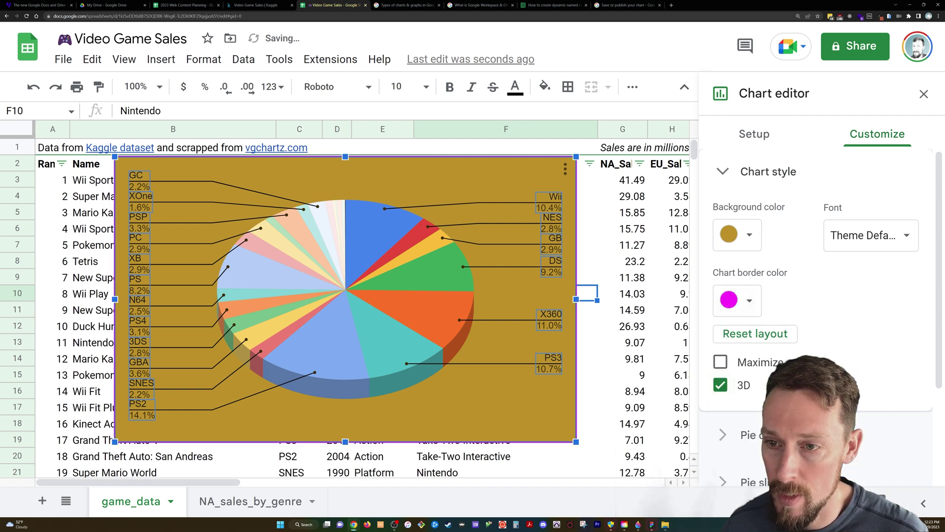
left_click(720, 363)
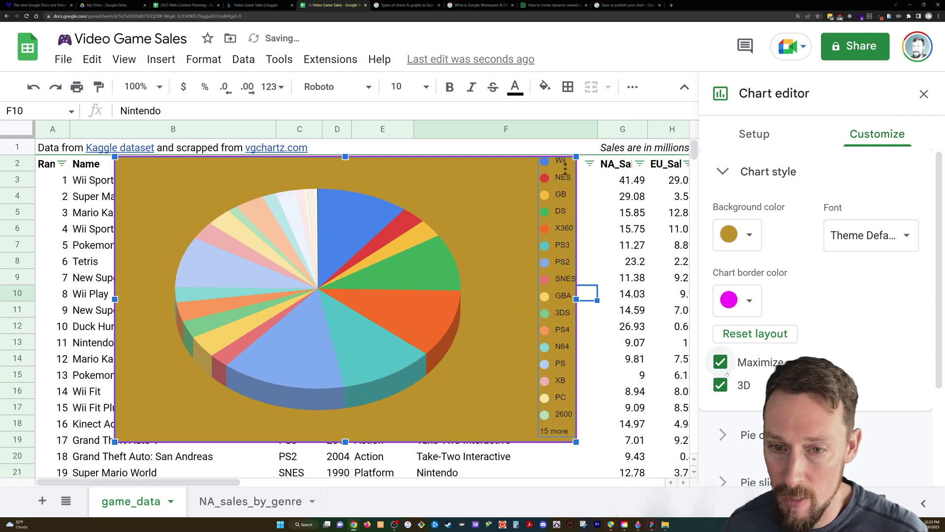
left_click(719, 363)
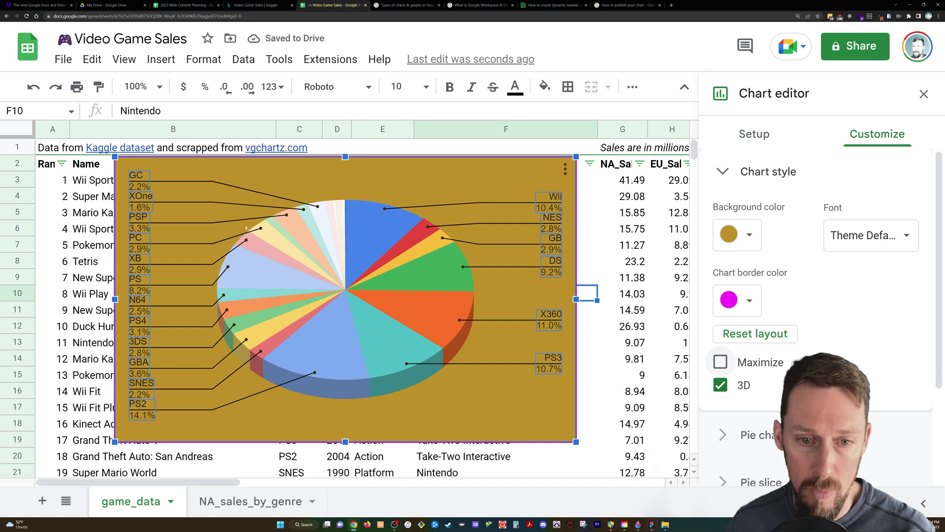
Try a donut hole on the pie at 50%, then 25%.
left_click(758, 171)
left_click(753, 217)
left_click(754, 190)
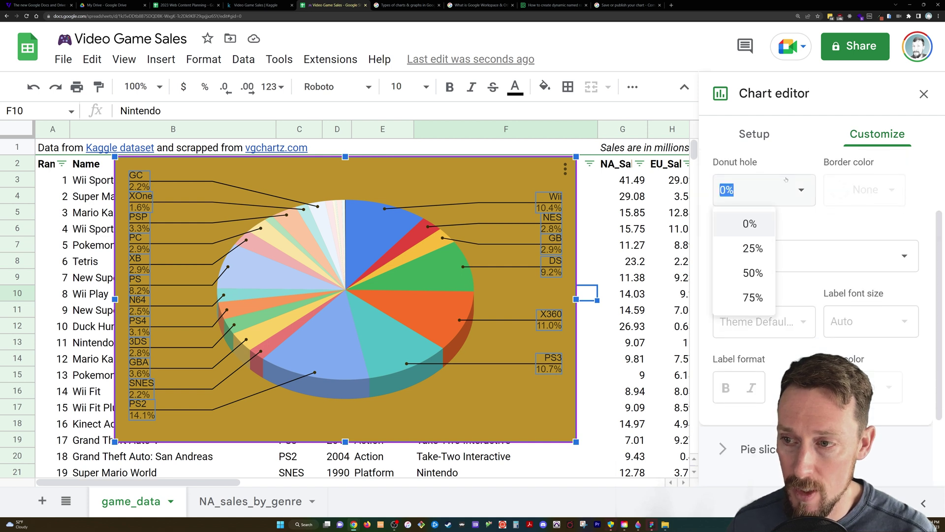
left_click(752, 273)
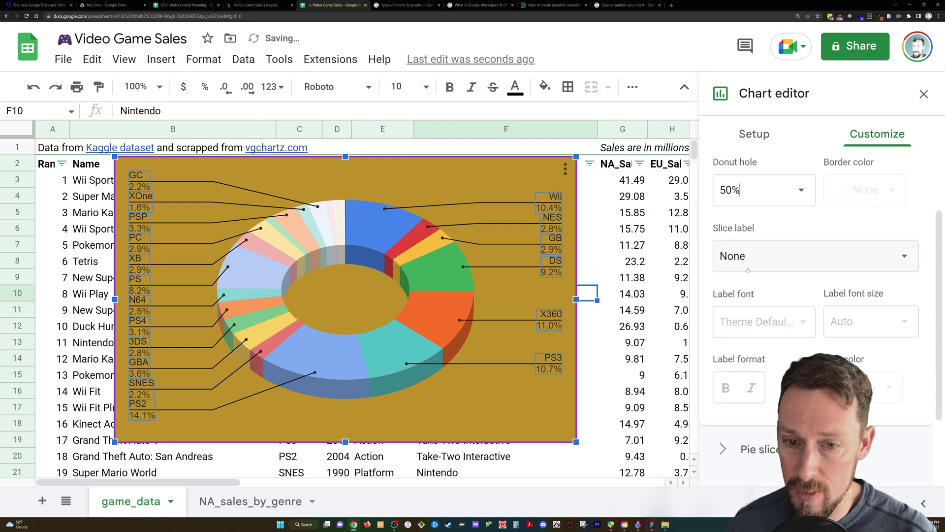
left_click(795, 190)
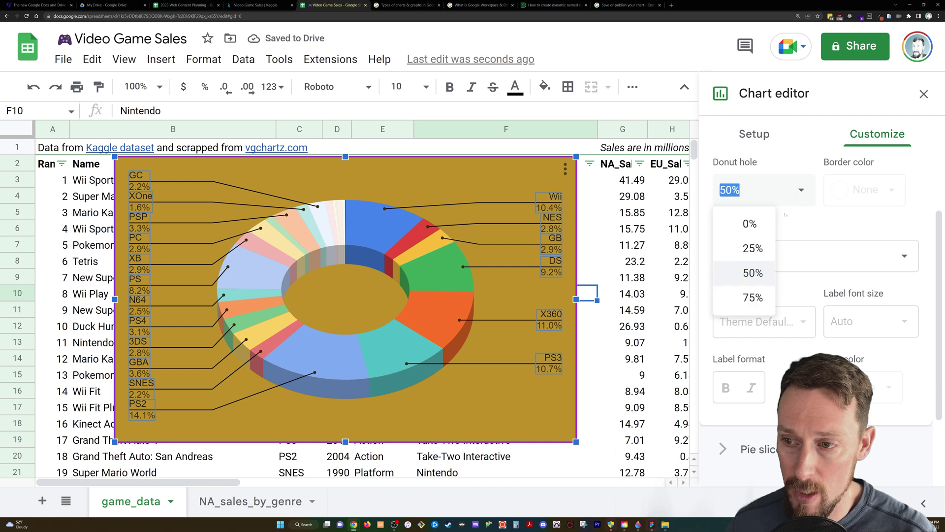
key("Up")
key("Return")
Remove the donut hole and label each slice with its platform name.
left_click(796, 189)
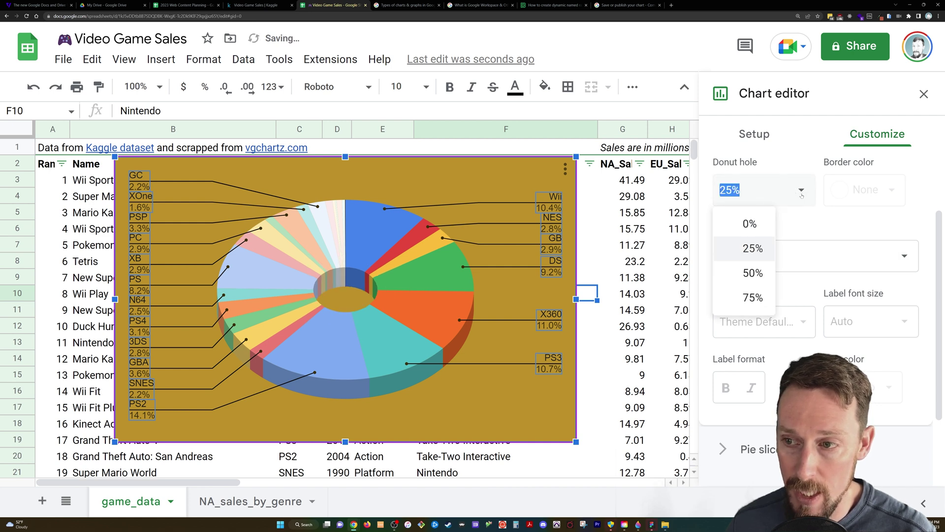
key("Up")
key("Return")
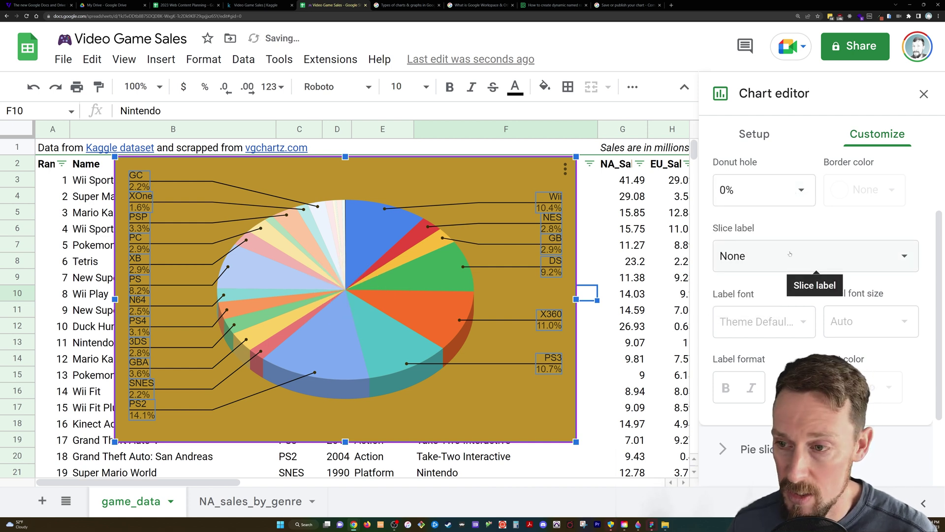
left_click(787, 253)
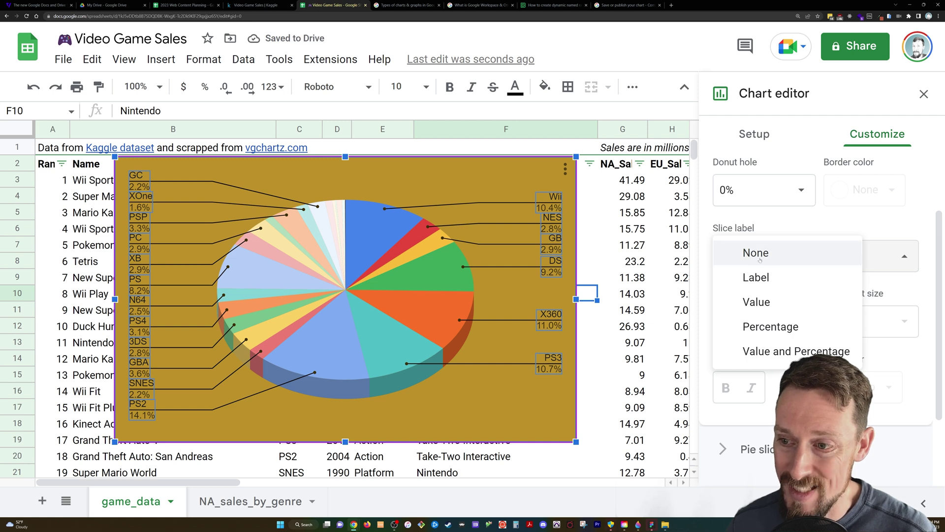
left_click(775, 278)
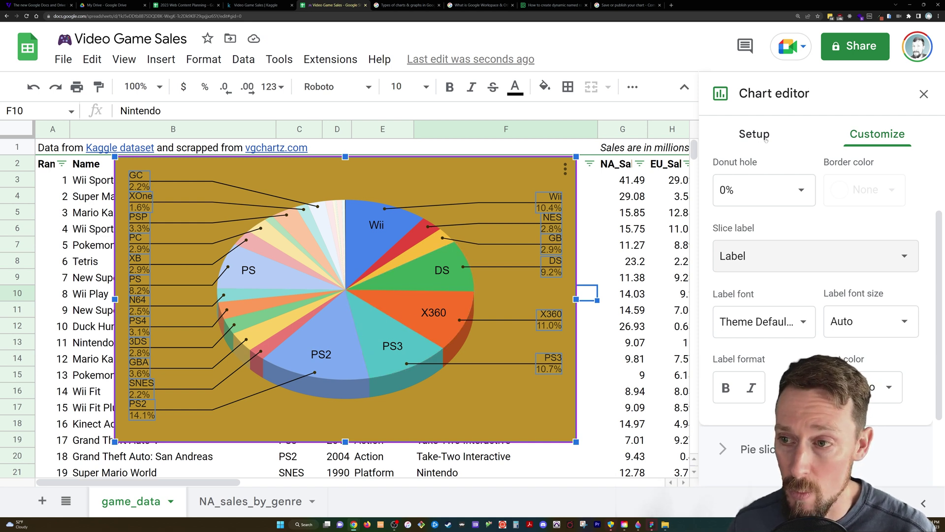
Colour the PS2 slice yellow and pull it 25% out from the centre.
left_click(758, 449)
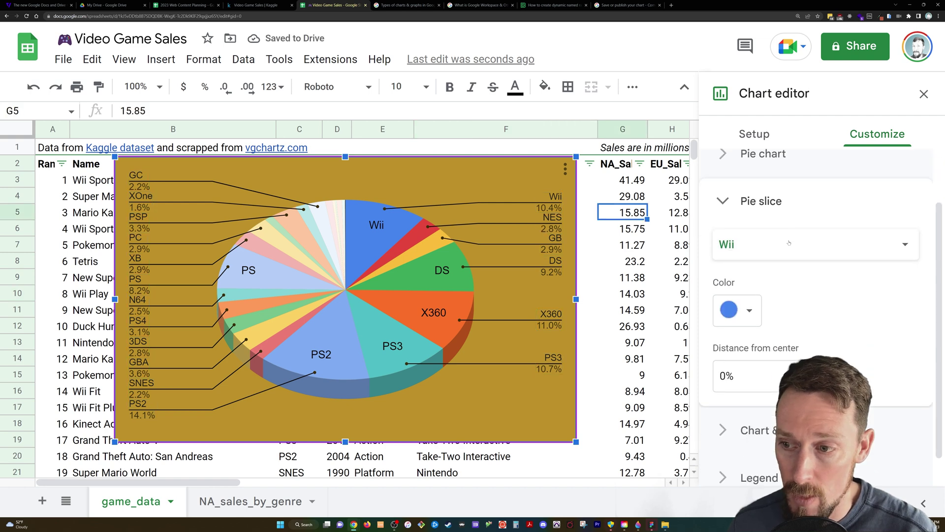
left_click(758, 212)
scroll(752, 269, "down", 3)
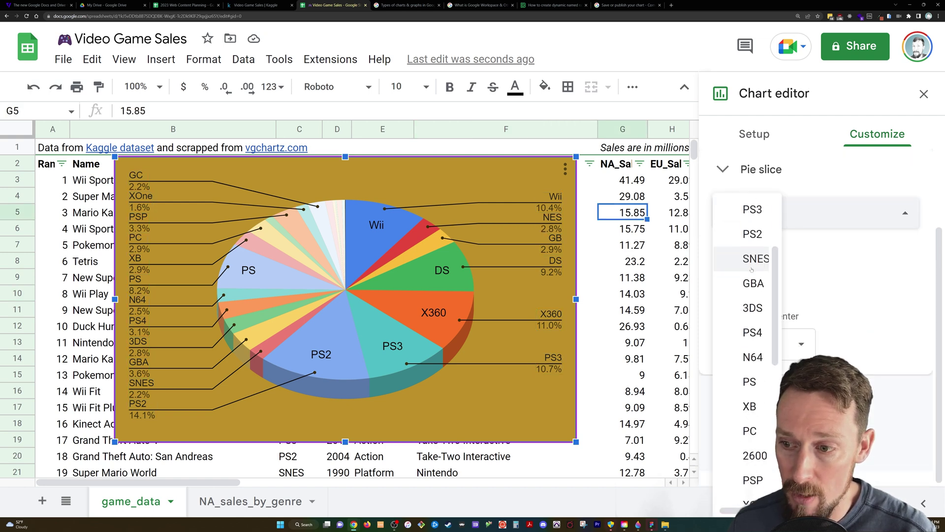
left_click(752, 234)
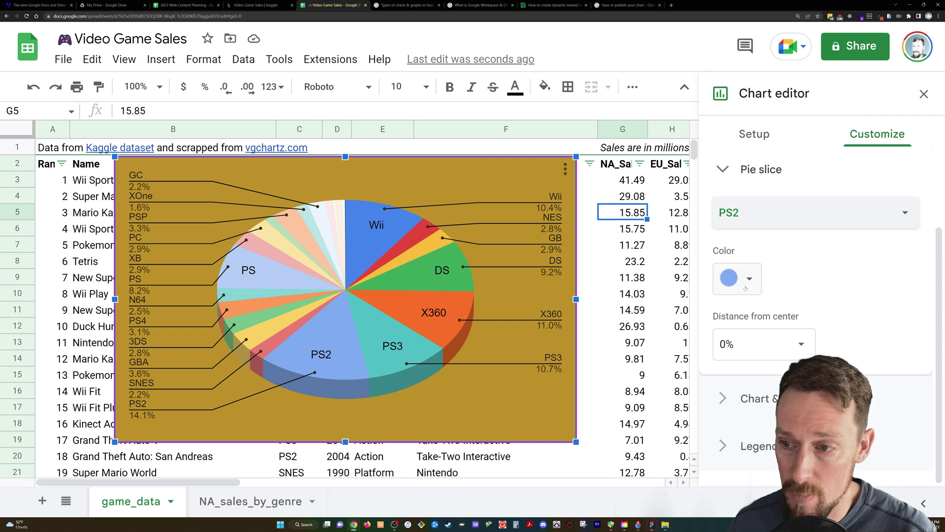
left_click(745, 283)
left_click(746, 355)
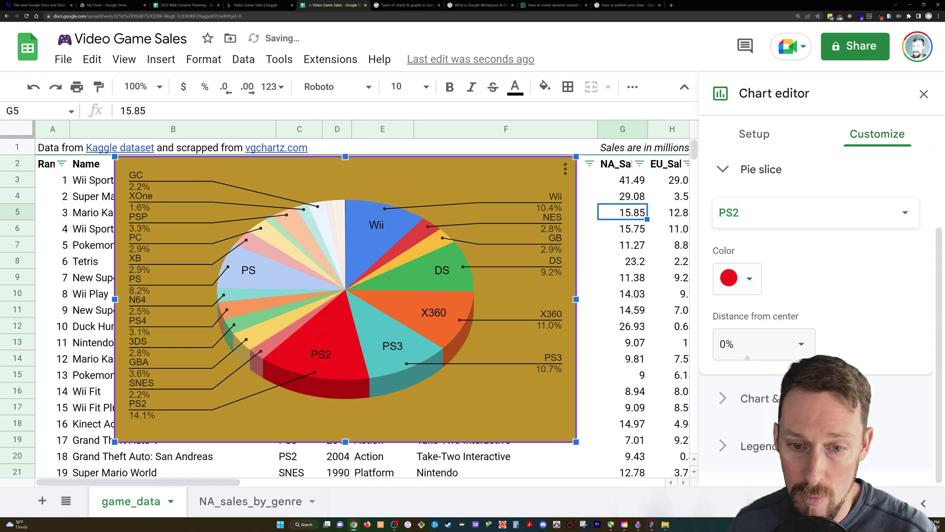
left_click(741, 284)
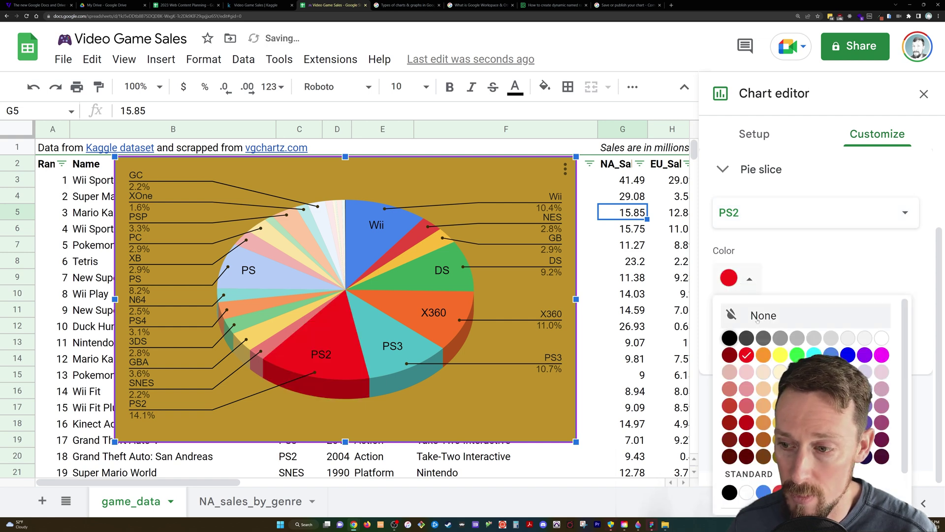
left_click(782, 355)
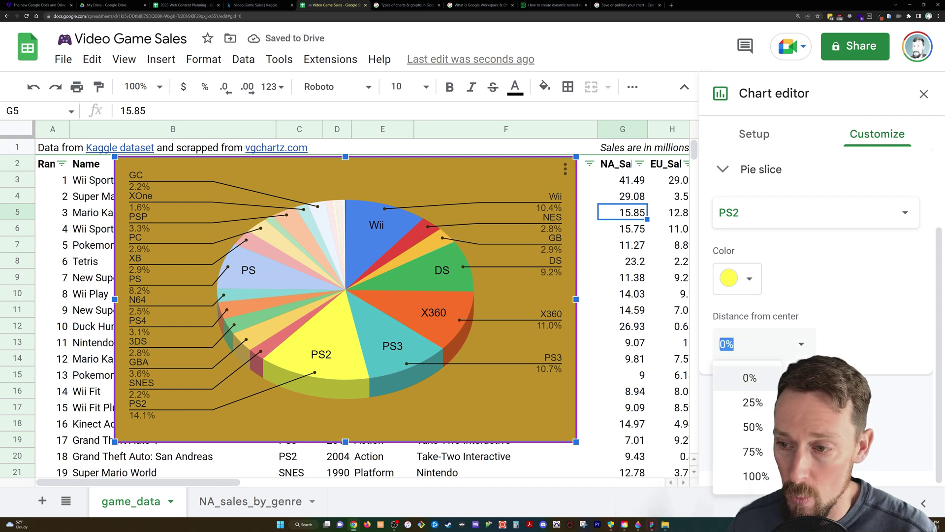
left_click(754, 427)
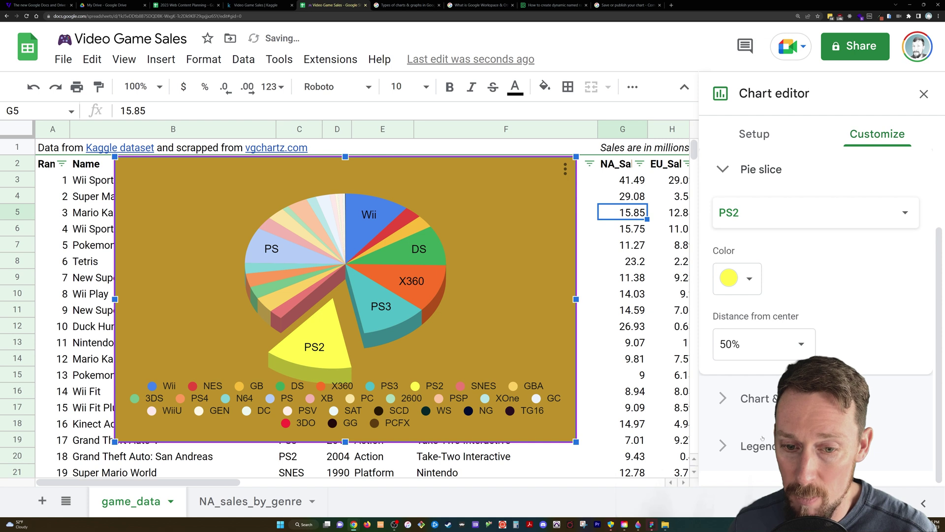
left_click(802, 345)
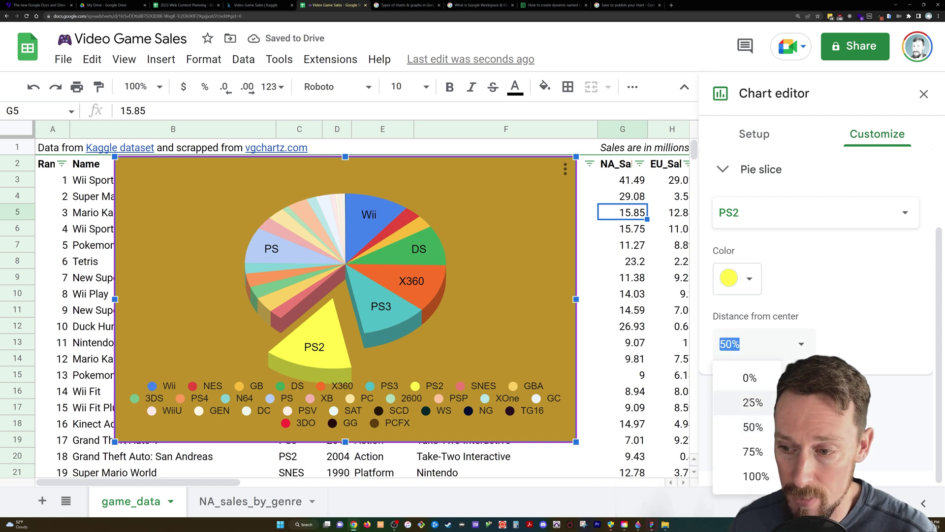
left_click(723, 400)
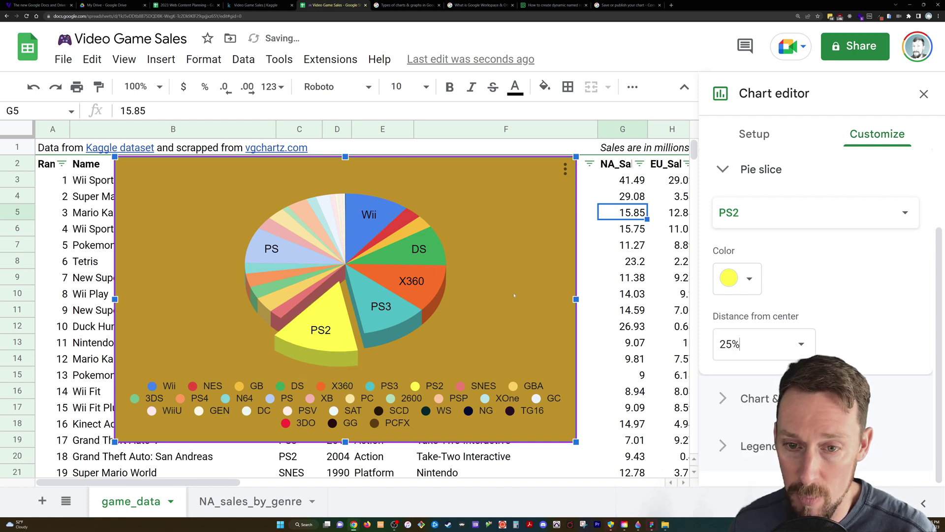
Pull the X360 slice 25% out from the centre.
left_click(729, 215)
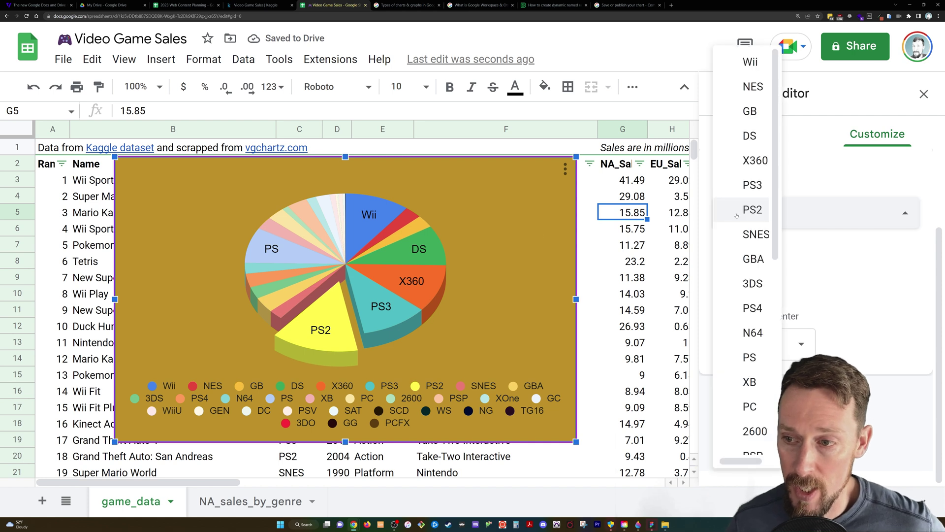
left_click(754, 160)
left_click(801, 344)
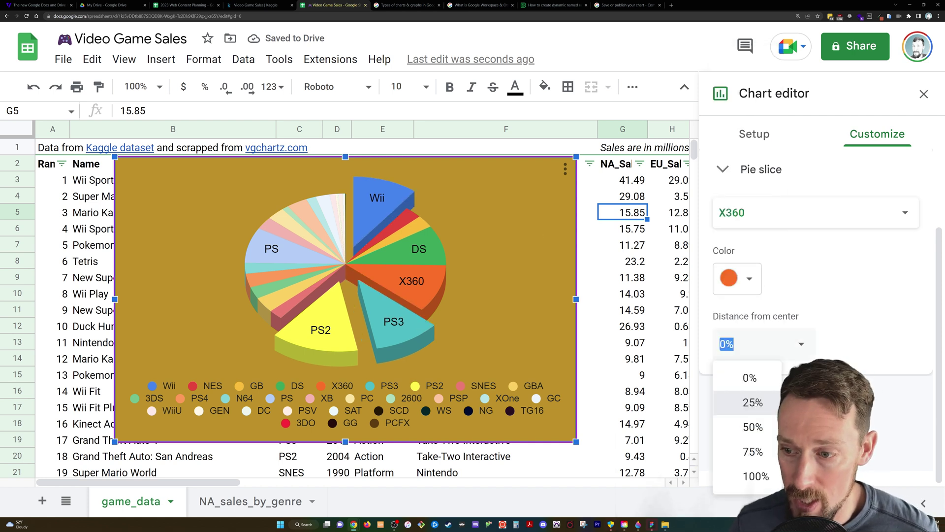
left_click(722, 399)
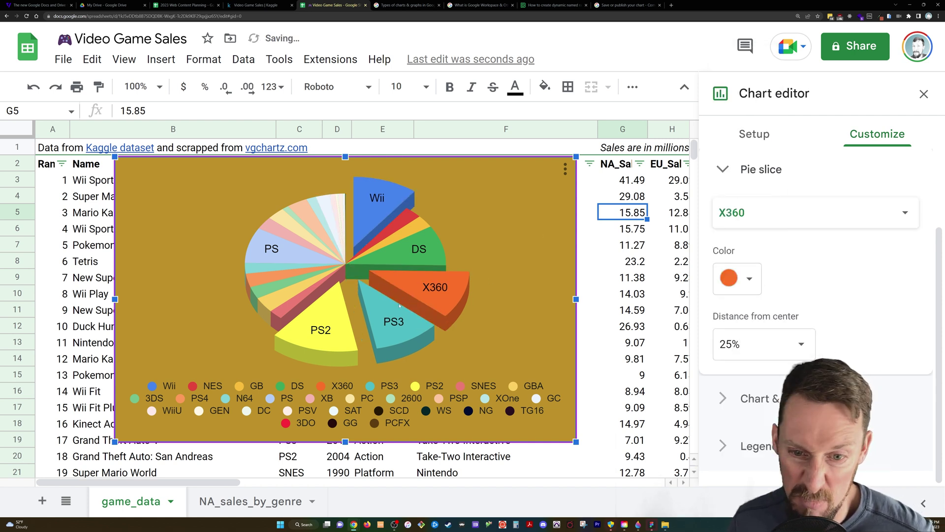
scroll(488, 256, "down", 3)
scroll(464, 219, "up", 3)
left_click(740, 343)
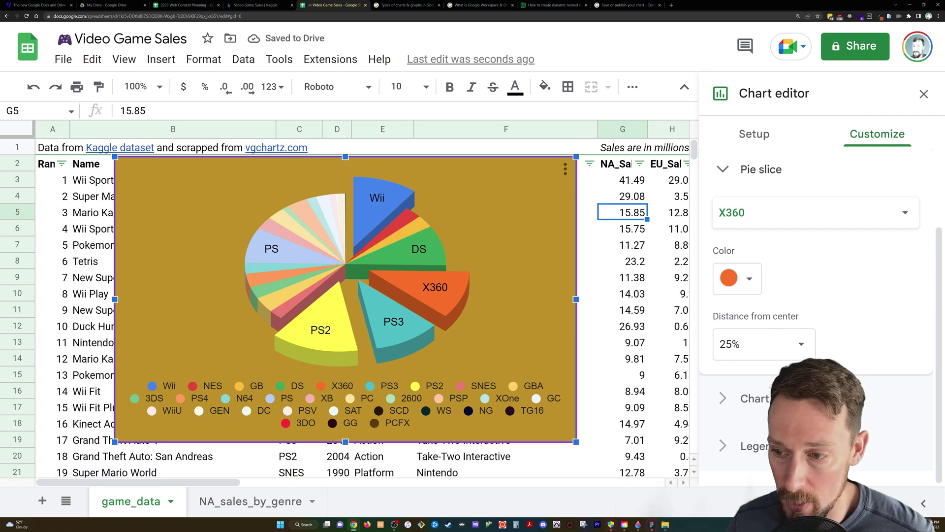
Try the pie legend on the right, left, bottom and top of the chart.
left_click(753, 398)
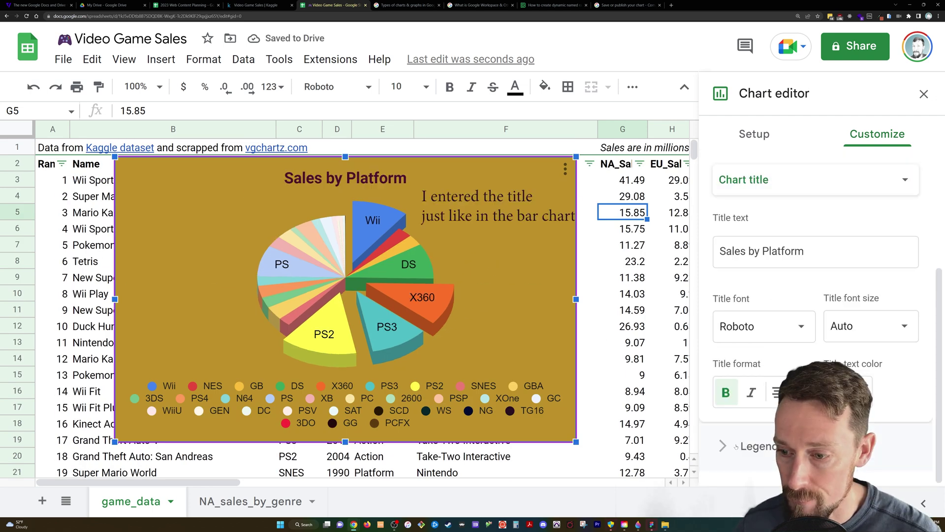
left_click(735, 446)
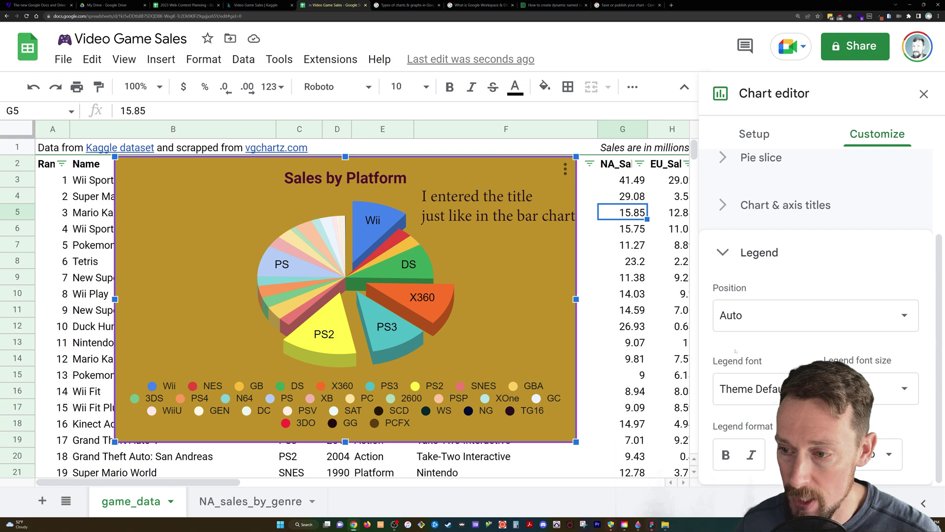
left_click(786, 323)
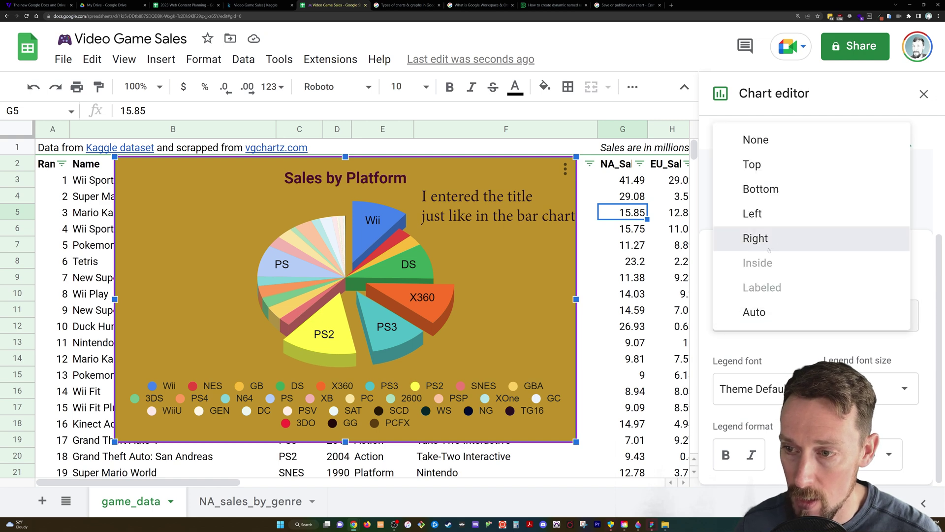
left_click(753, 238)
left_click(761, 308)
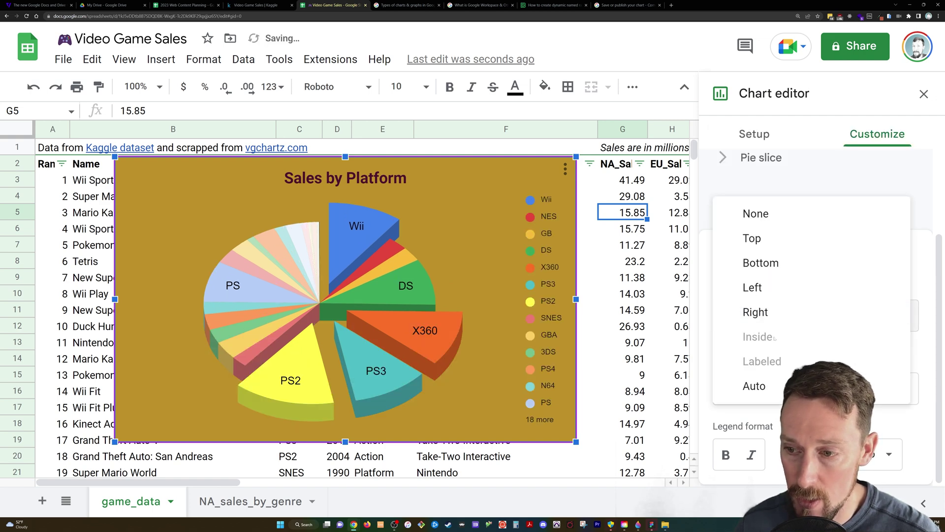
left_click(771, 289)
left_click(793, 321)
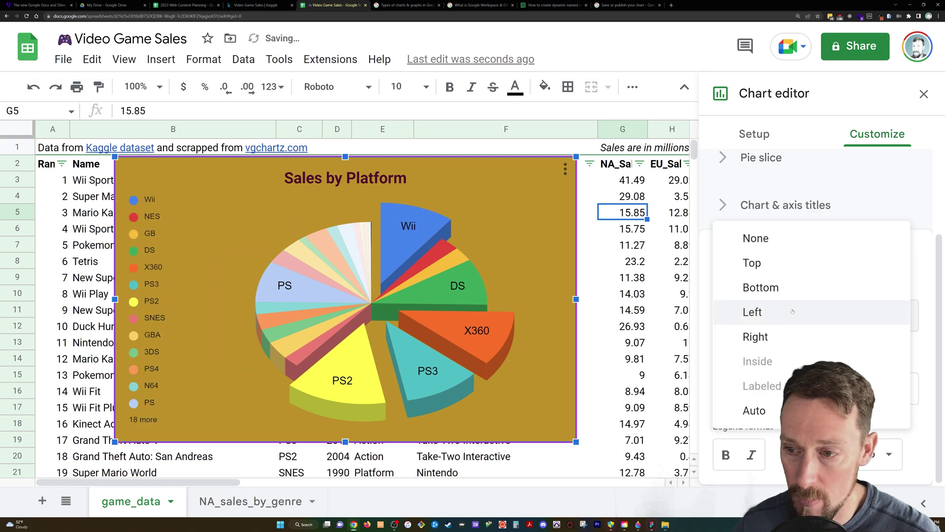
left_click(792, 285)
left_click(790, 315)
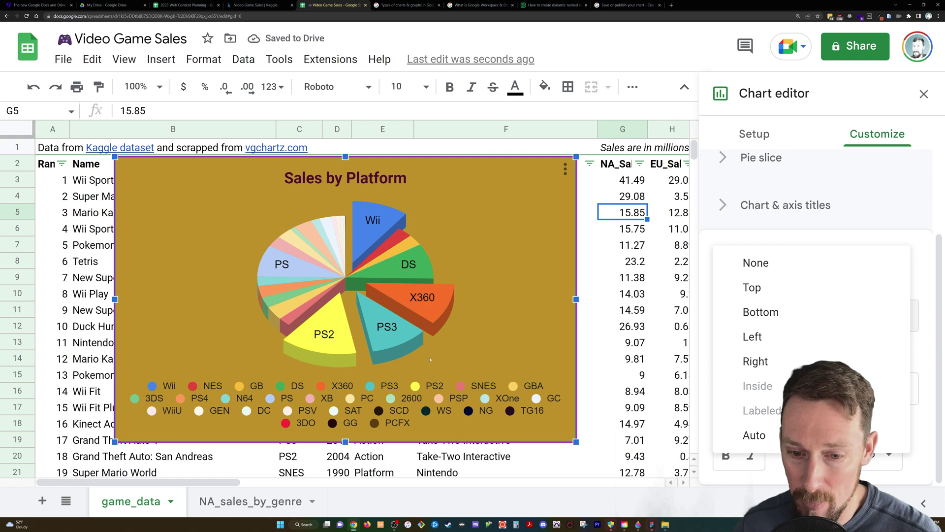
left_click(754, 288)
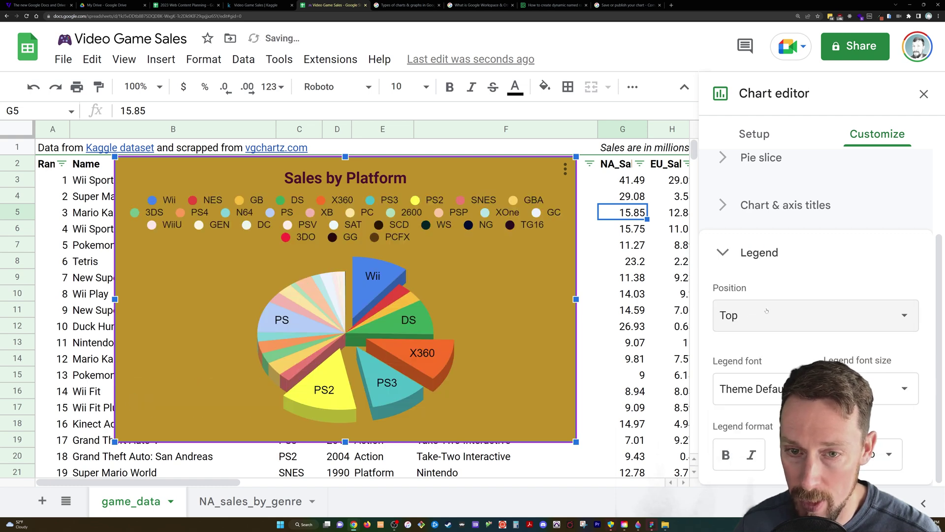
left_click(751, 322)
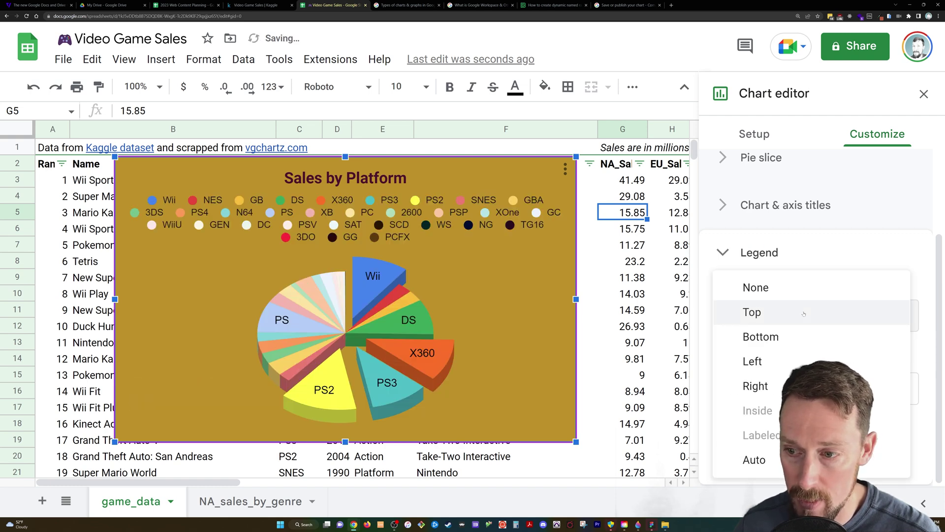
left_click(753, 361)
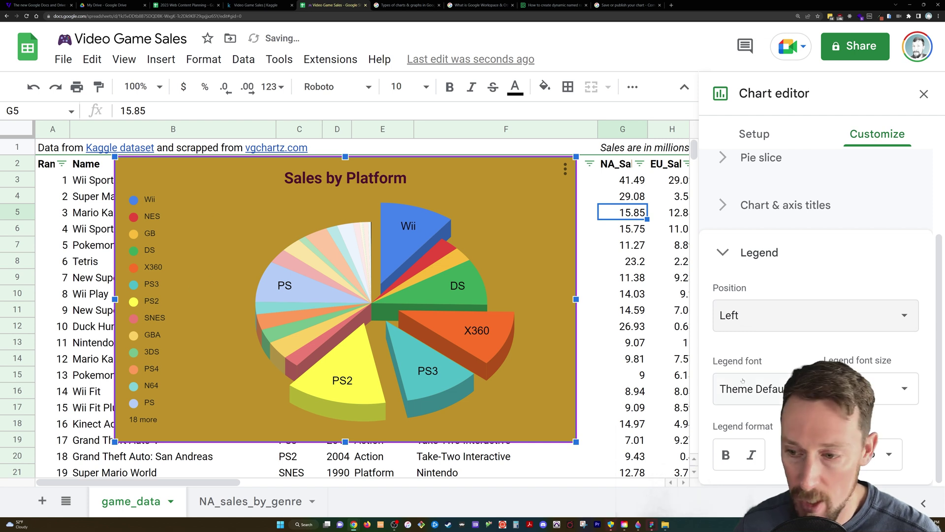
Undo an accidental legend change and set the legend position back to Auto.
mouse_move(120, 148)
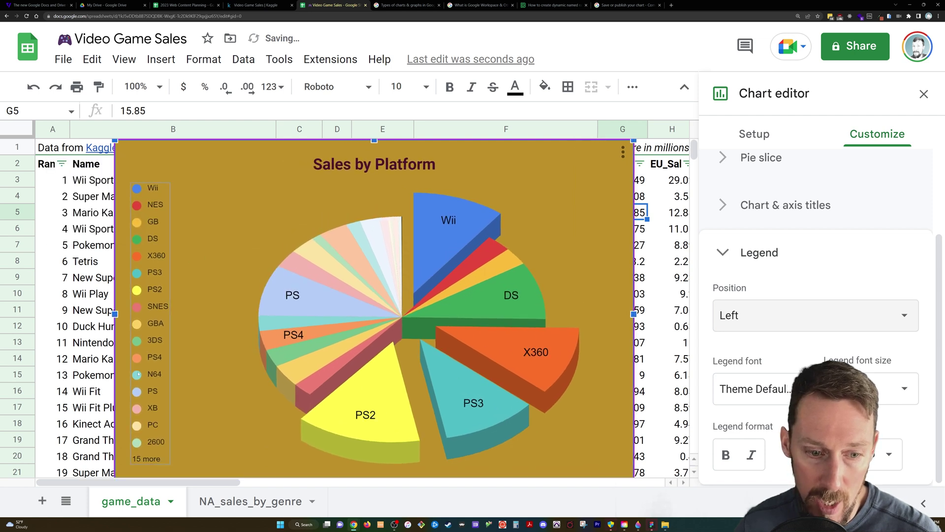
left_click(155, 323)
key("ctrl+z")
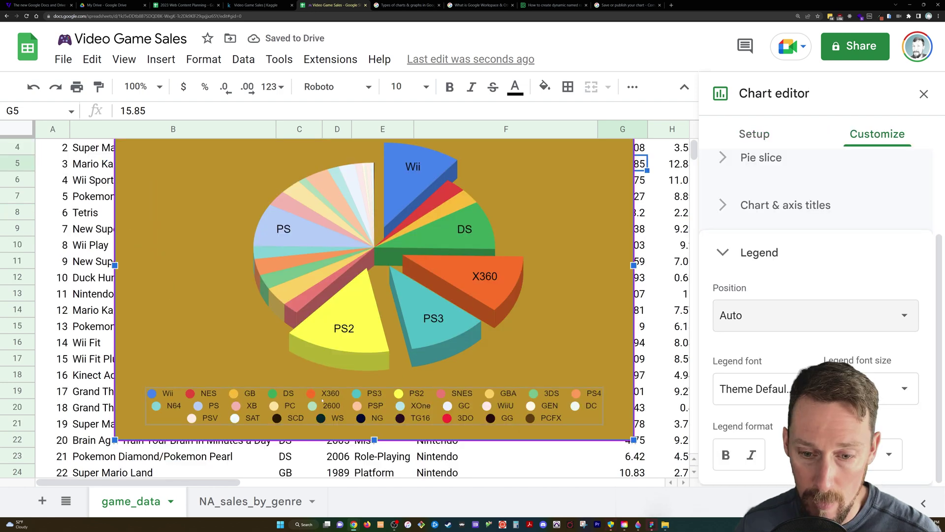
left_click(799, 325)
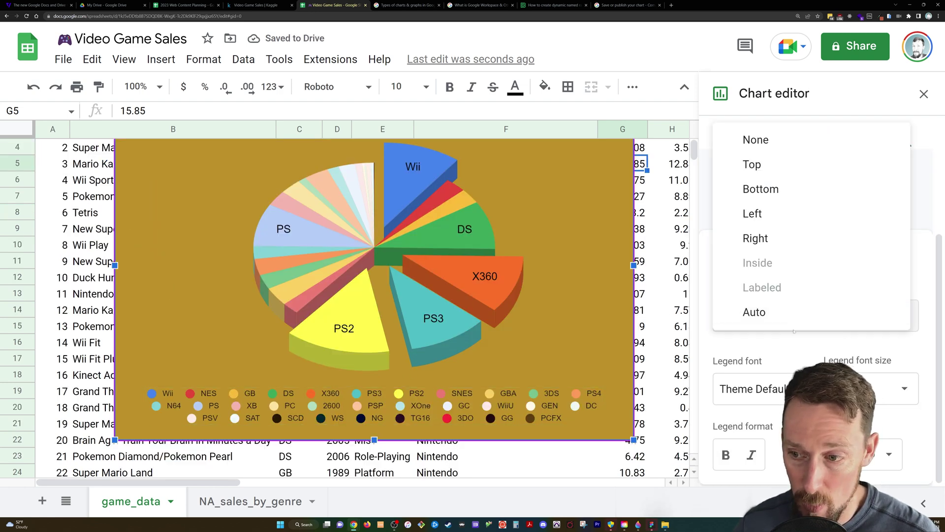
left_click(779, 321)
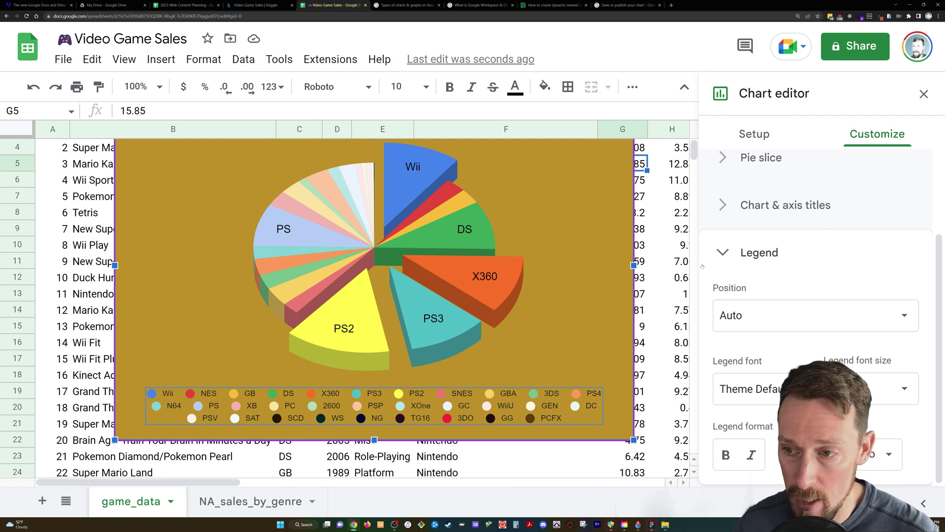
left_click(726, 253)
scroll(624, 197, "up", 1)
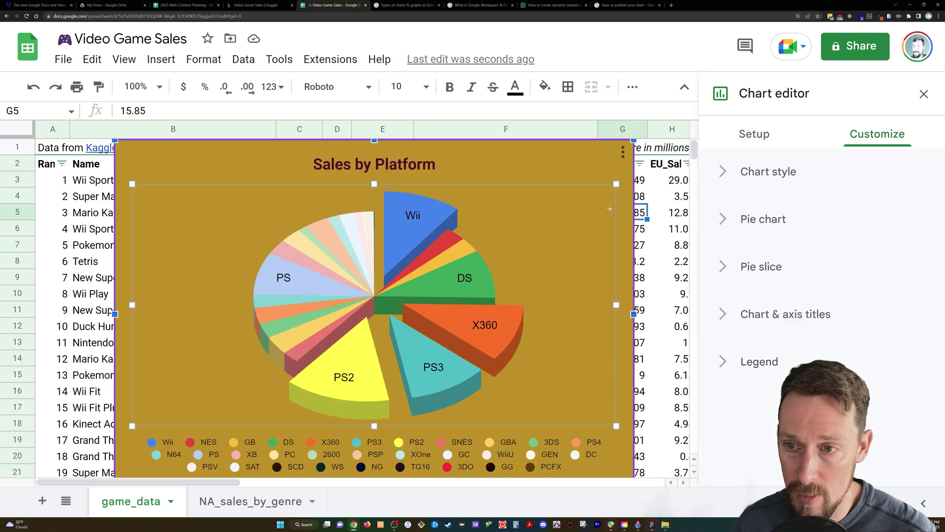
left_click(624, 150)
left_click(670, 298)
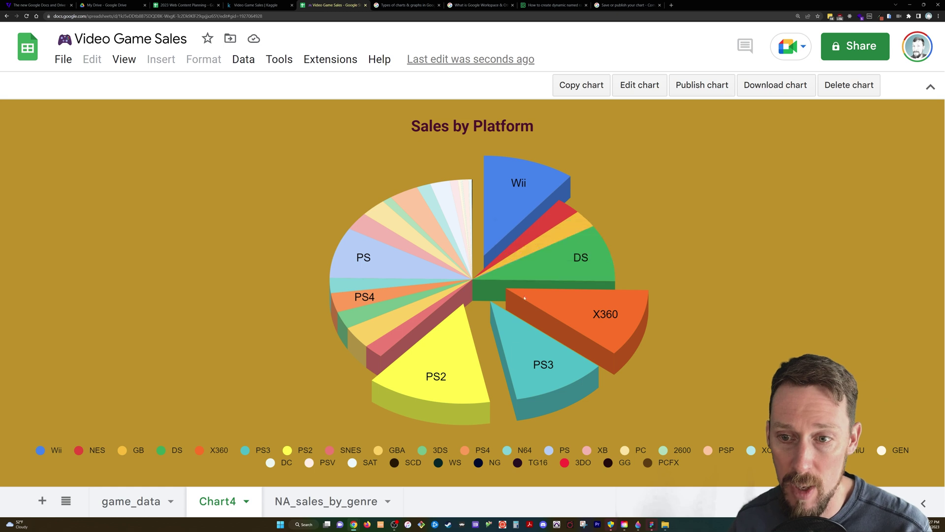
mouse_move(434, 332)
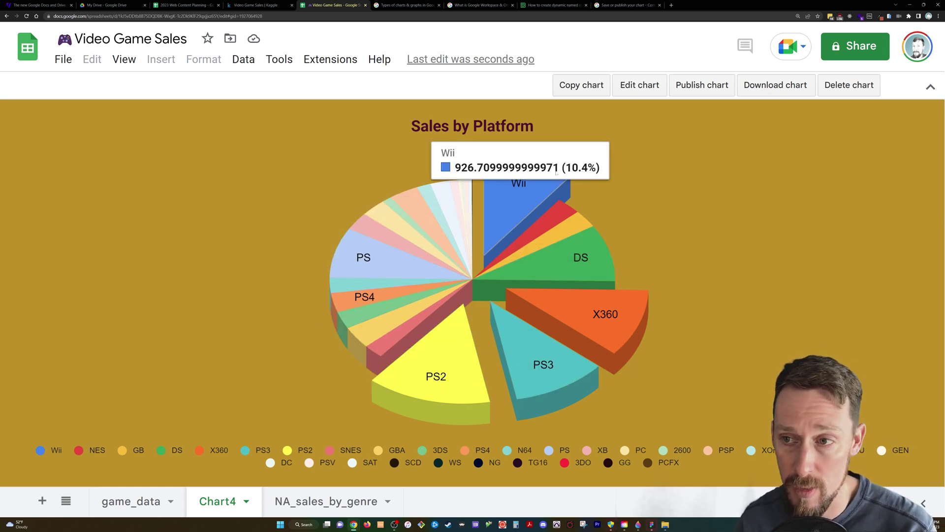
Publish the Sales by Platform chart to the web as an interactive chart and confirm.
left_click(717, 83)
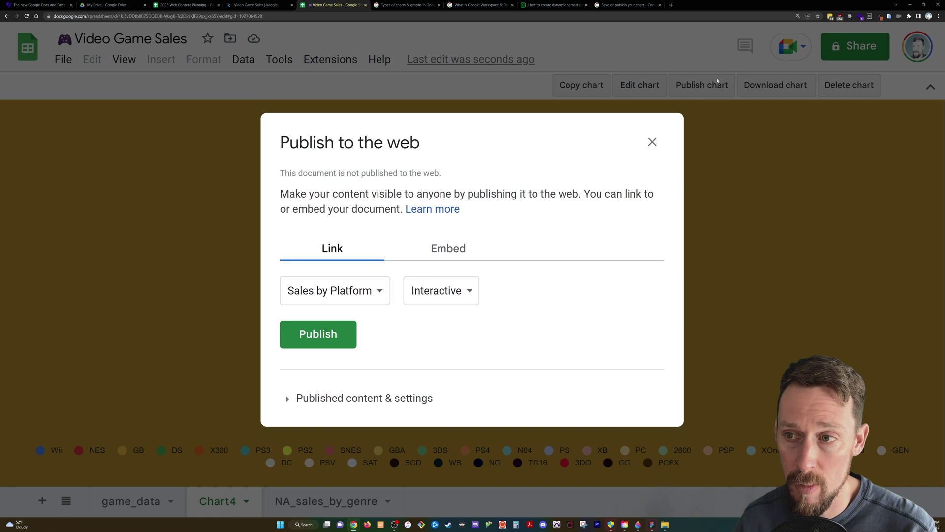
left_click(378, 290)
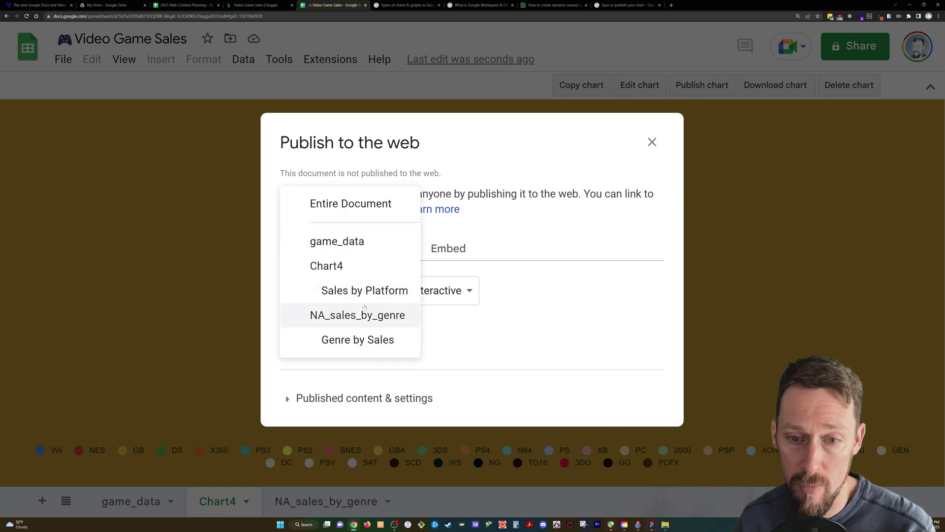
left_click(357, 292)
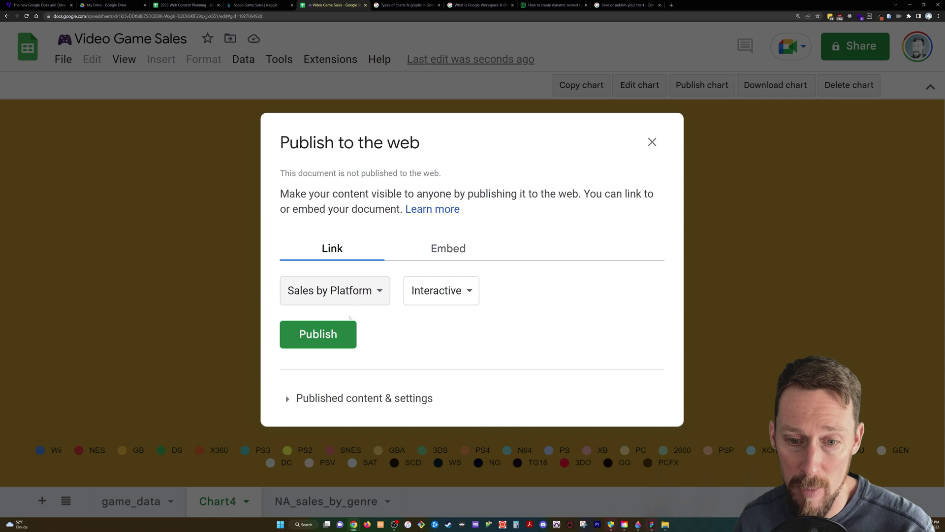
left_click(334, 335)
left_click(493, 51)
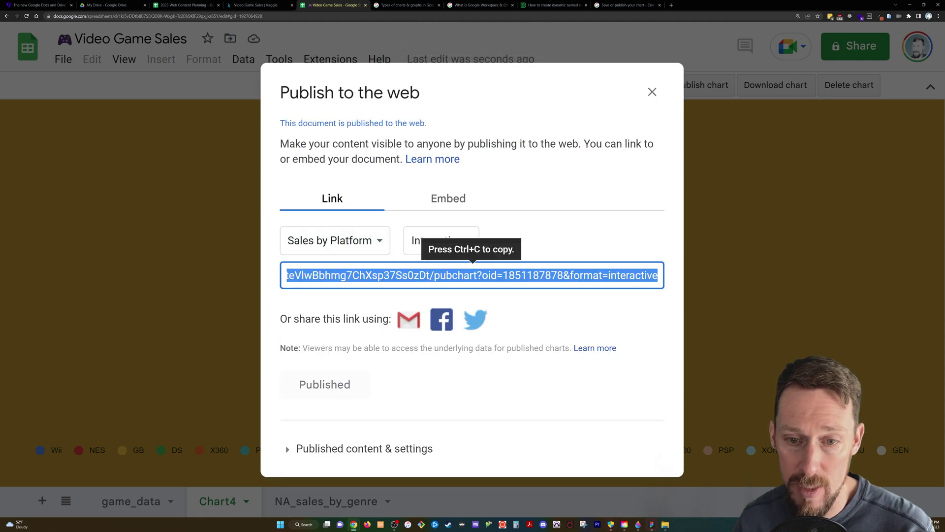
Open the copied chart link in an Incognito window to check the interactive pie publicly.
key("ctrl+c")
key("ctrl+shift+n")
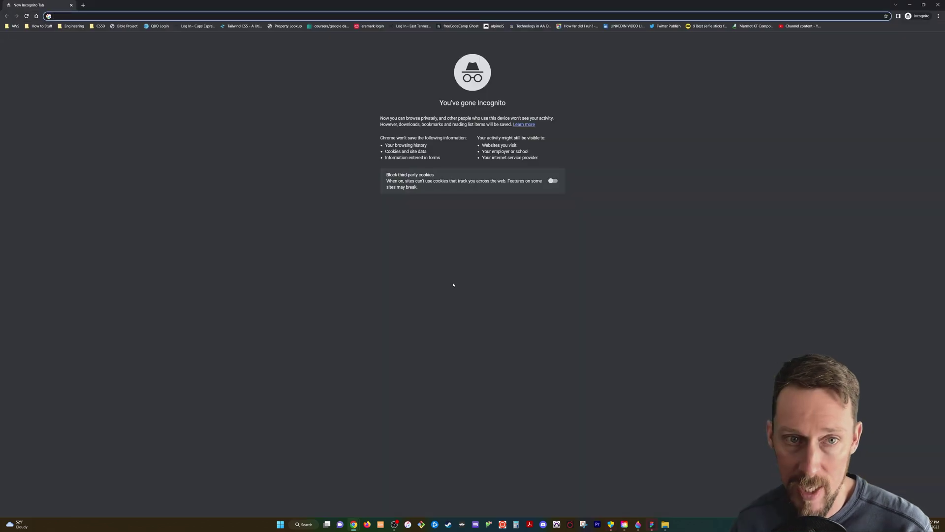
key("ctrl+v")
key("Return")
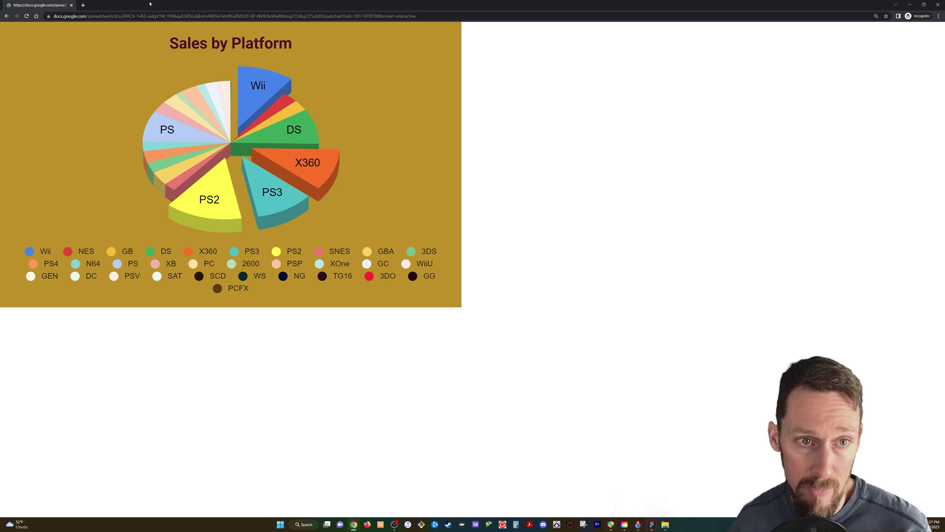
left_click_drag(150, 3, 454, 48)
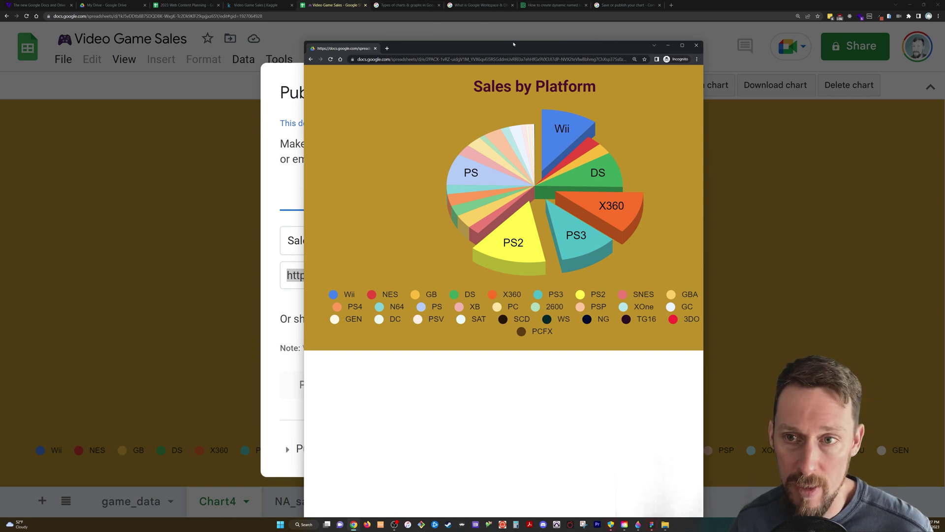
left_click_drag(515, 49, 944, 49)
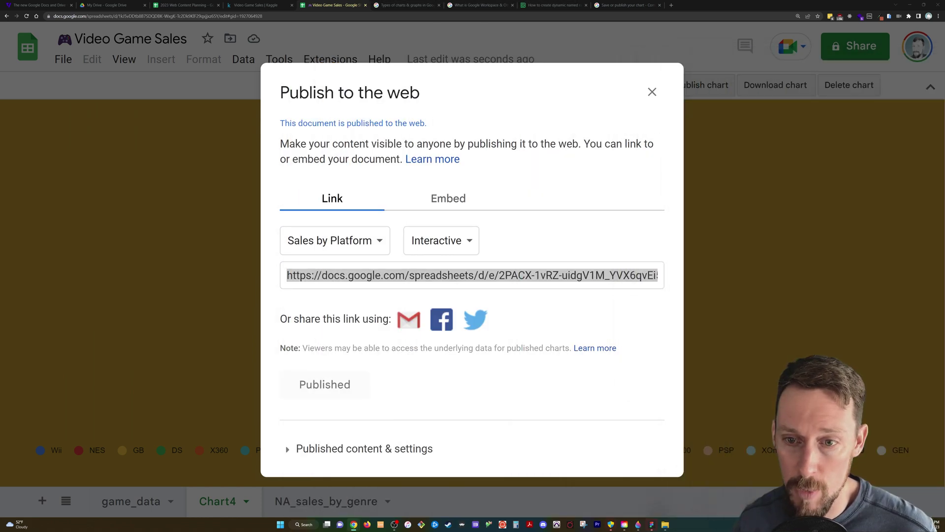
Change the published link format from Interactive to Image and select the new link.
left_click(444, 241)
left_click(446, 265)
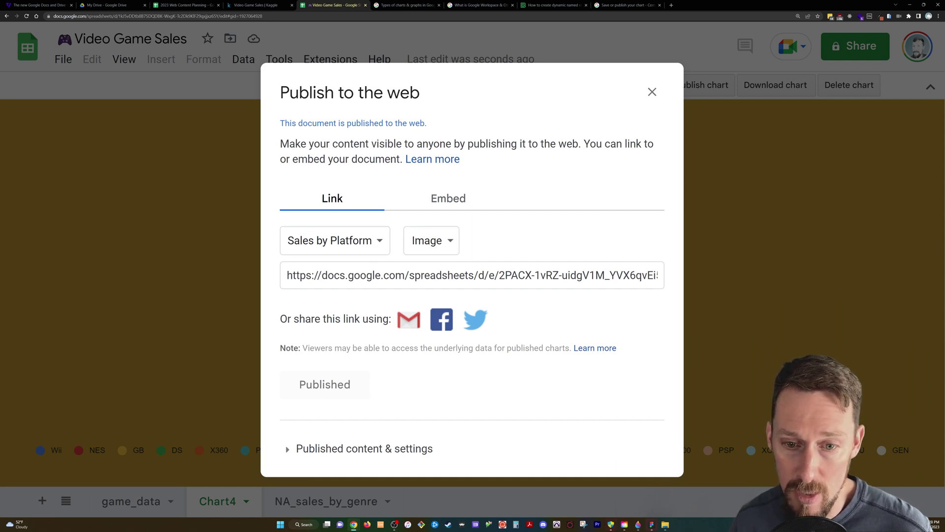
left_click(408, 283)
Load the Image-format link in a new Incognito window to see the static chart.
key("ctrl+shift+n")
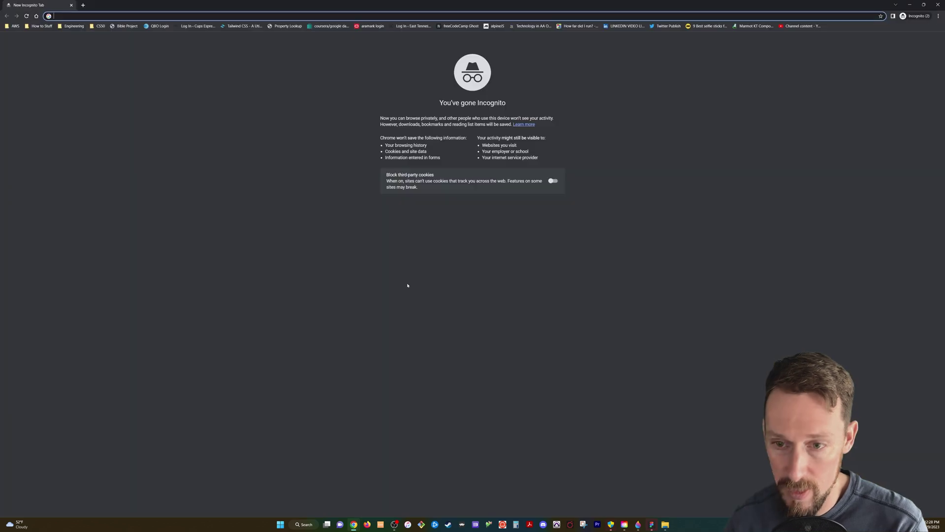
key("ctrl+v")
key("Return")
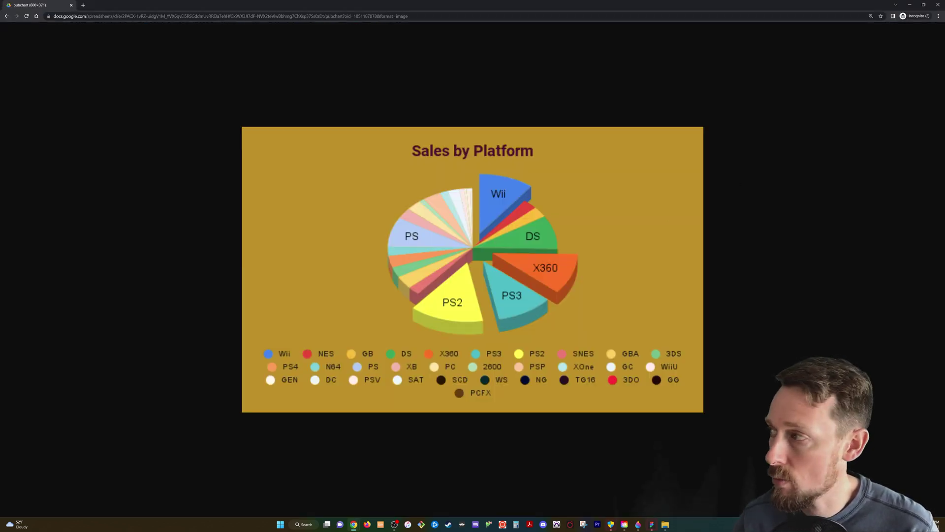
Compare it with the interactive chart window, then close the interactive window.
key("alt+Tab")
mouse_move(500, 227)
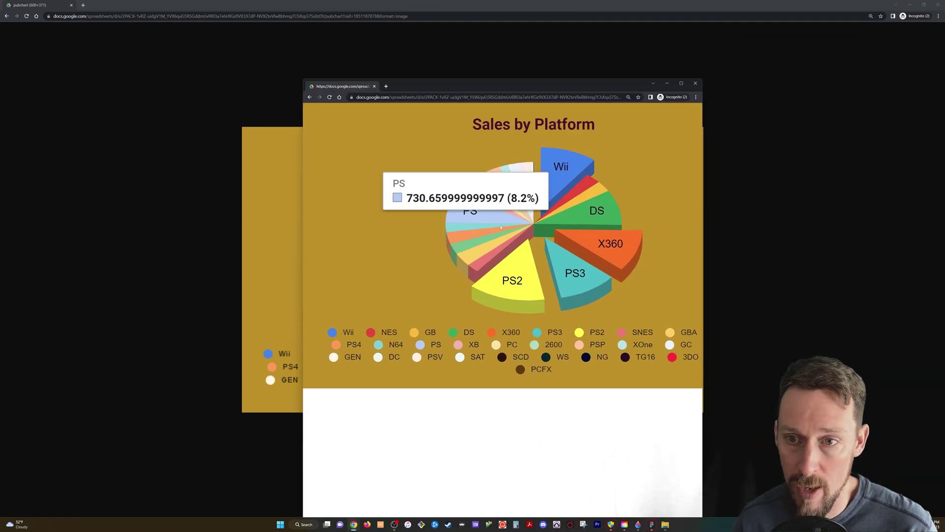
mouse_move(511, 207)
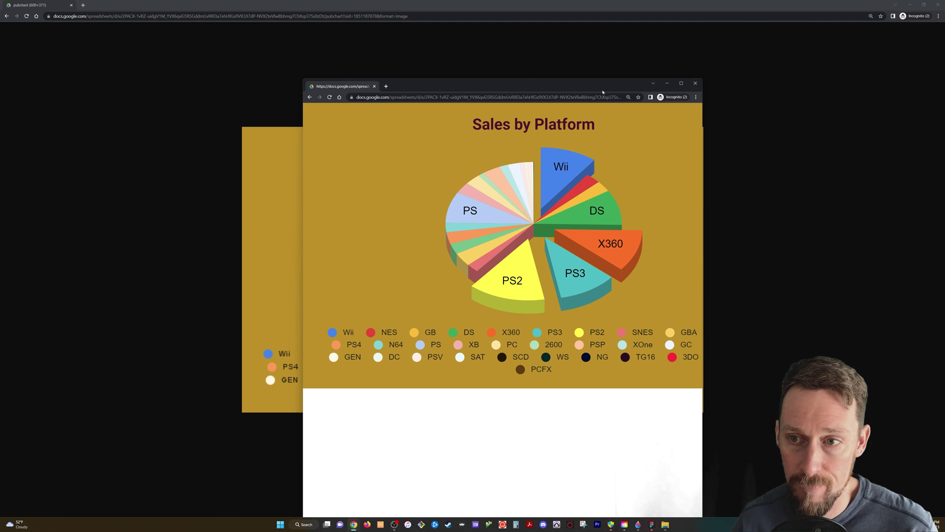
left_click_drag(624, 91, 694, 89)
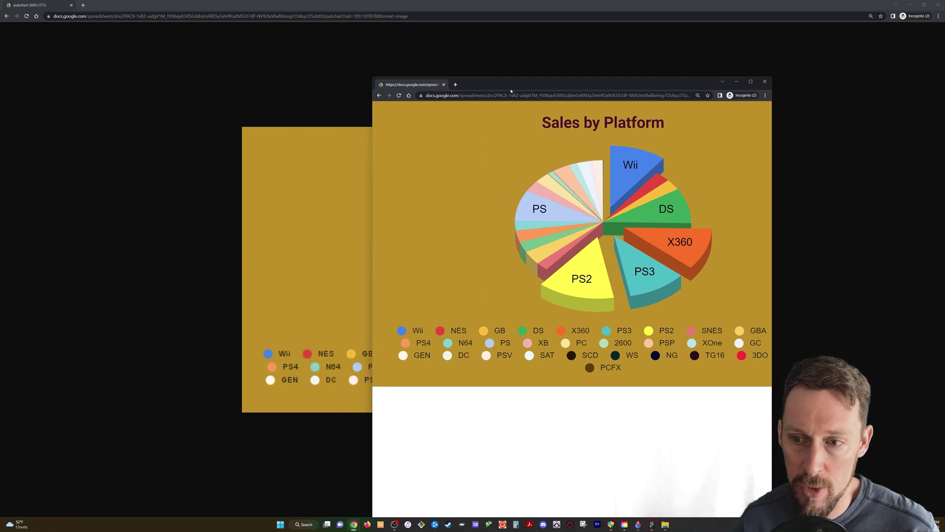
left_click(765, 82)
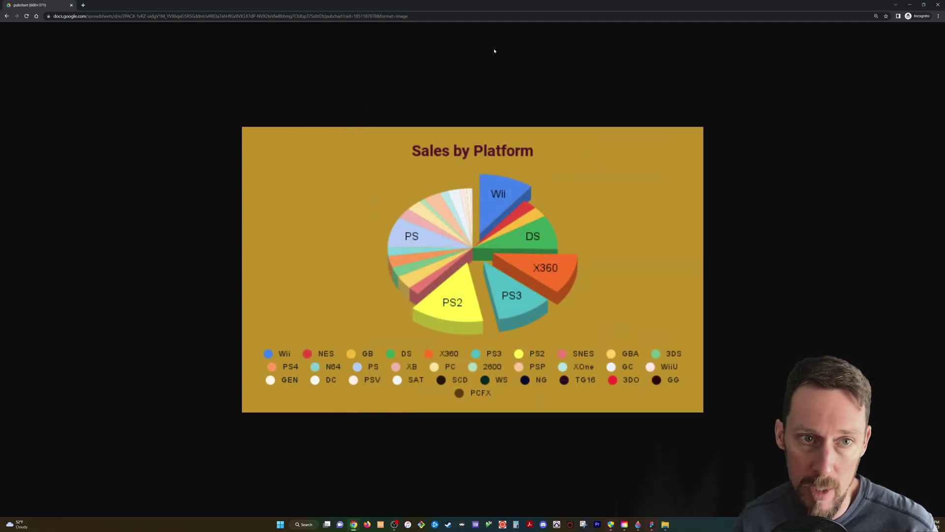
Close the image test window and stop publishing the Sales by Platform chart.
key("ctrl+w")
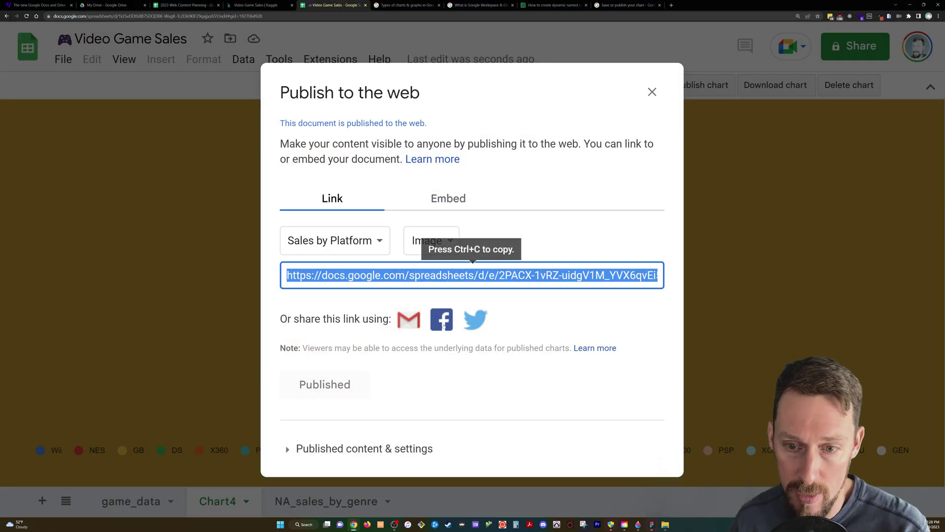
left_click(432, 240)
left_click(652, 92)
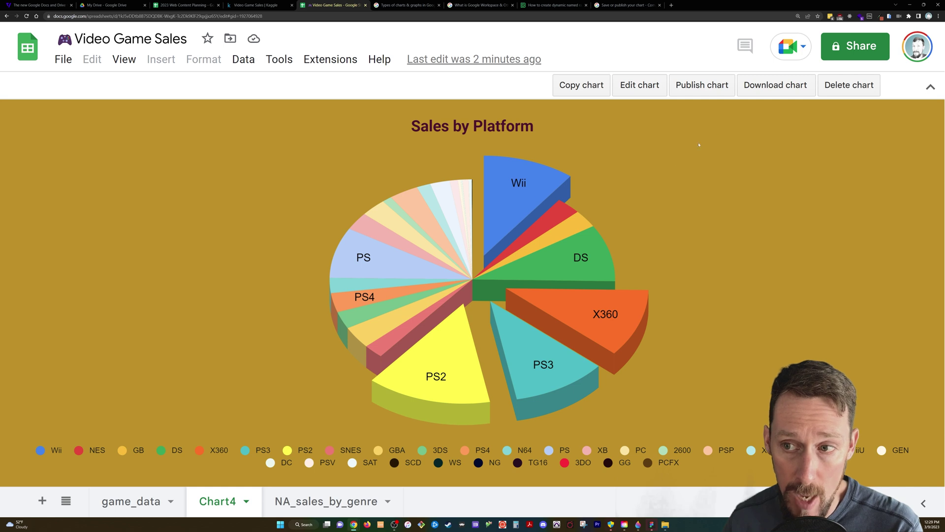
left_click(704, 89)
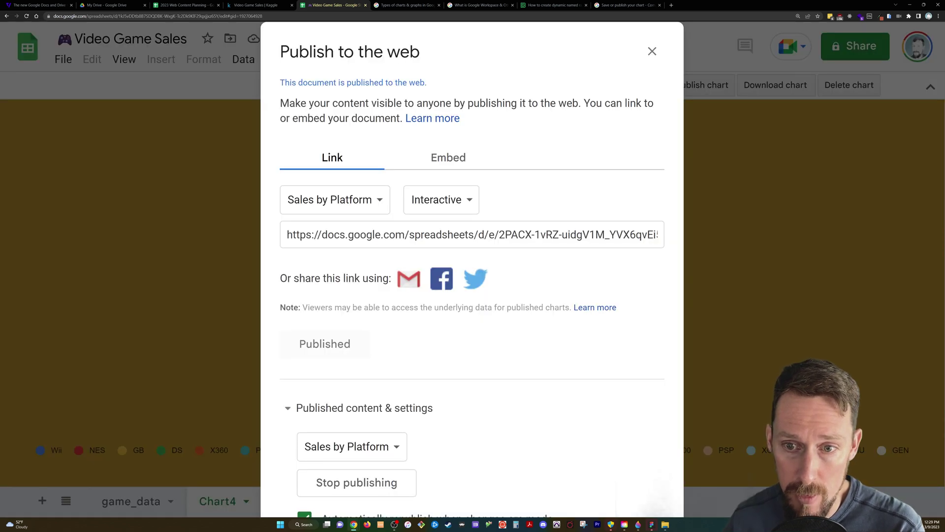
left_click(372, 483)
left_click(507, 49)
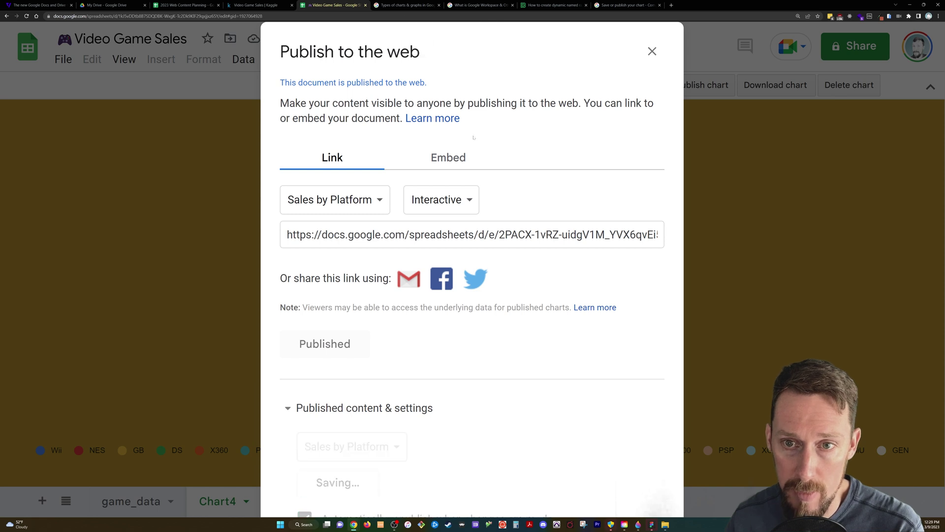
Change the selected sheet from Genre by Sales to the game_data sheet.
left_click(344, 232)
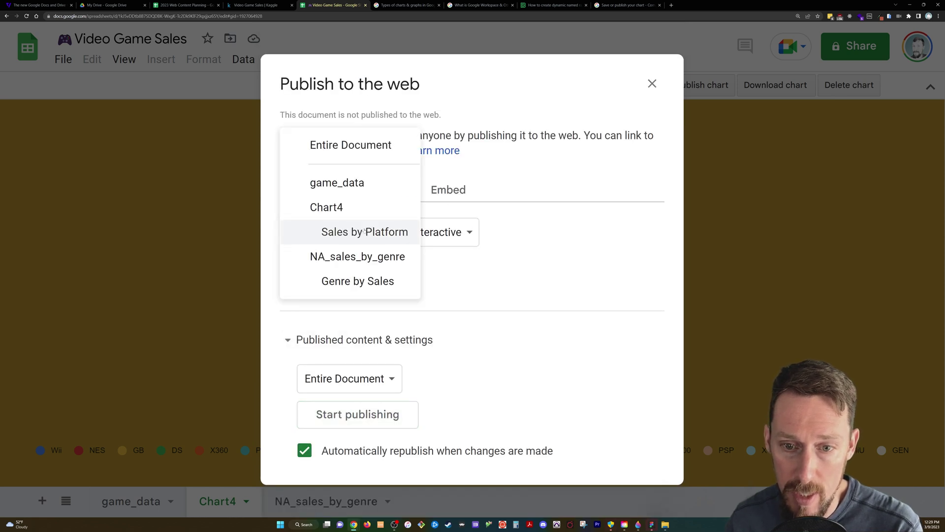
left_click(358, 277)
left_click(340, 232)
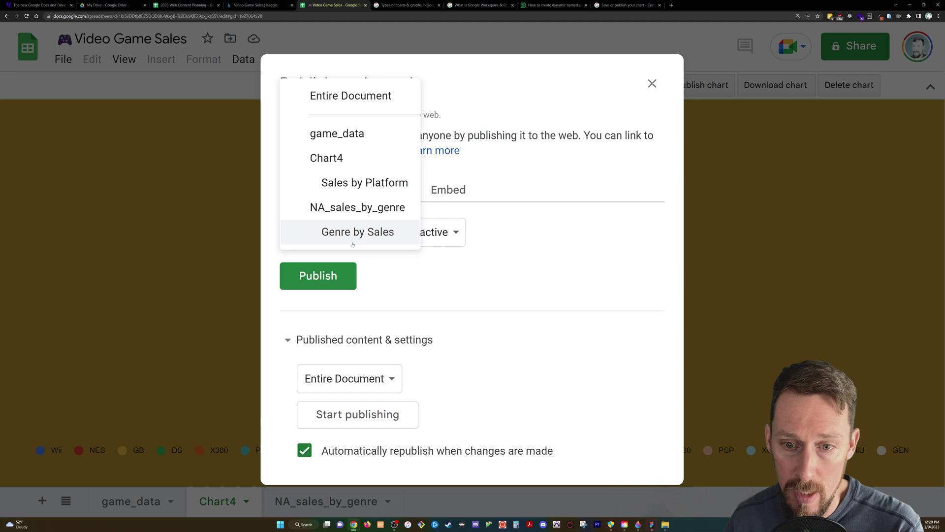
left_click(340, 133)
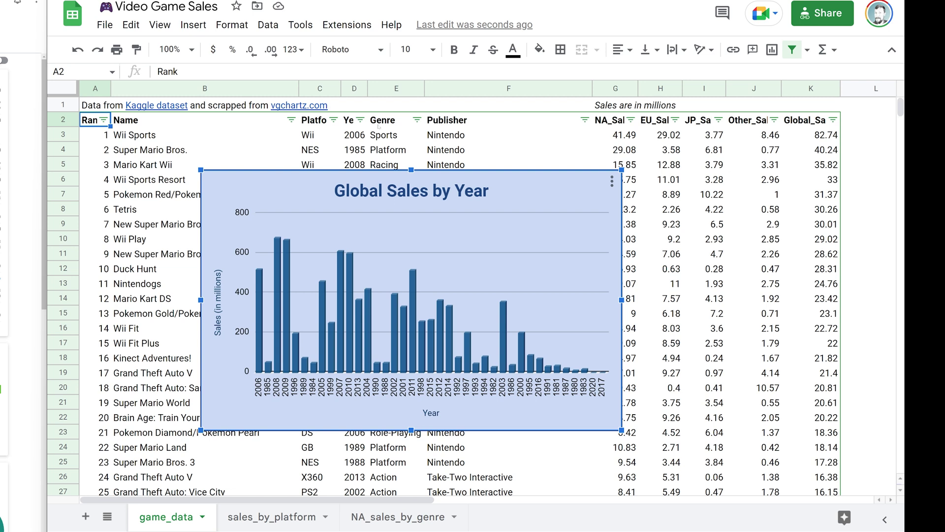
Drag the Global Sales by Year chart over columns B–I and open the Year filter menu.
left_click(350, 123)
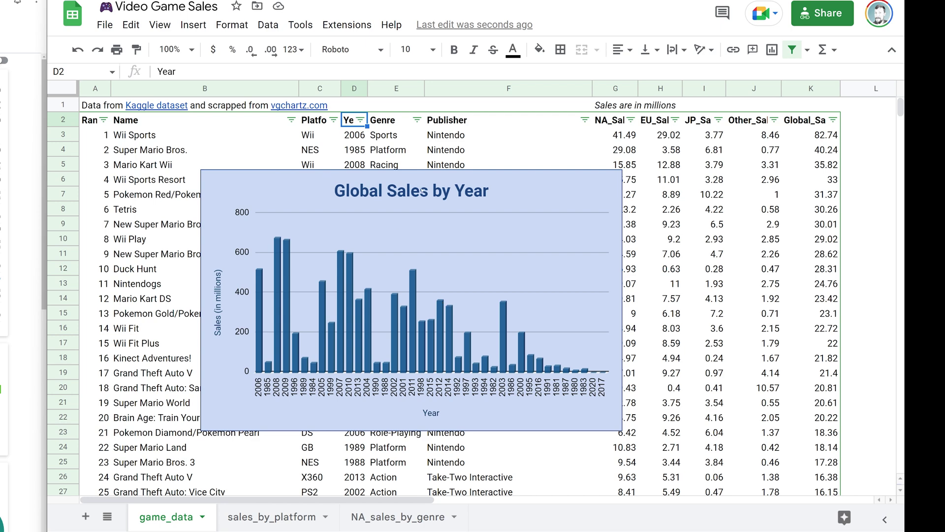
left_click_drag(346, 371, 339, 359)
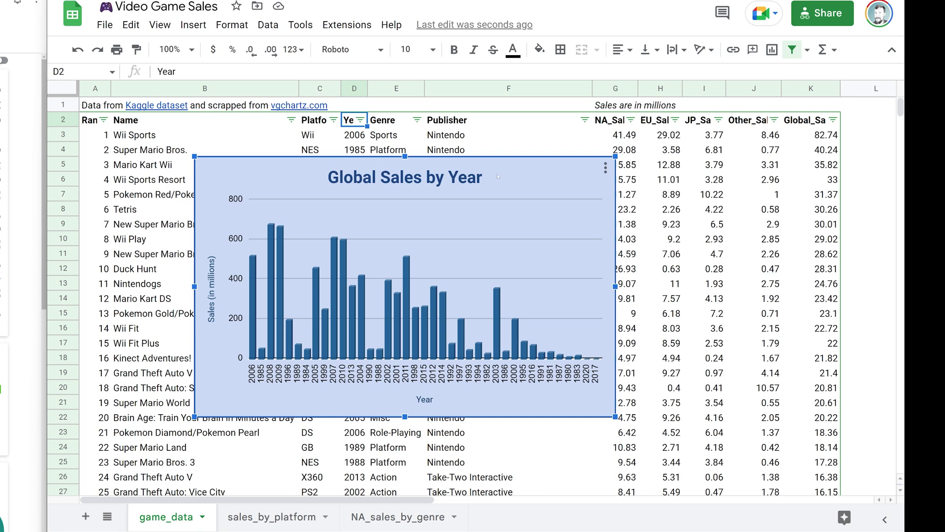
left_click_drag(498, 176, 538, 179)
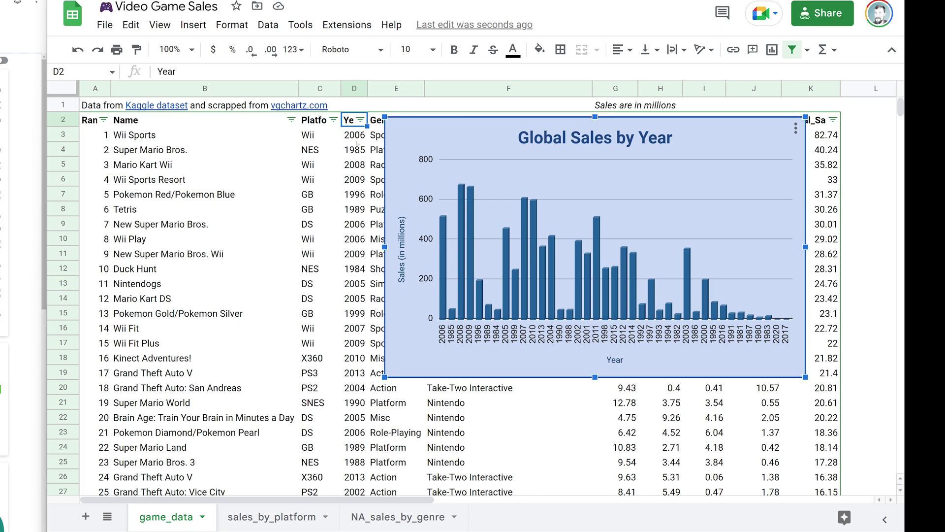
left_click_drag(474, 133, 412, 177)
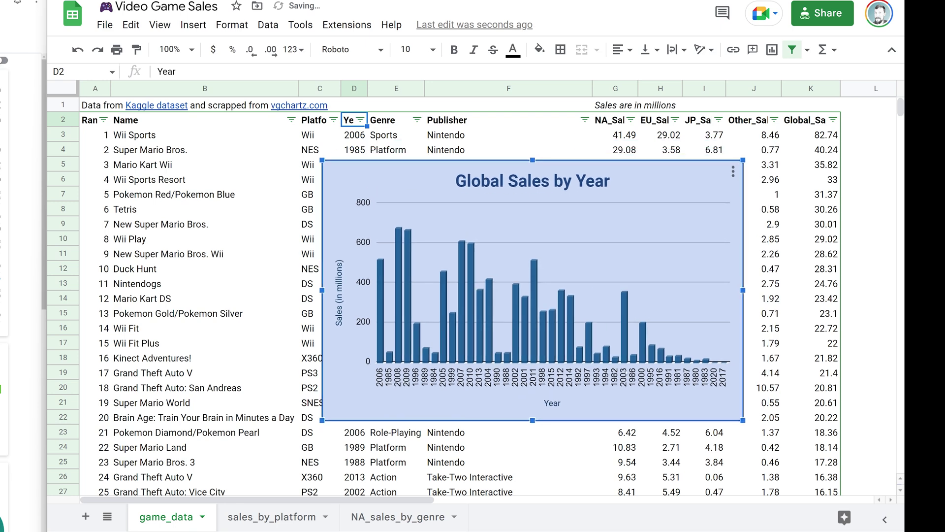
left_click_drag(537, 286, 469, 289)
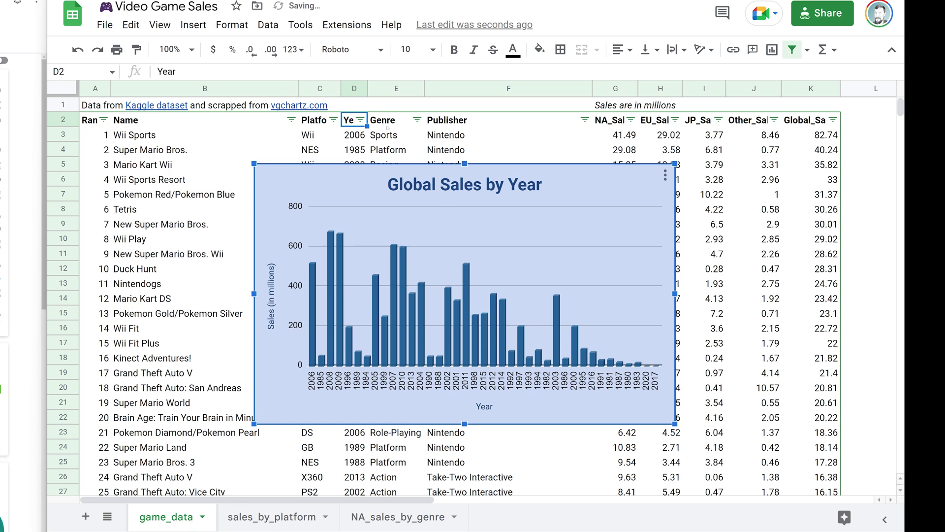
left_click(360, 119)
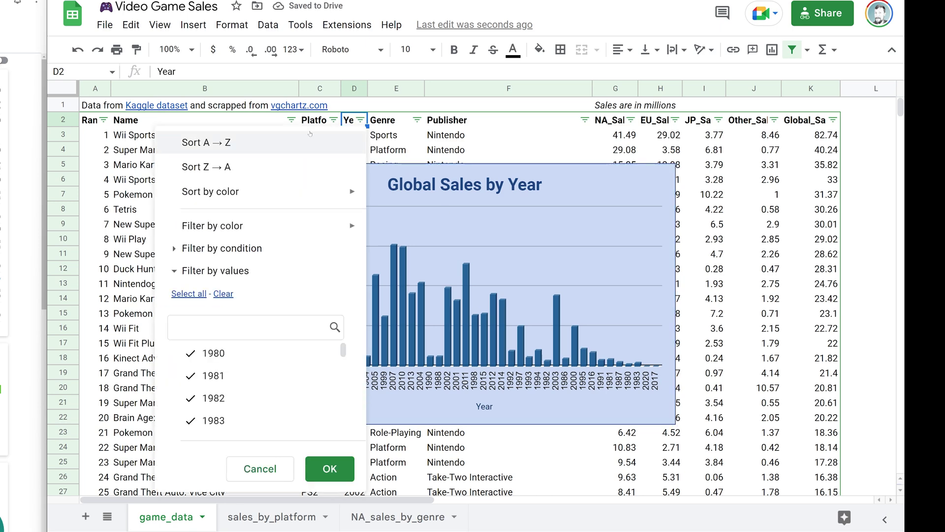
Sort the Year column A → Z so the chart runs chronologically from 1980.
left_click(293, 144)
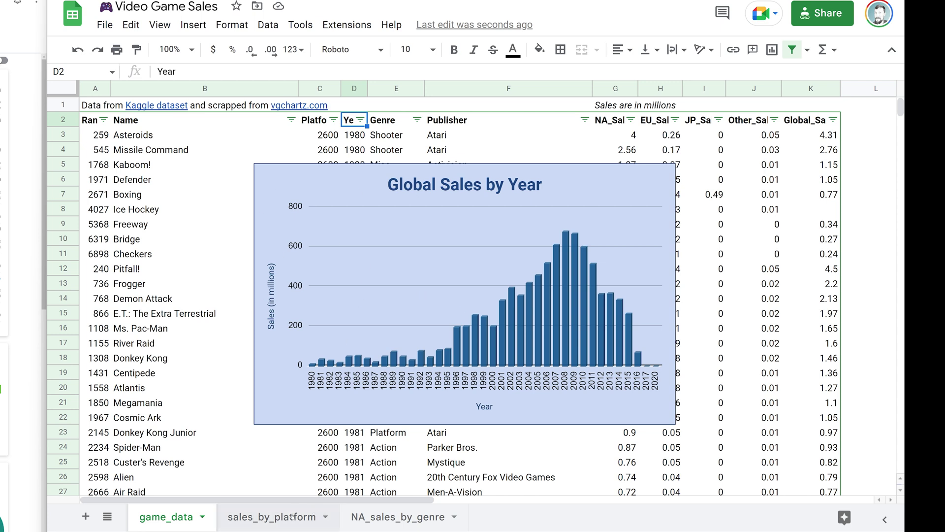
Inspect the sales_by_platform pie and NA_sales_by_genre chart, then go back to game_data.
left_click(290, 517)
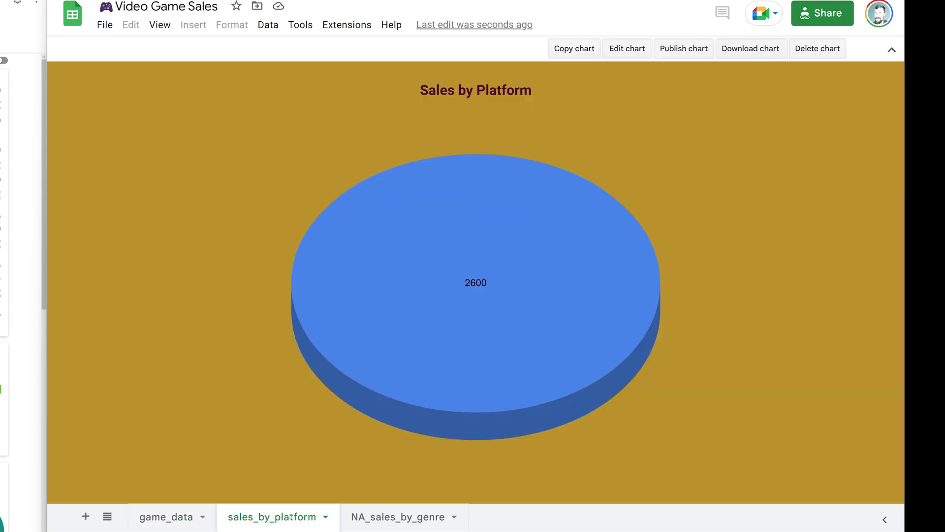
mouse_move(513, 313)
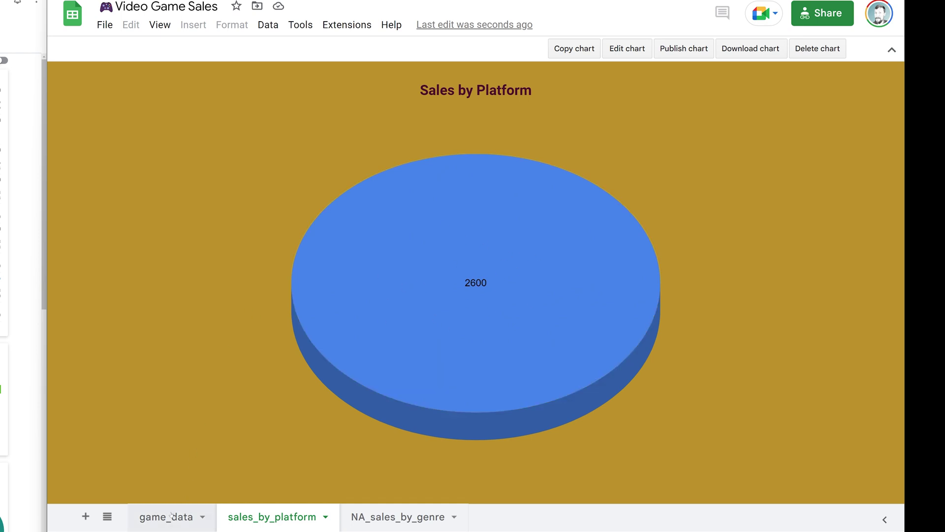
left_click(422, 521)
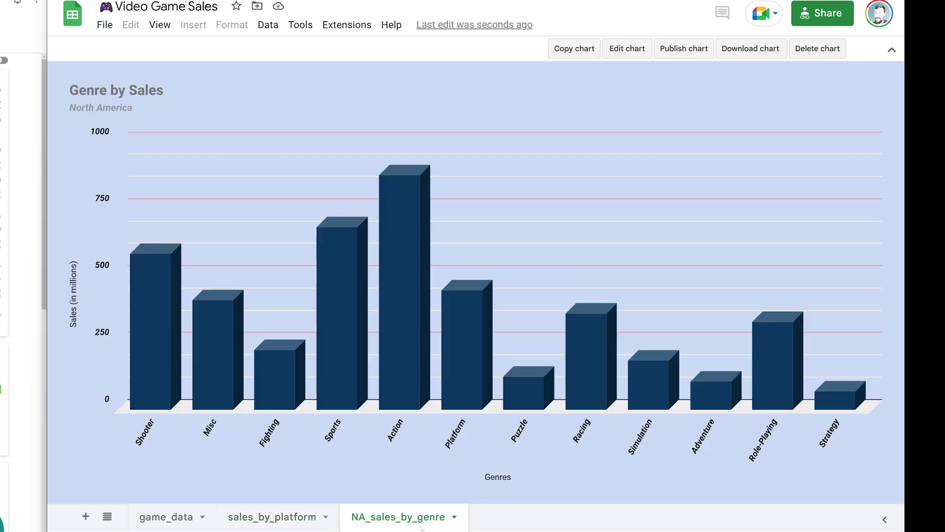
mouse_move(631, 388)
left_click(296, 514)
mouse_move(550, 254)
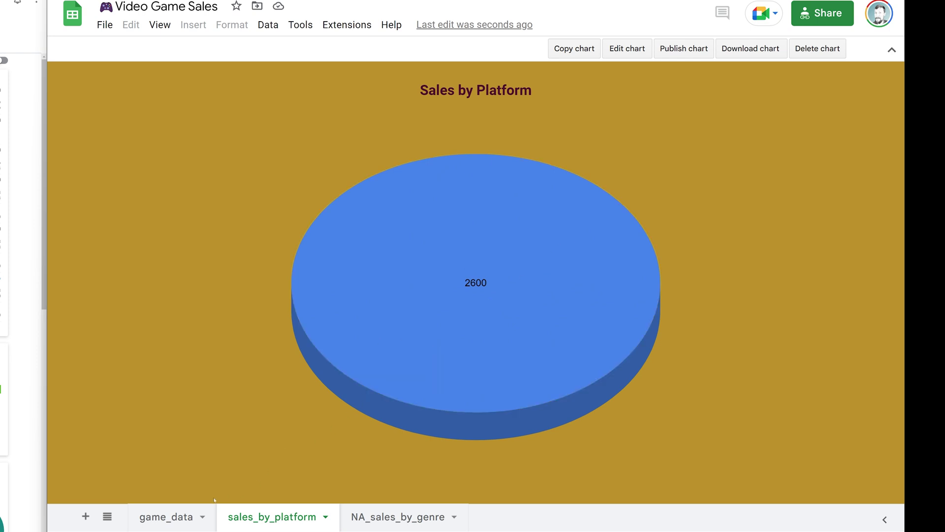
left_click(175, 514)
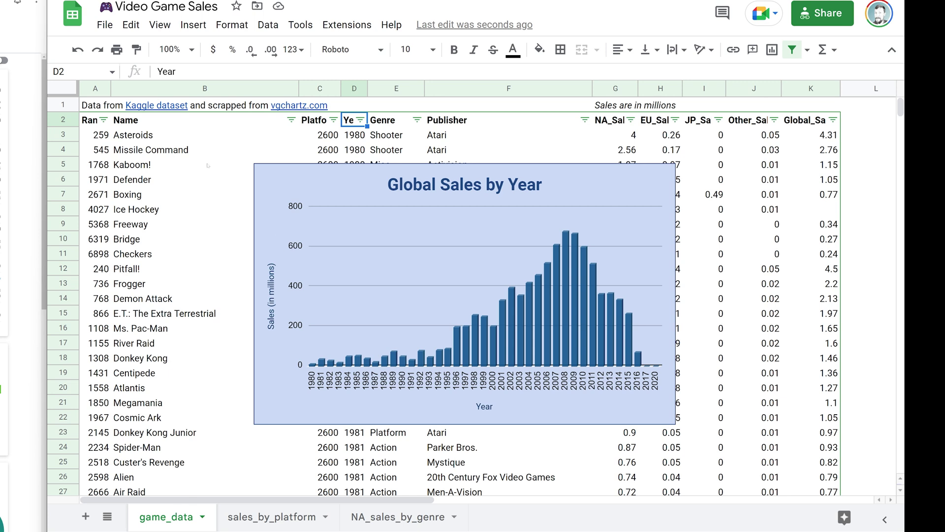
Sort game_data by Rank ascending, verify the platform pie, and return to game_data.
left_click(103, 121)
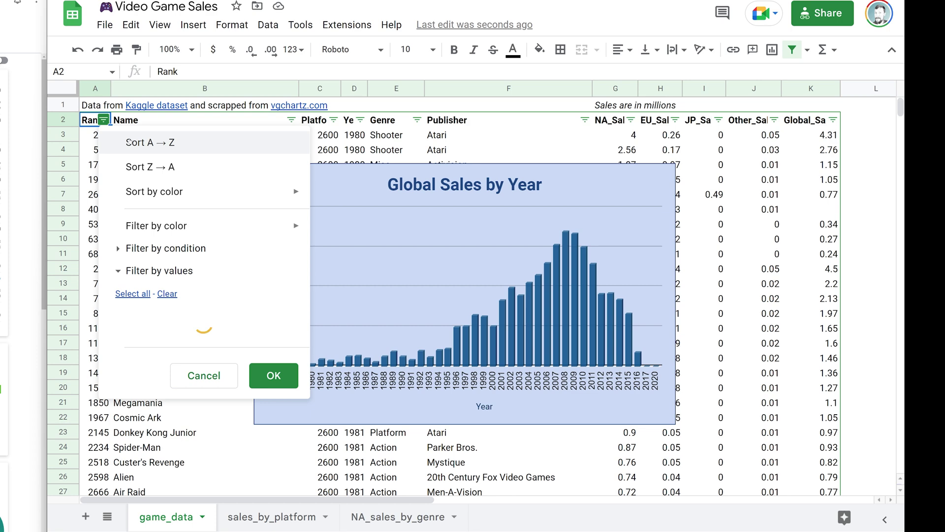
left_click(129, 142)
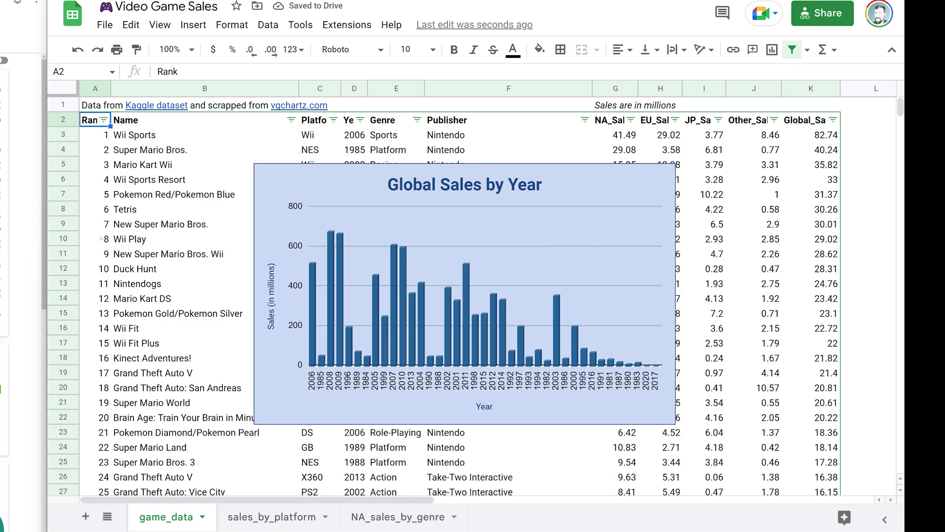
left_click(288, 517)
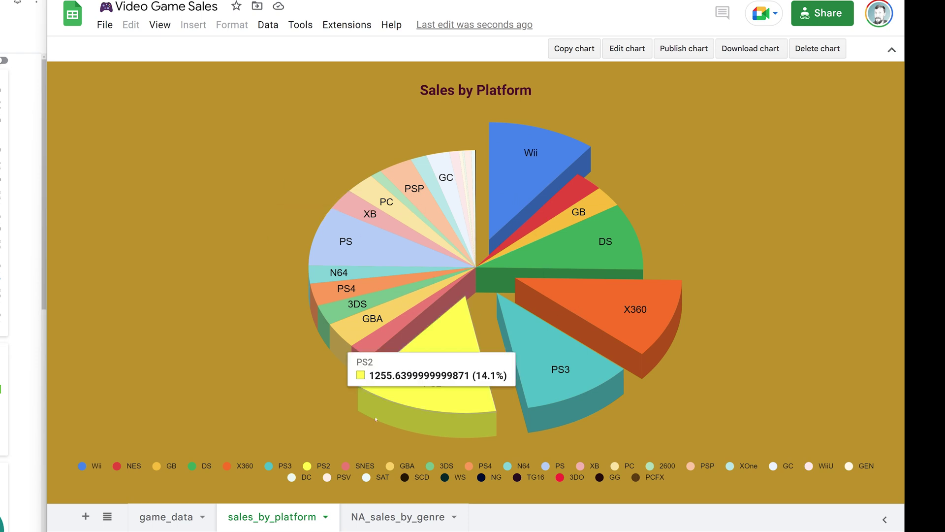
left_click(182, 516)
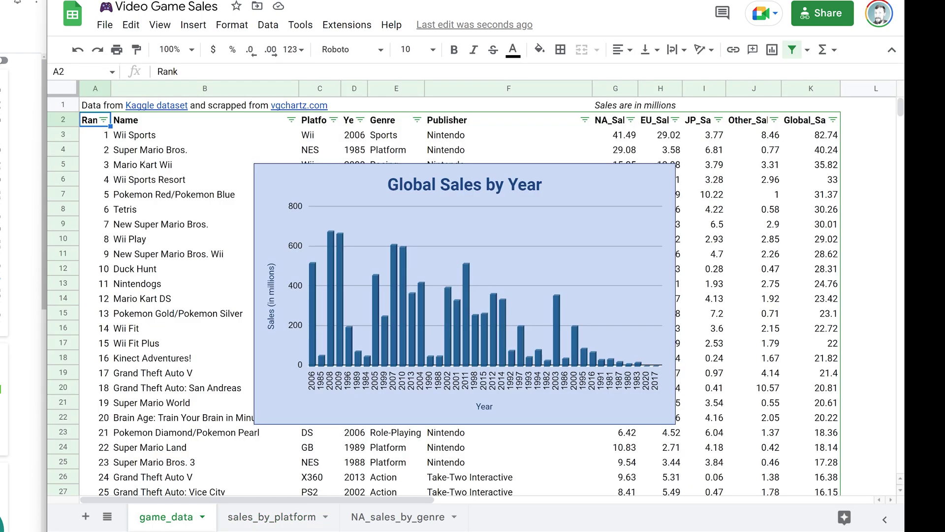
Select the data block and duplicate the game_data sheet as Copy of game_data.
key("ctrl+shift+End")
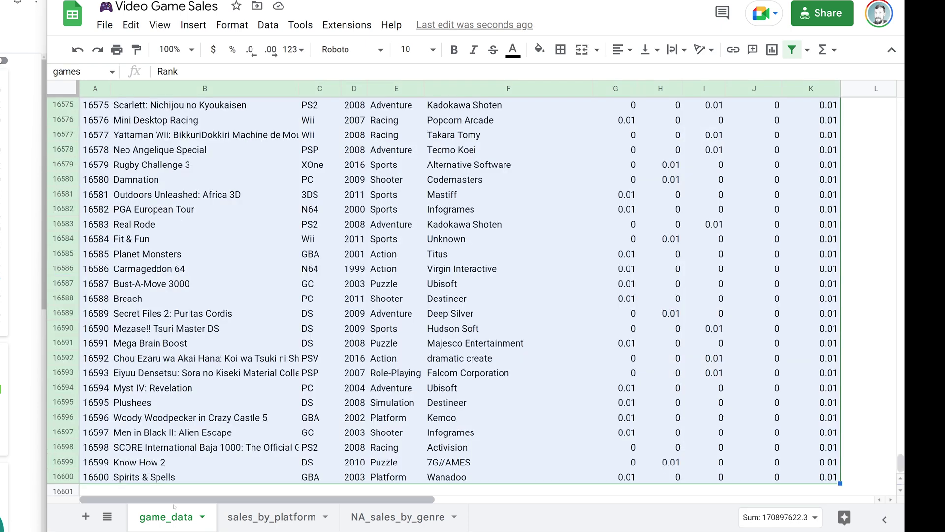
left_click(202, 517)
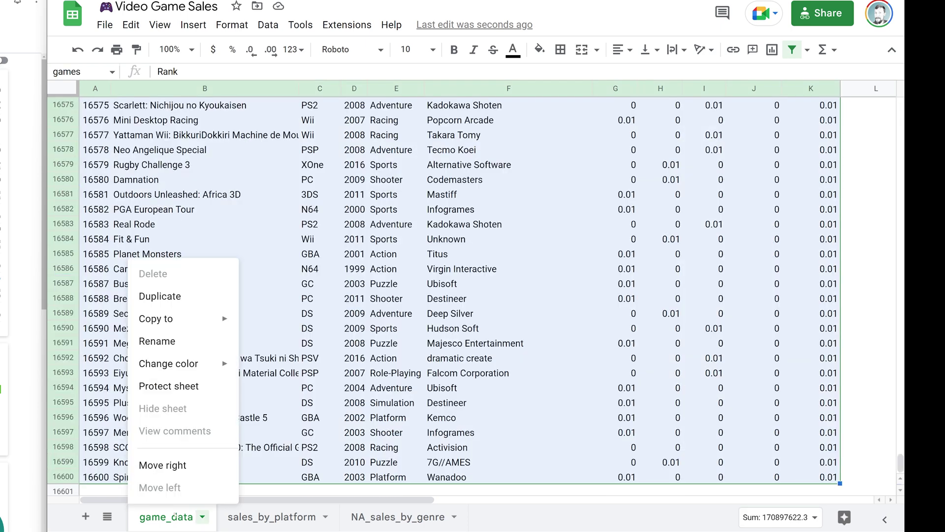
left_click(162, 297)
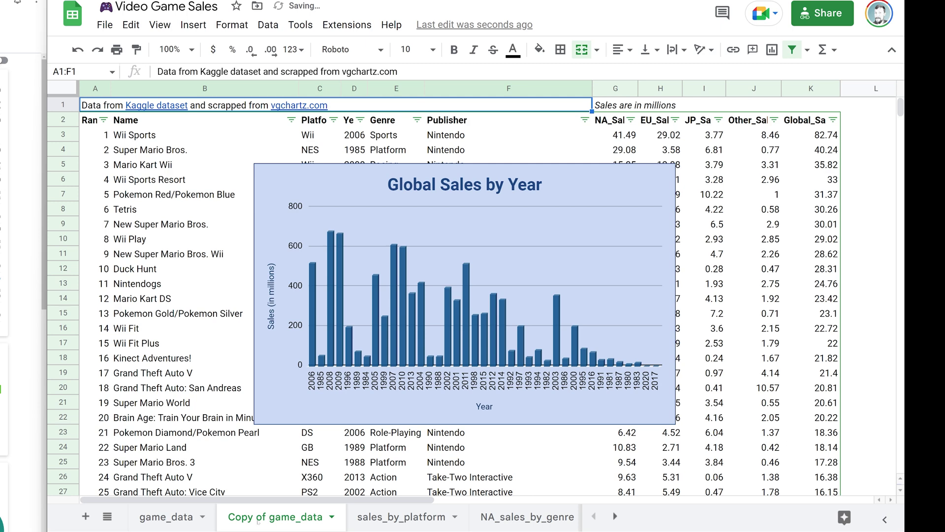
Delete the Global Sales by Year chart from the original game_data, then view Copy of game_data.
left_click(168, 522)
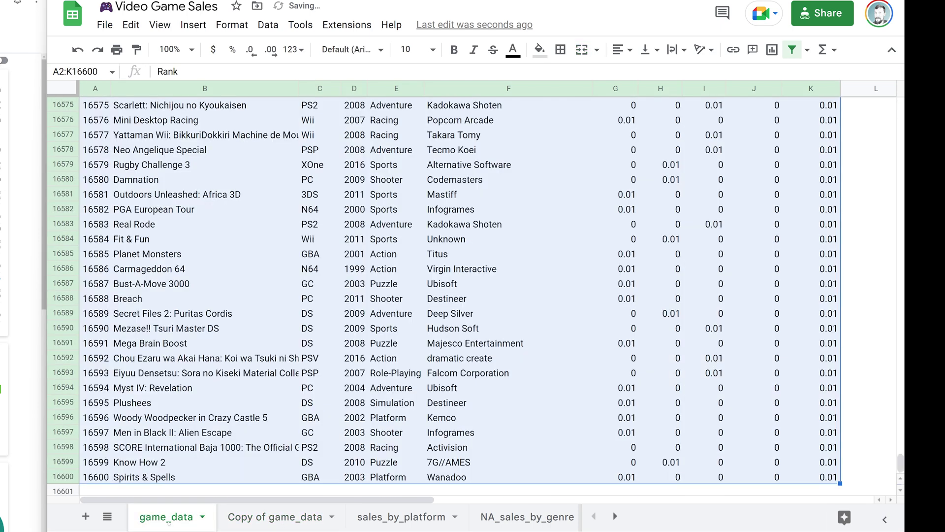
left_click(292, 329)
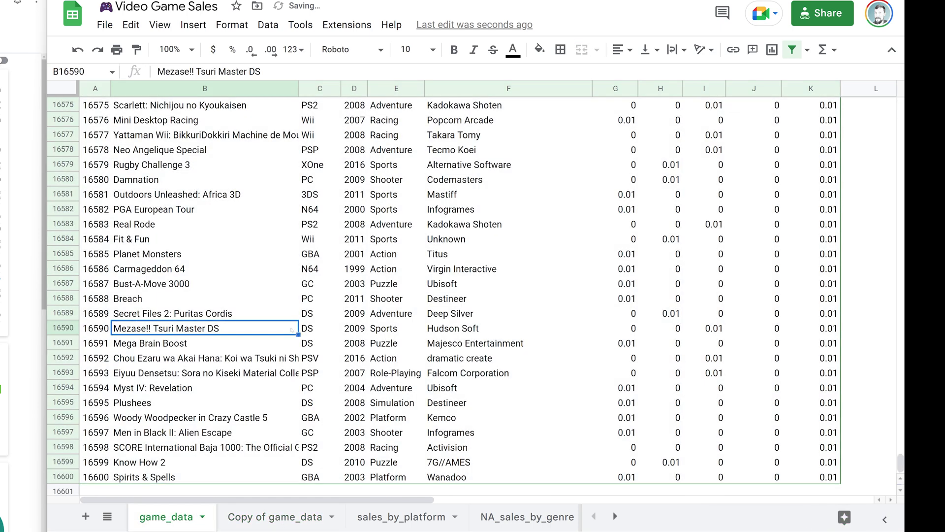
key("ctrl+Home")
left_click(492, 184)
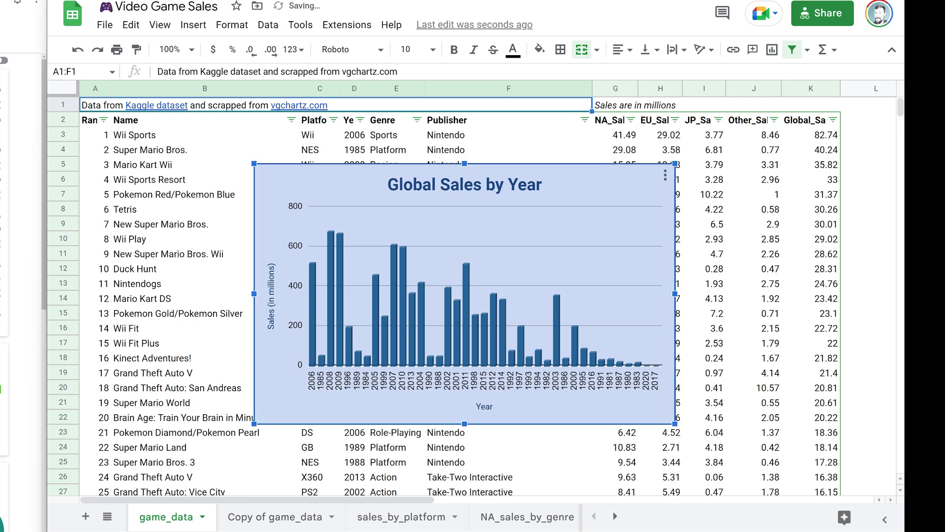
key("Delete")
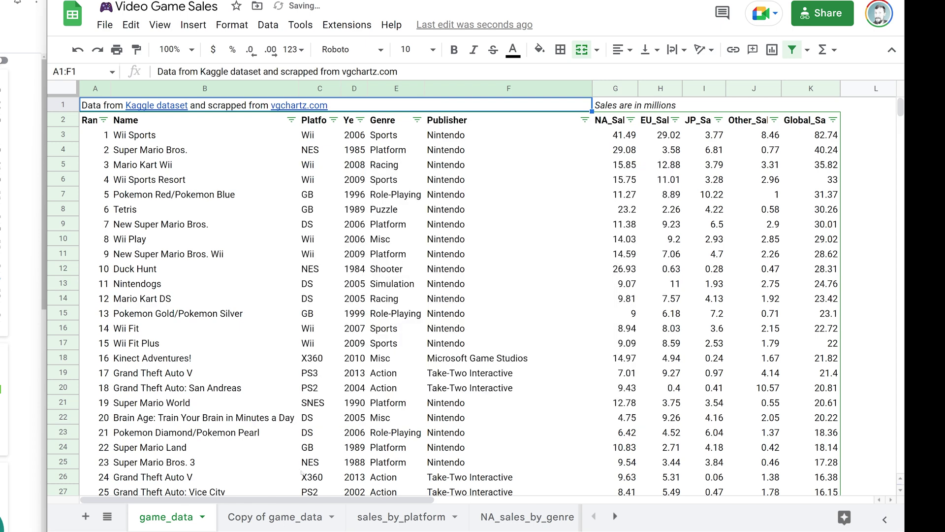
key("ctrl+shift+Page_Down")
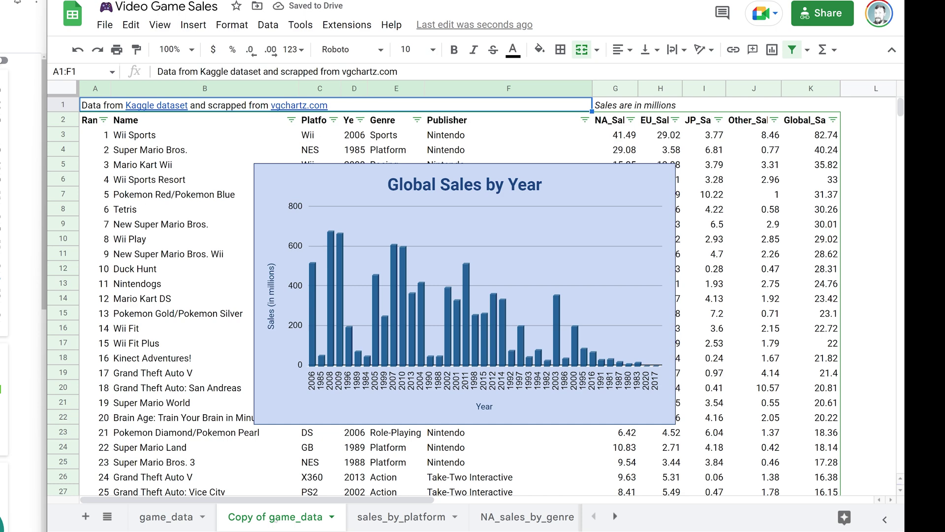
Sort Copy of game_data by Year A→Z, then confirm the platform and genre charts are unchanged.
left_click(360, 119)
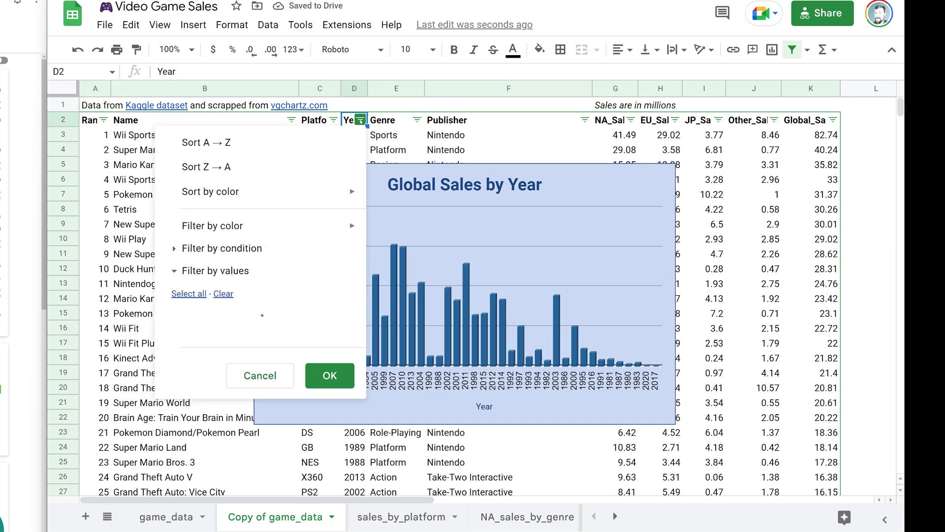
left_click(330, 146)
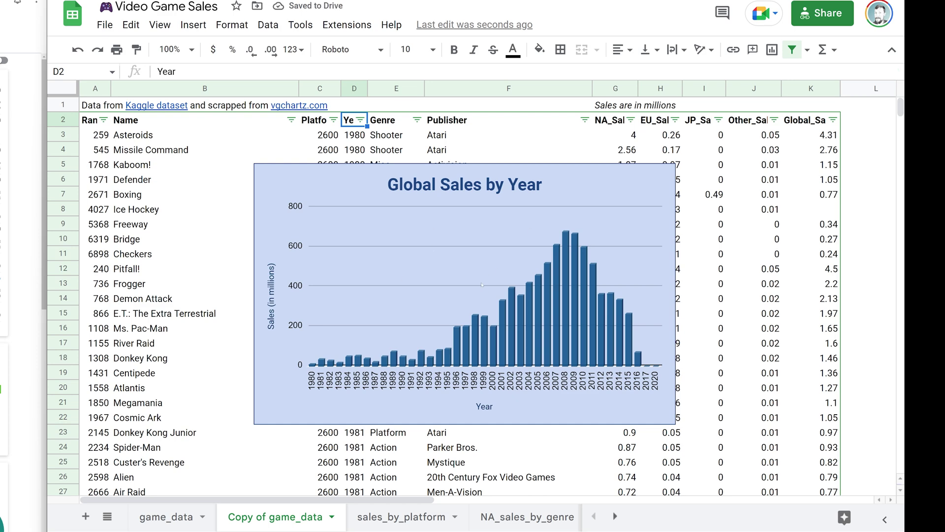
left_click(472, 361)
left_click(402, 516)
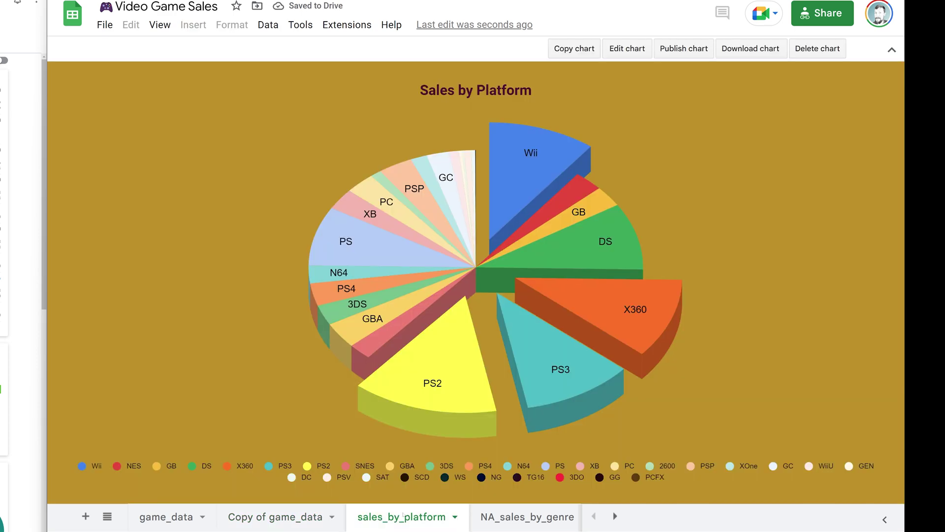
left_click(519, 515)
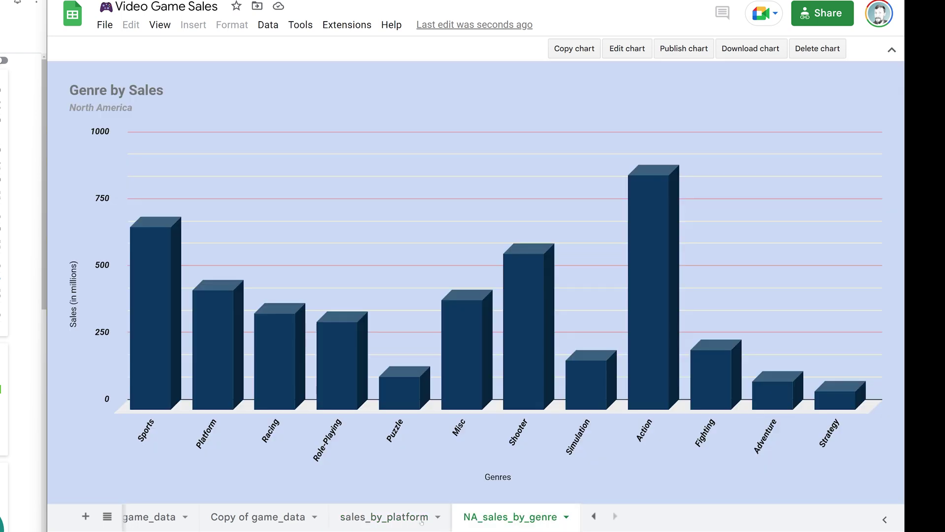
left_click(294, 518)
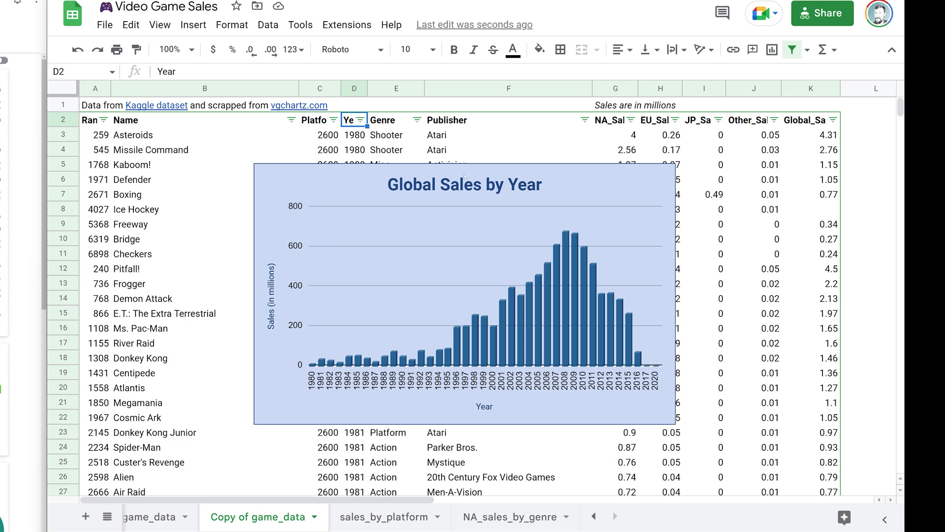
Move the Global Sales by Year chart slightly down and right, then dismiss its context menu.
left_click_drag(393, 176, 410, 194)
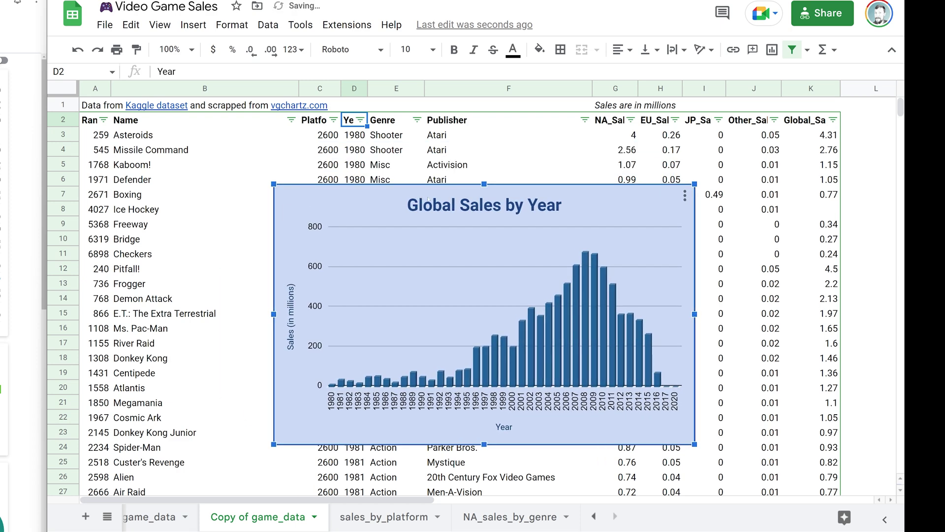
right_click(427, 197)
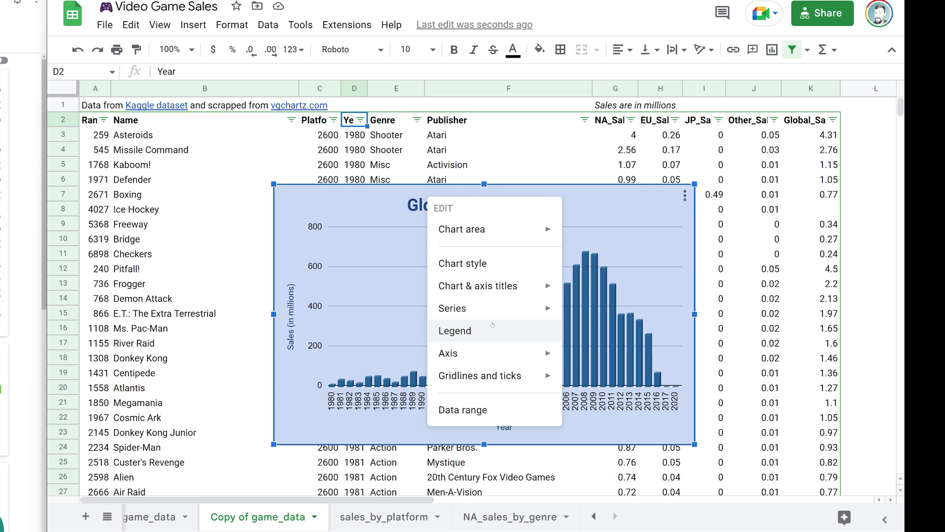
left_click(409, 221)
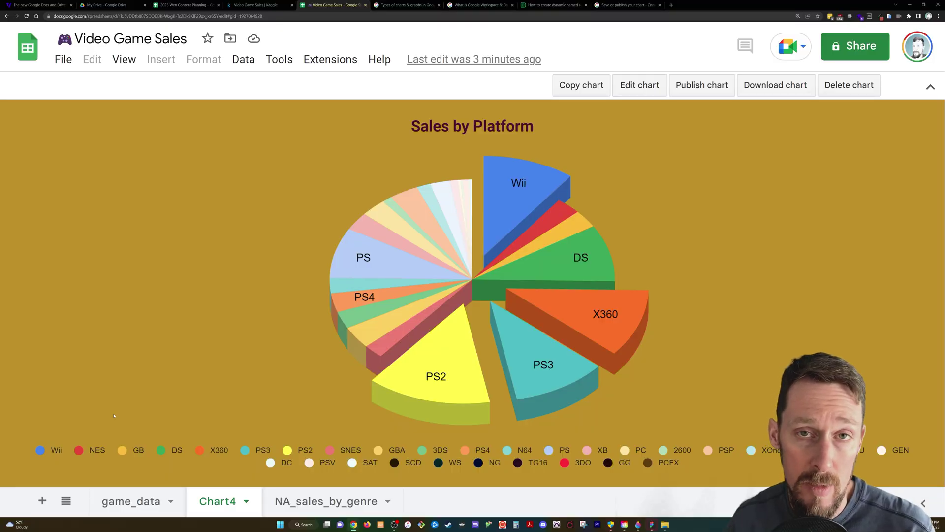
Insert a new chart on the game_data sheet, plotting cell G5.
left_click(123, 508)
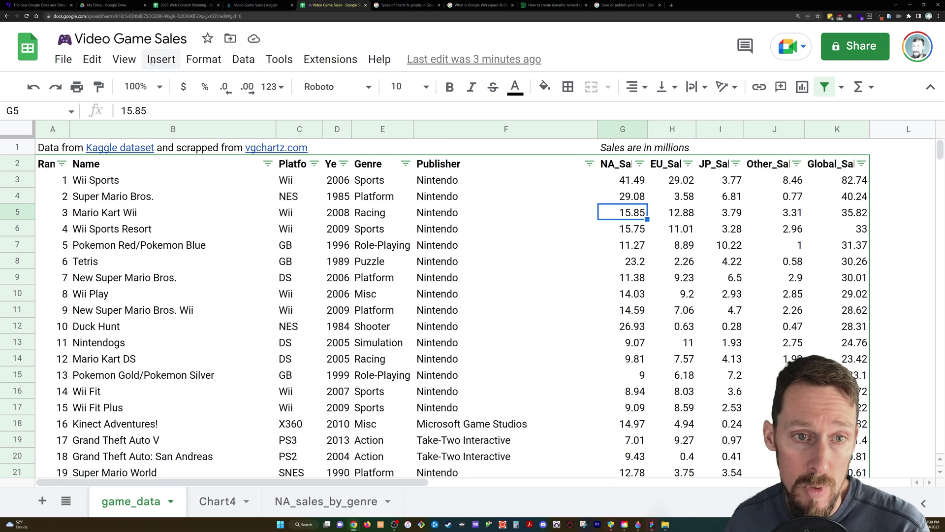
left_click(153, 60)
left_click(244, 200)
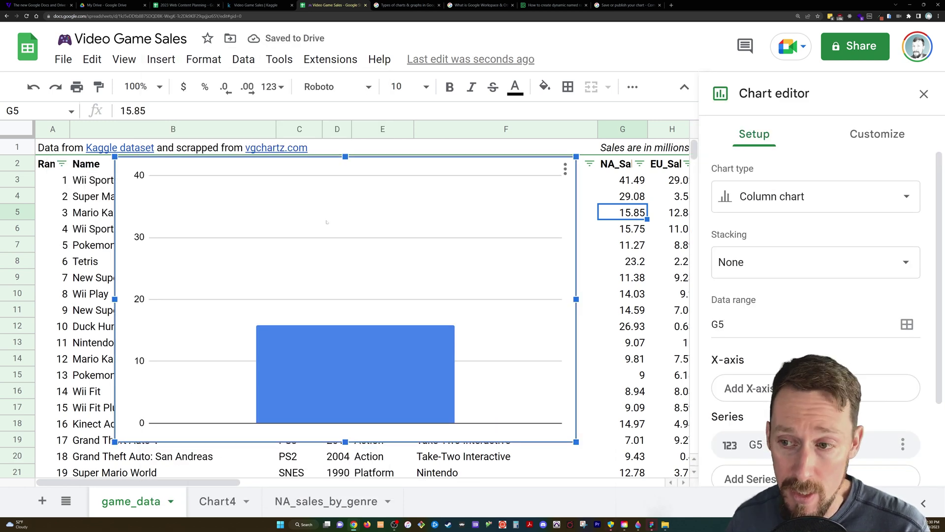
Browse the Chart type list in the chart editor, leaving the column chart in place.
left_click(877, 202)
scroll(828, 282, "down", 2)
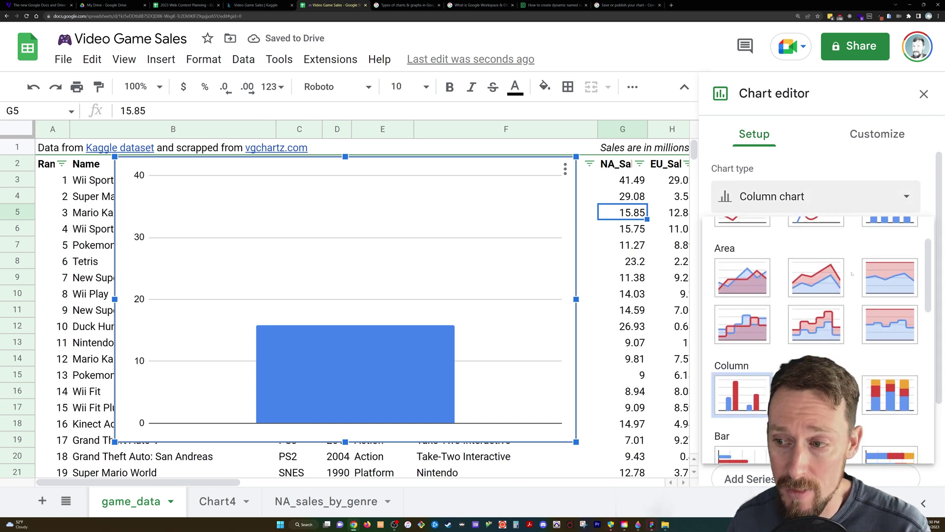
scroll(828, 282, "down", 5)
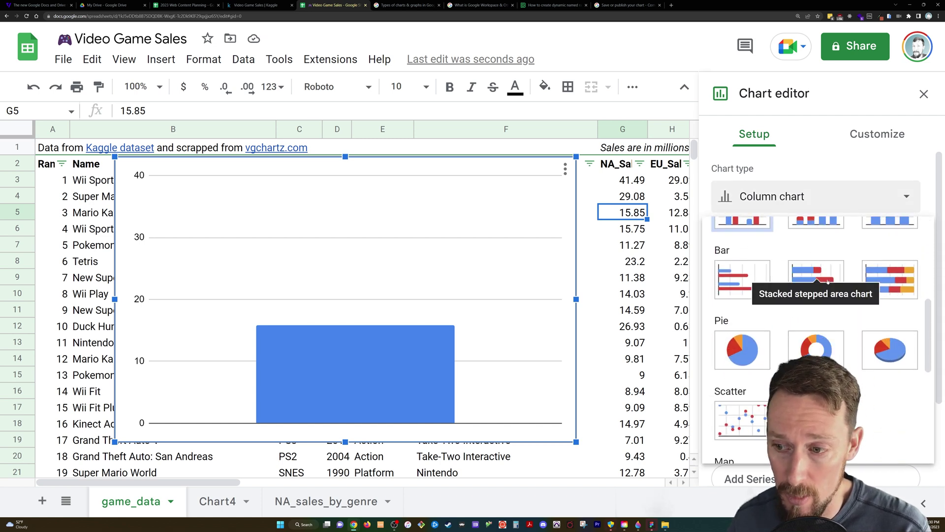
scroll(828, 281, "down", 2)
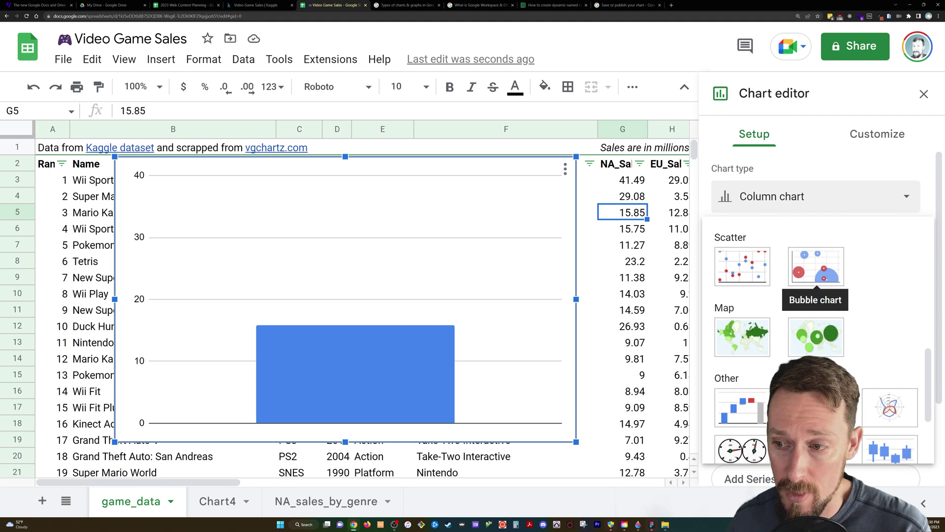
scroll(773, 354, "down", 3)
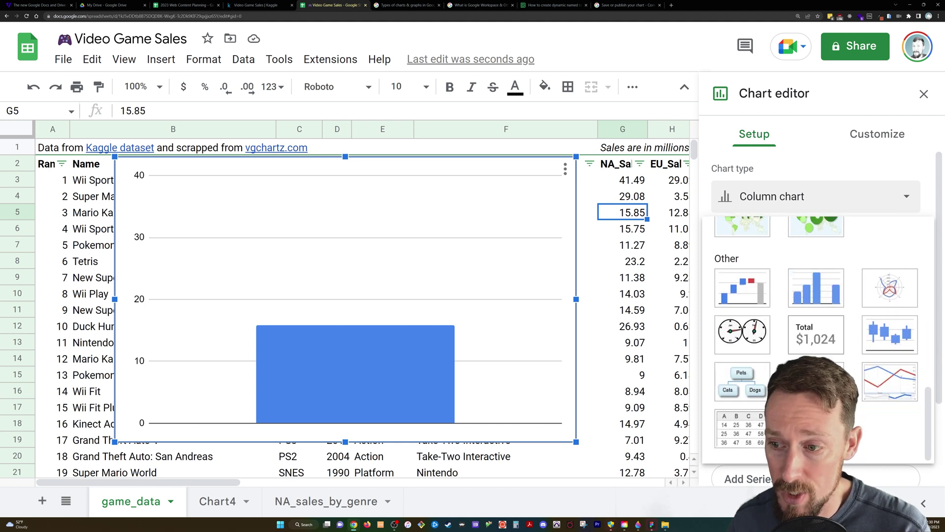
scroll(817, 340, "up", 10)
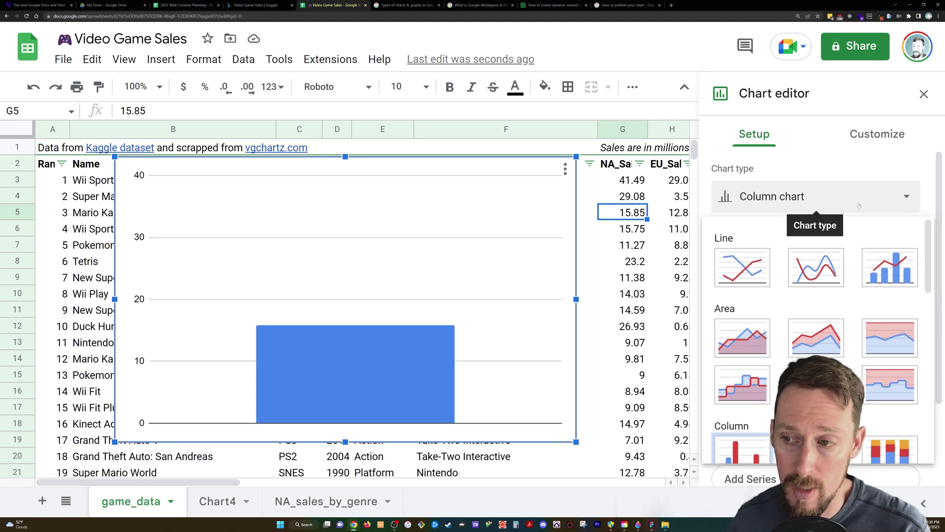
left_click(900, 197)
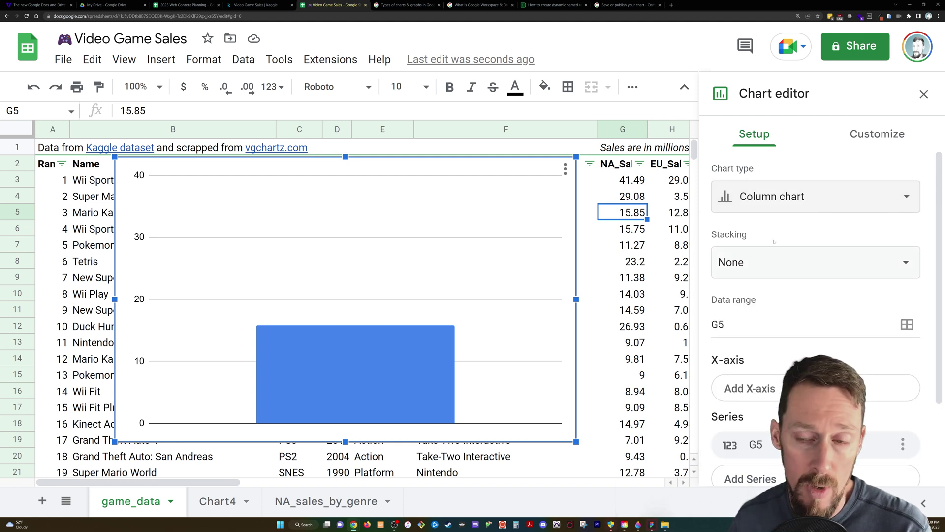